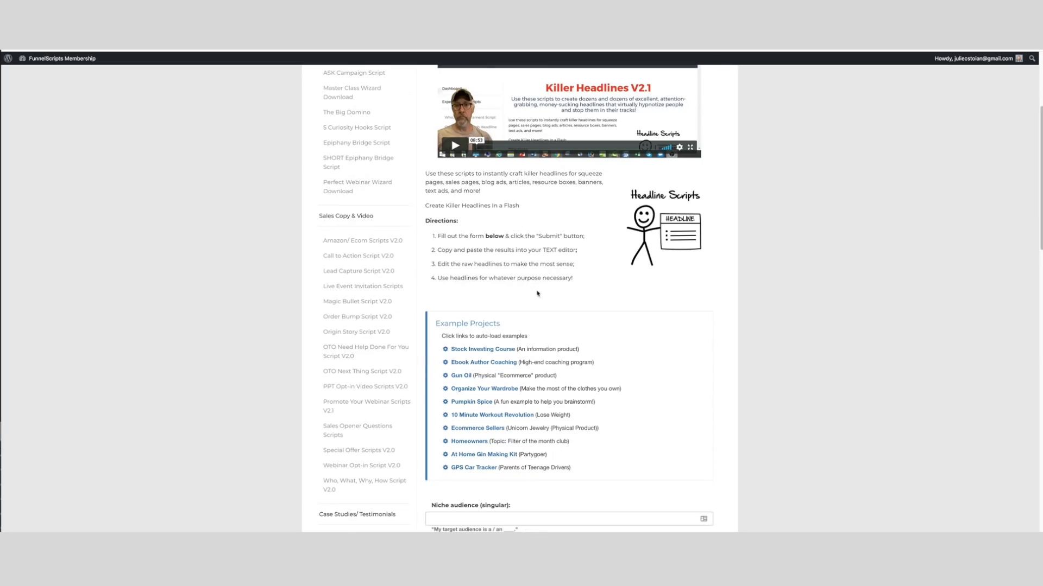
Examine the example projects and the questions of the Killer Headlines form, including niche audience and main keyword topics
scroll(476, 350, down, 10)
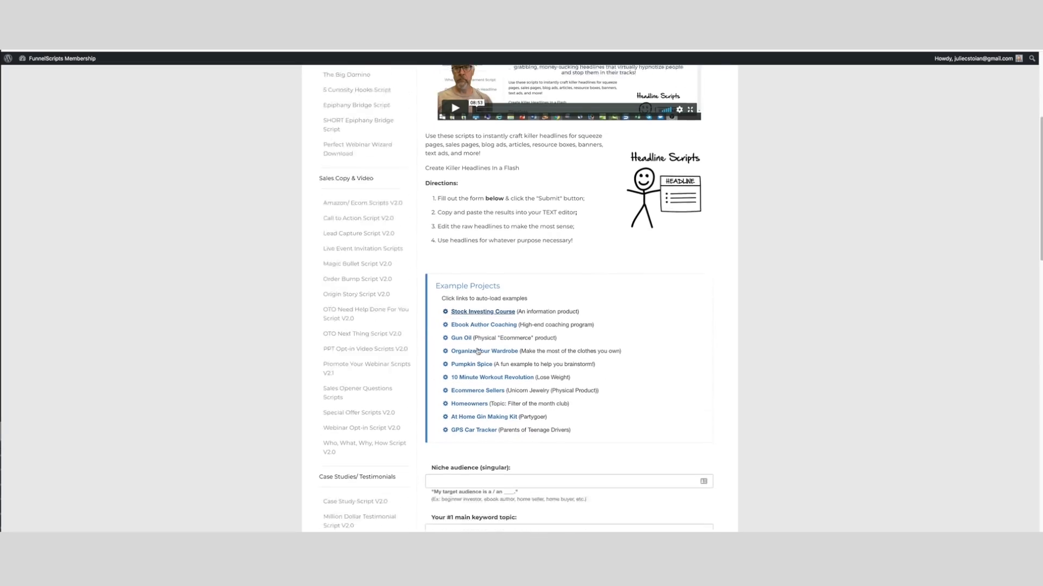
scroll(477, 348, down, 10)
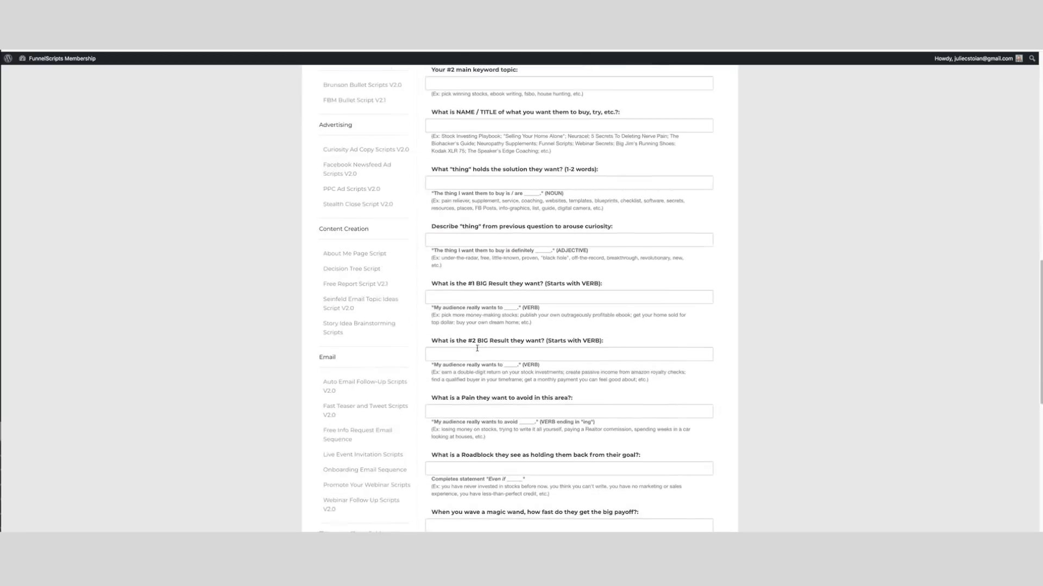
scroll(477, 350, up, 10)
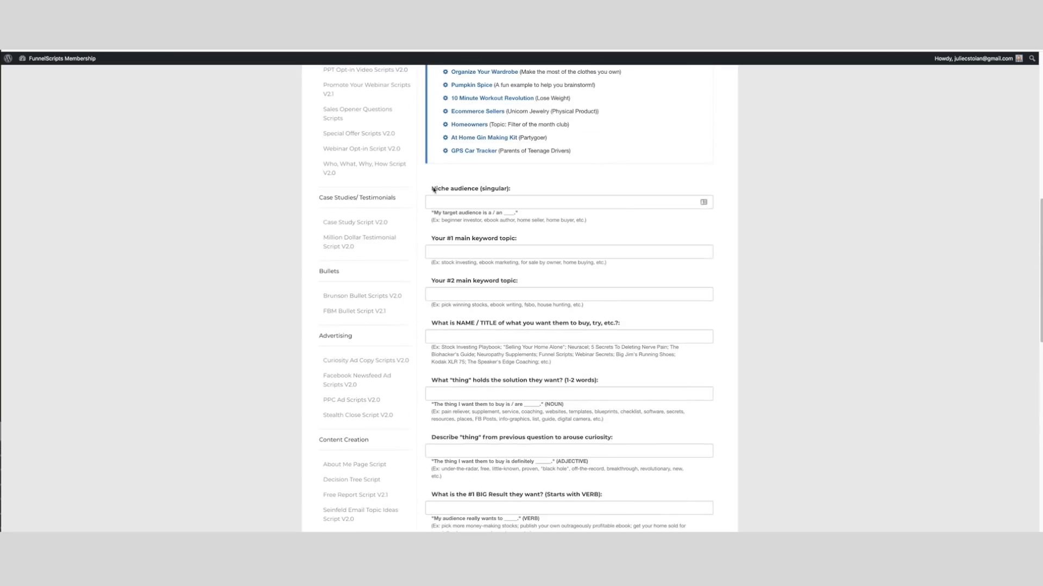
drag(432, 188, 511, 190)
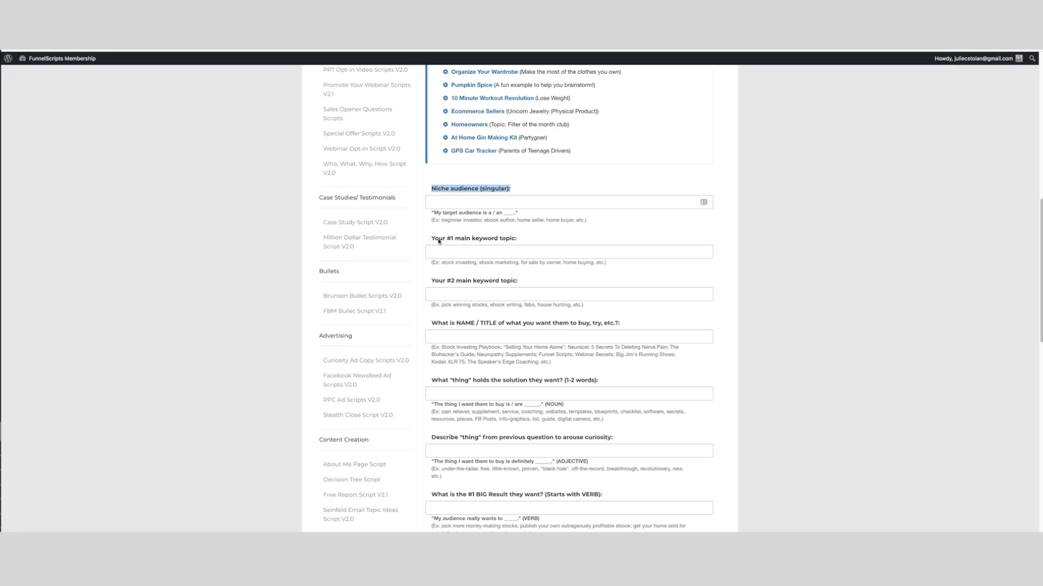
click(441, 202)
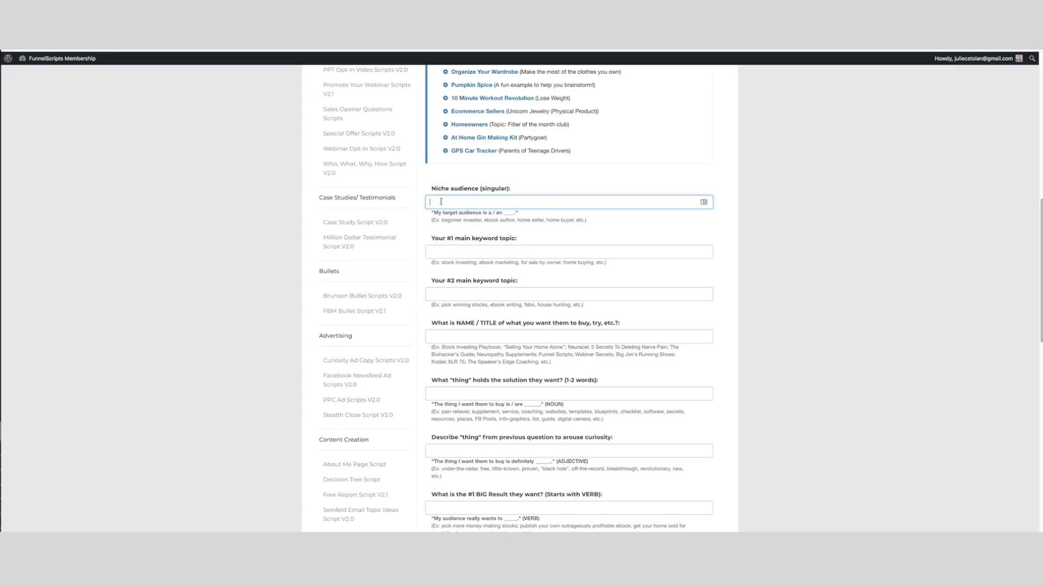
click(445, 246)
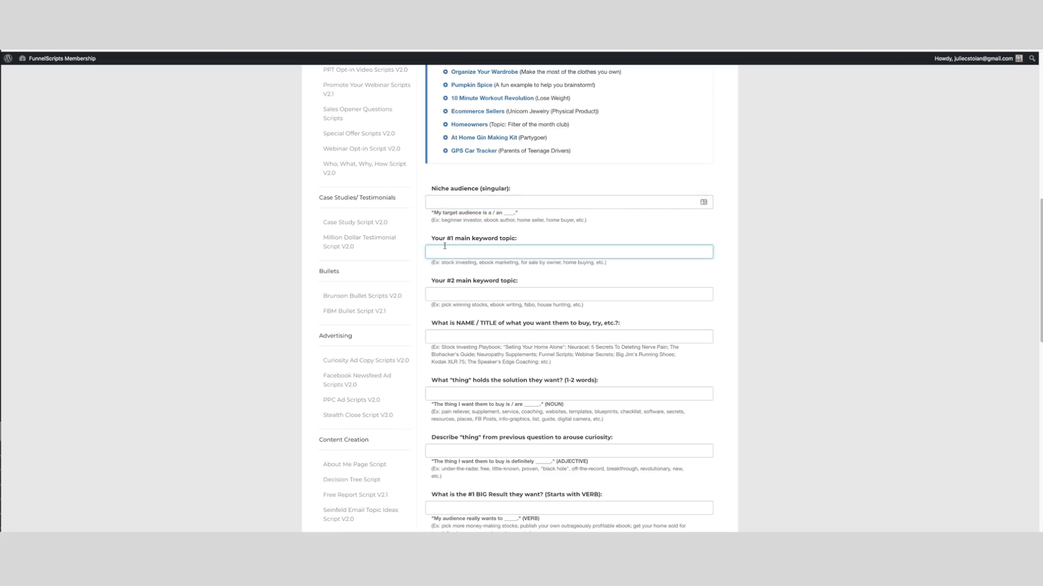
click(438, 297)
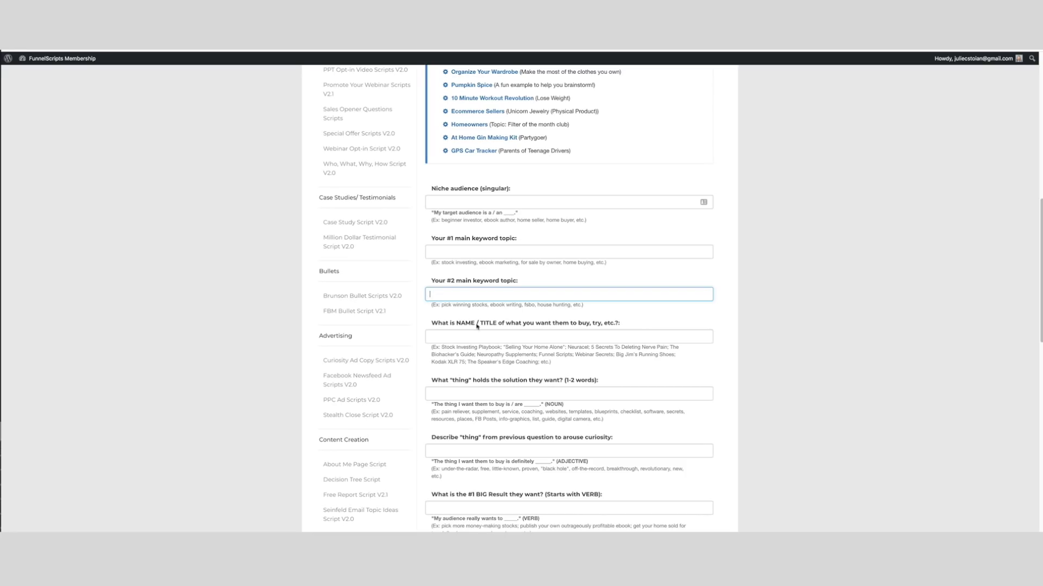
Load the 10 Minute Workout Revolution example project into the Killer Headlines form
scroll(500, 237, up, 1)
scroll(456, 160, up, 2)
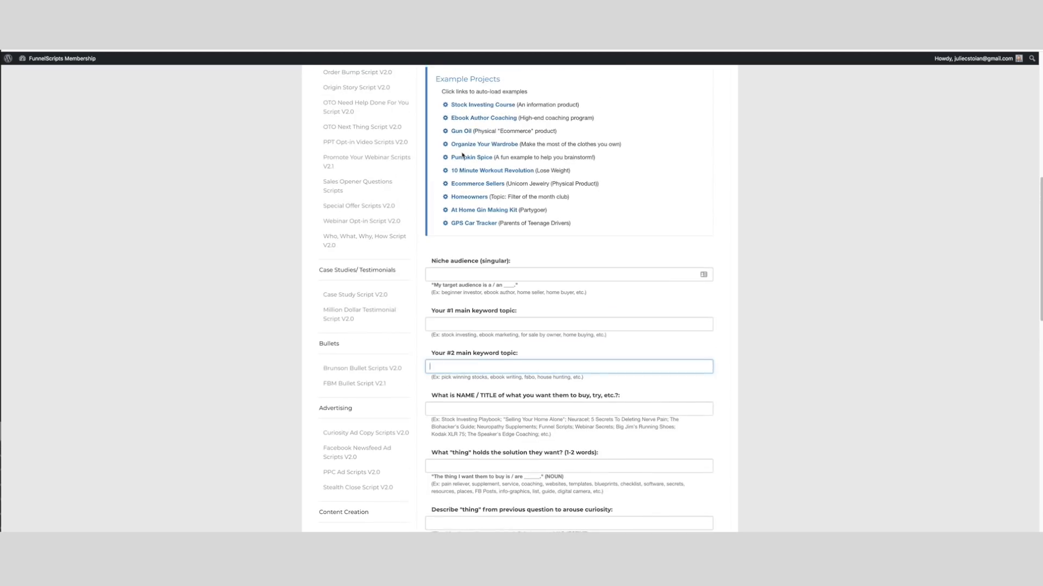
click(463, 172)
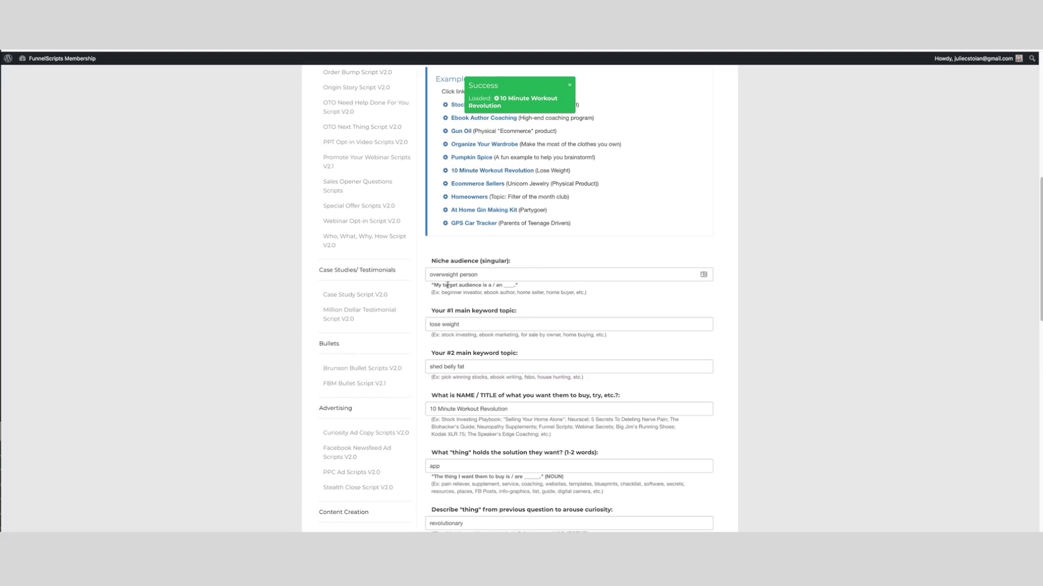
scroll(450, 277, down, 1)
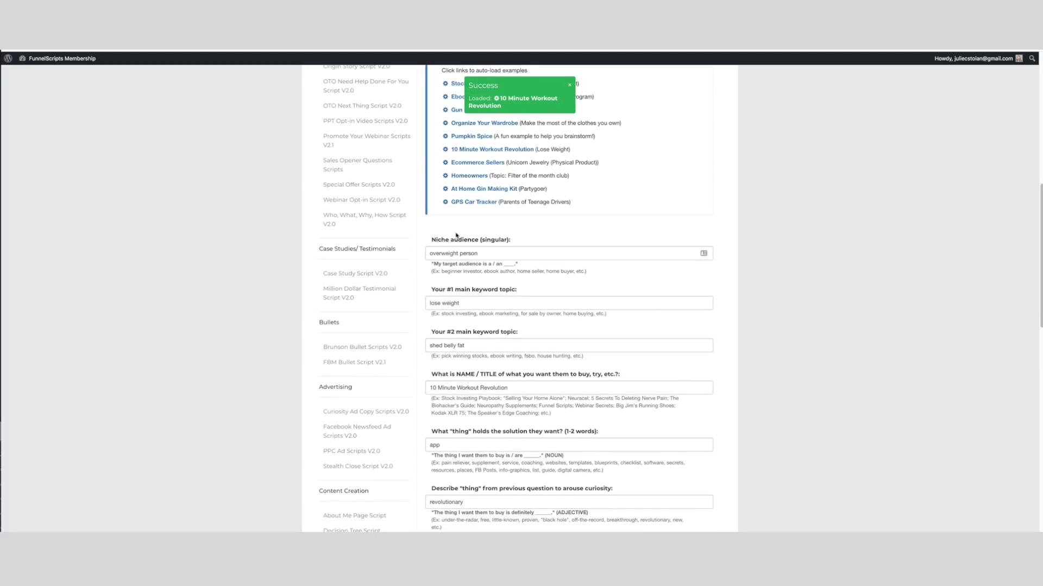
scroll(465, 215, up, 1)
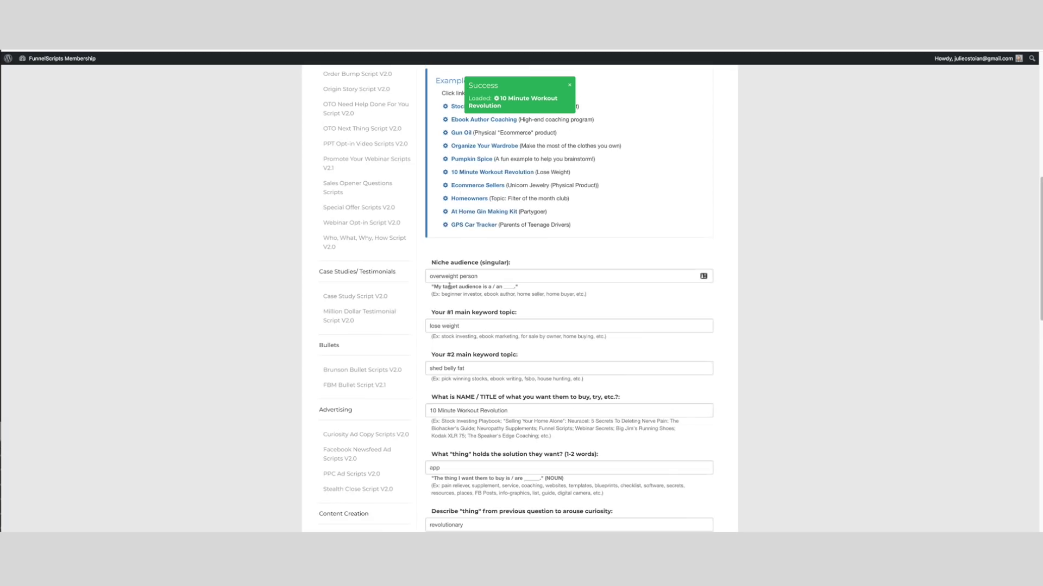
Check the prefilled answers down to the roadblock and timeframe questions, and build the headlines from them
scroll(443, 335, down, 3)
scroll(442, 335, down, 10)
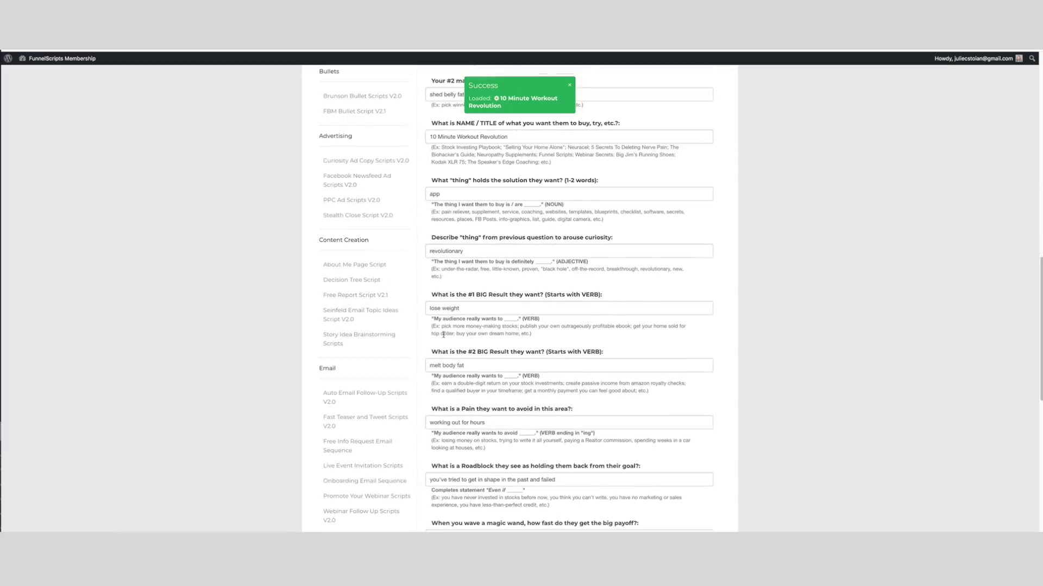
scroll(439, 335, down, 1)
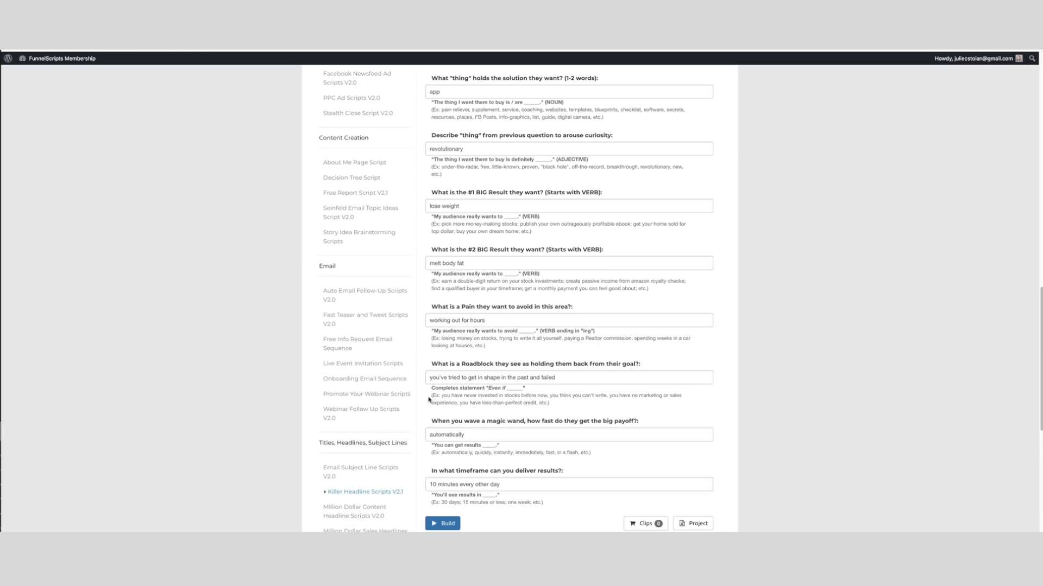
drag(554, 404, 432, 394)
scroll(450, 380, down, 3)
click(442, 439)
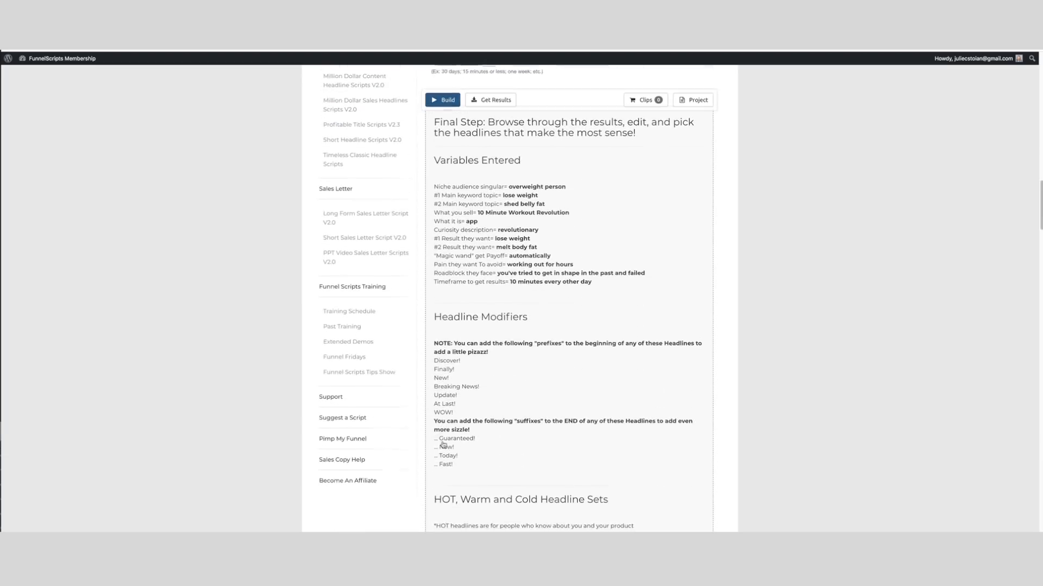
Review the generated headlines by category, from the modifiers and hot, warm and cold sets through How To headlines to the other headlines
scroll(500, 321, down, 7)
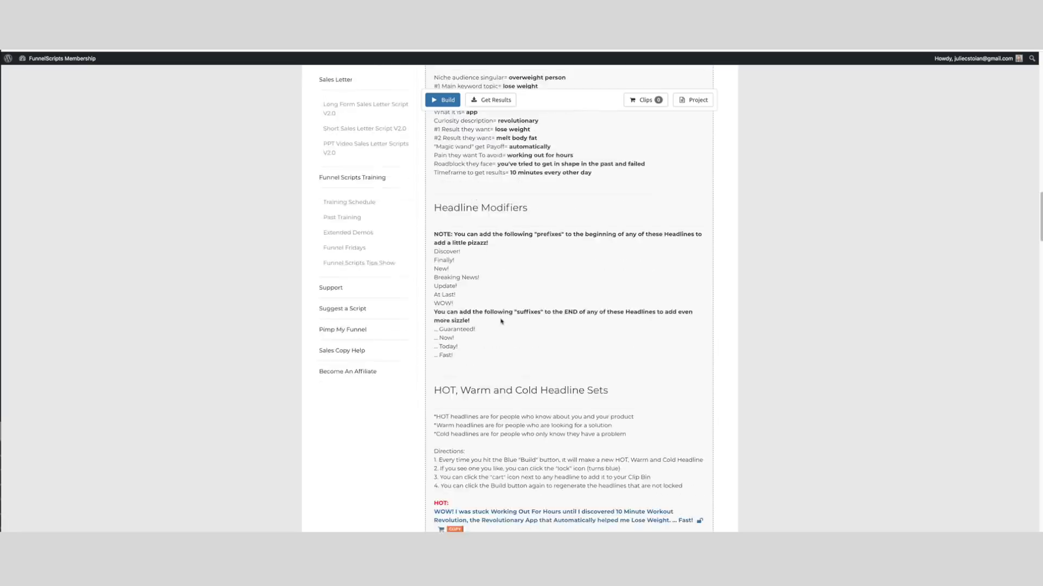
scroll(500, 322, down, 2)
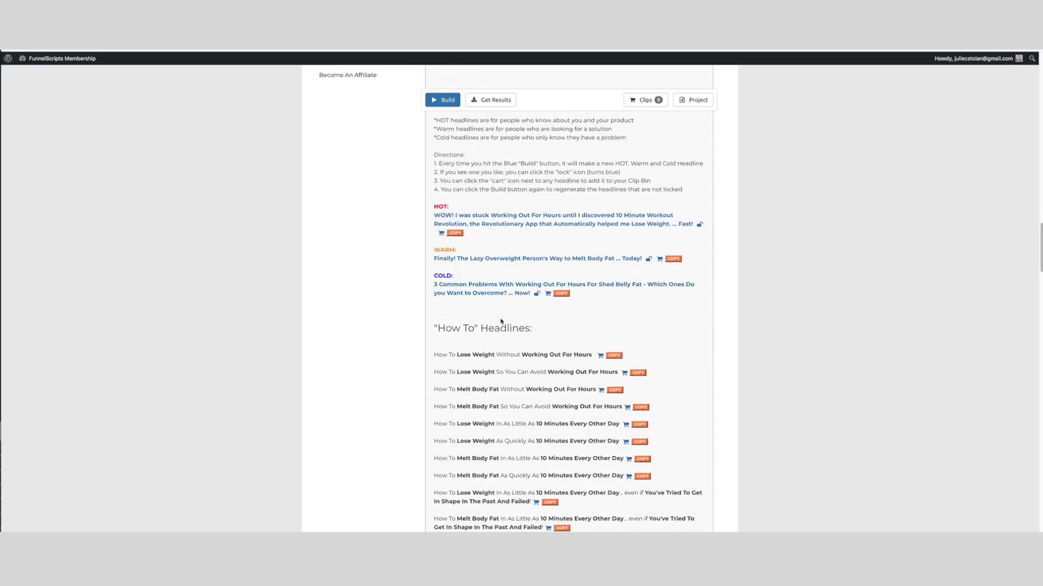
drag(433, 274, 540, 281)
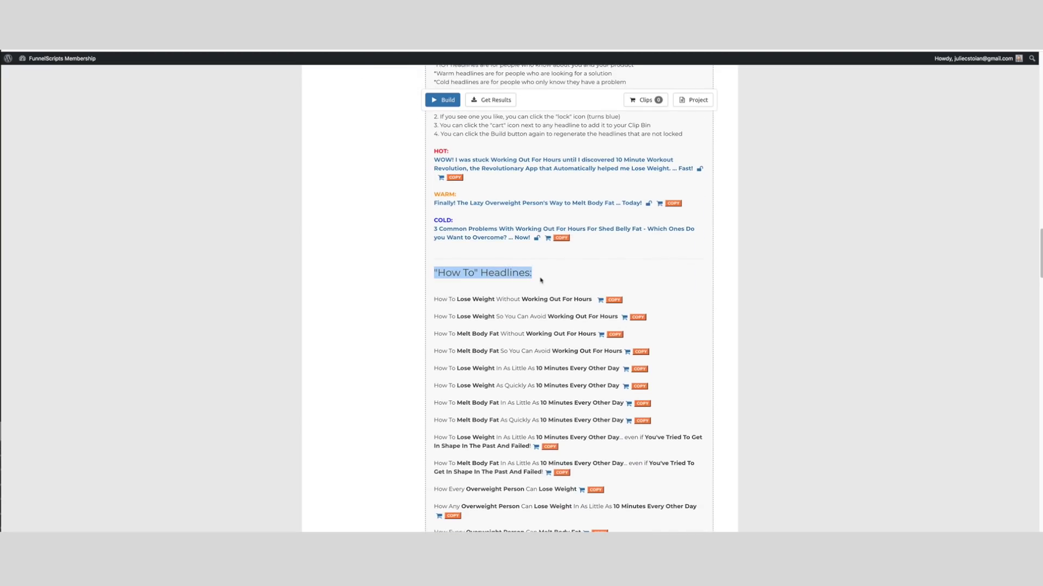
scroll(541, 281, down, 10)
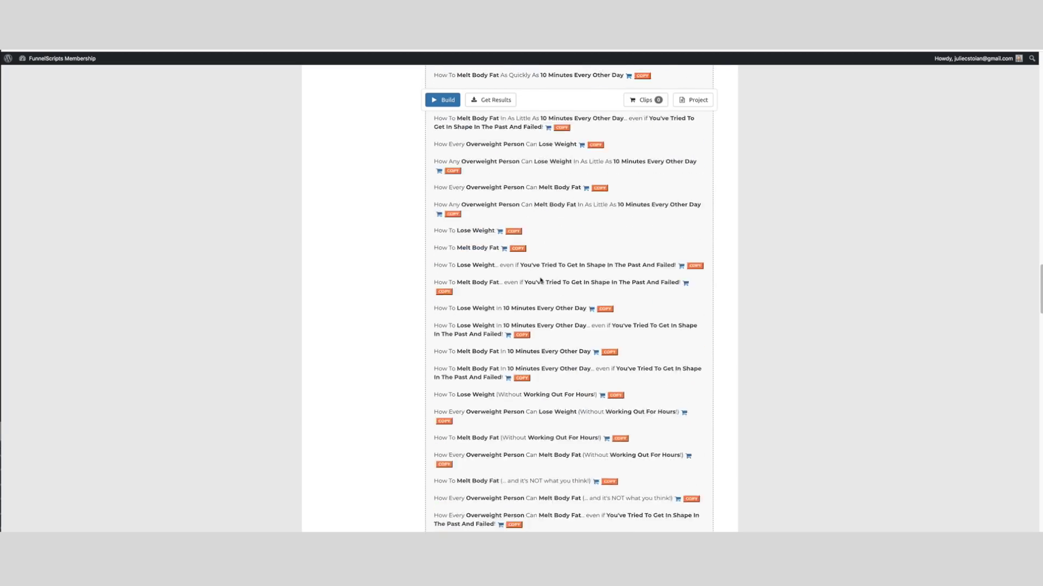
scroll(444, 422, down, 1)
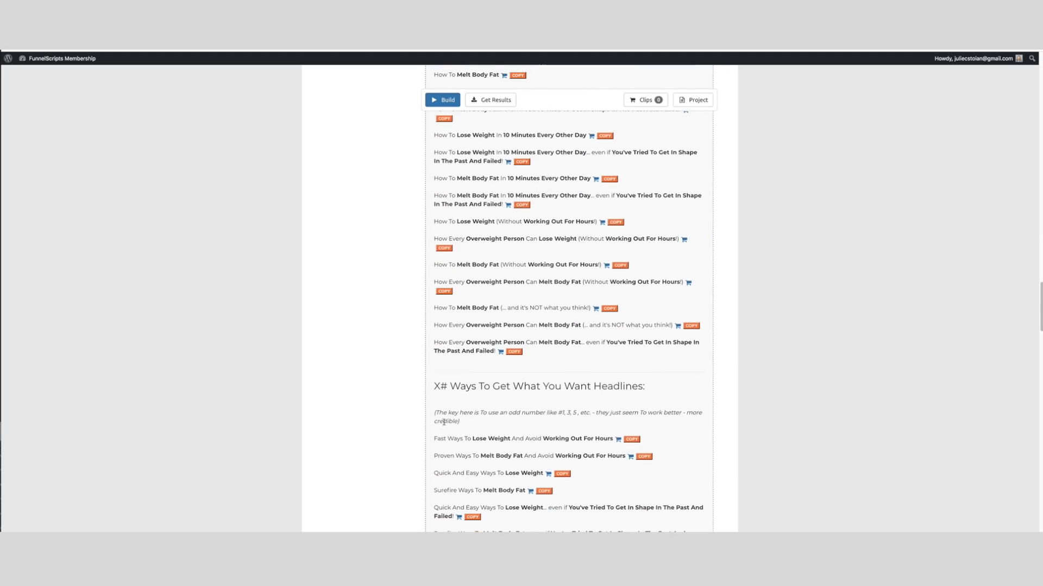
drag(473, 383, 652, 387)
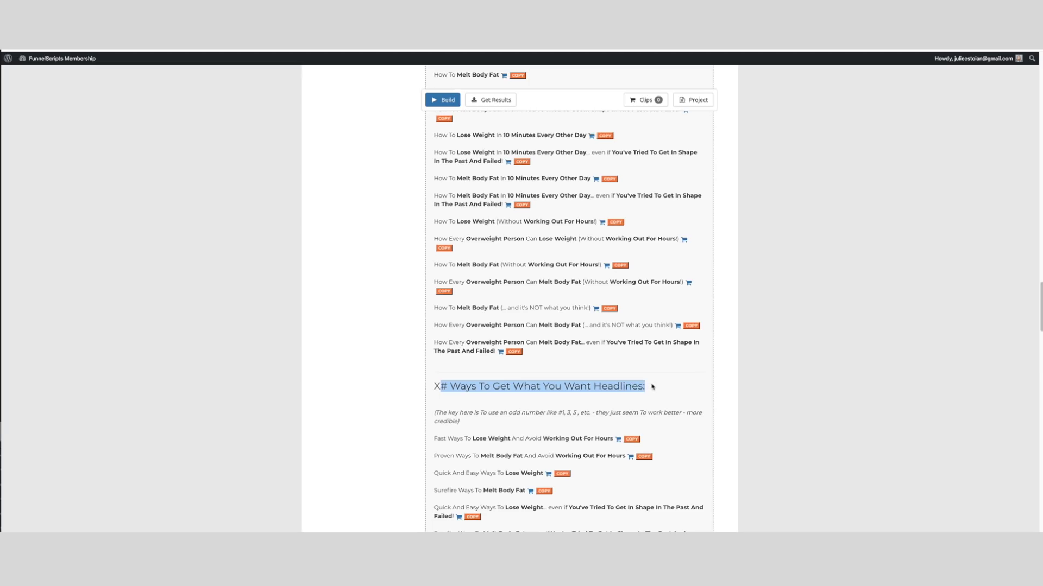
scroll(652, 387, down, 8)
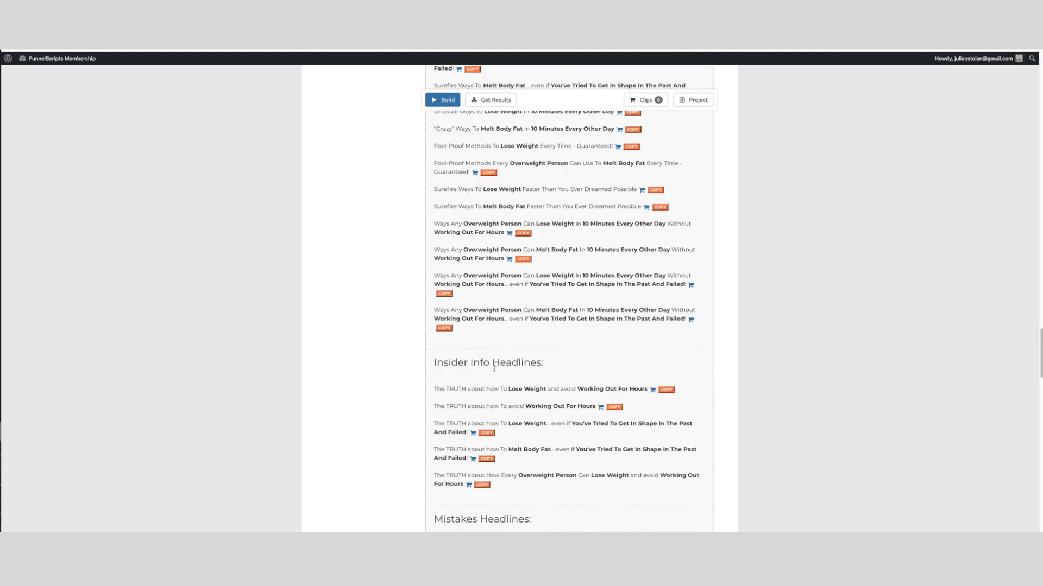
scroll(494, 369, down, 7)
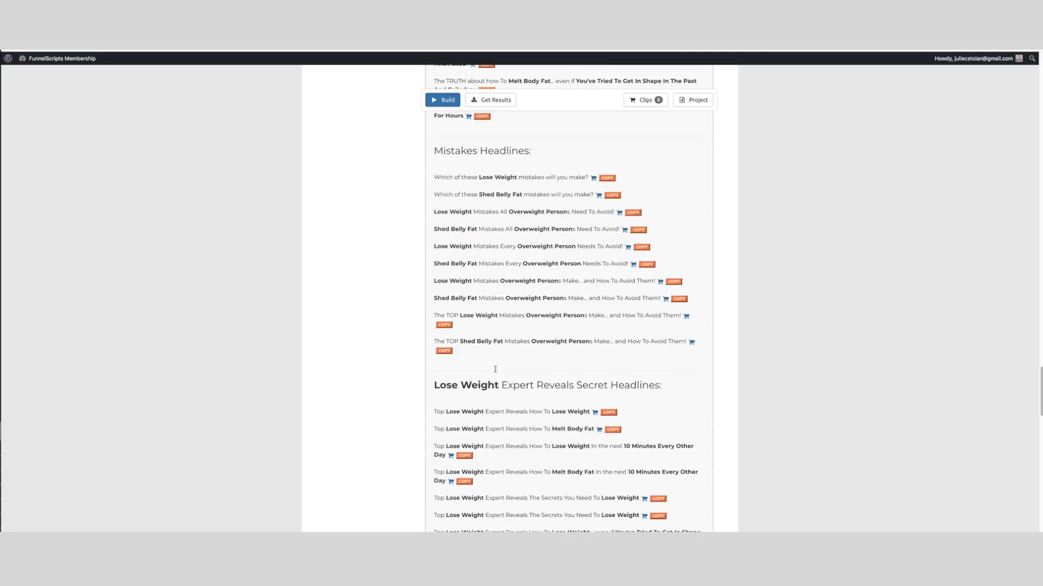
scroll(495, 369, down, 1)
scroll(480, 420, down, 1)
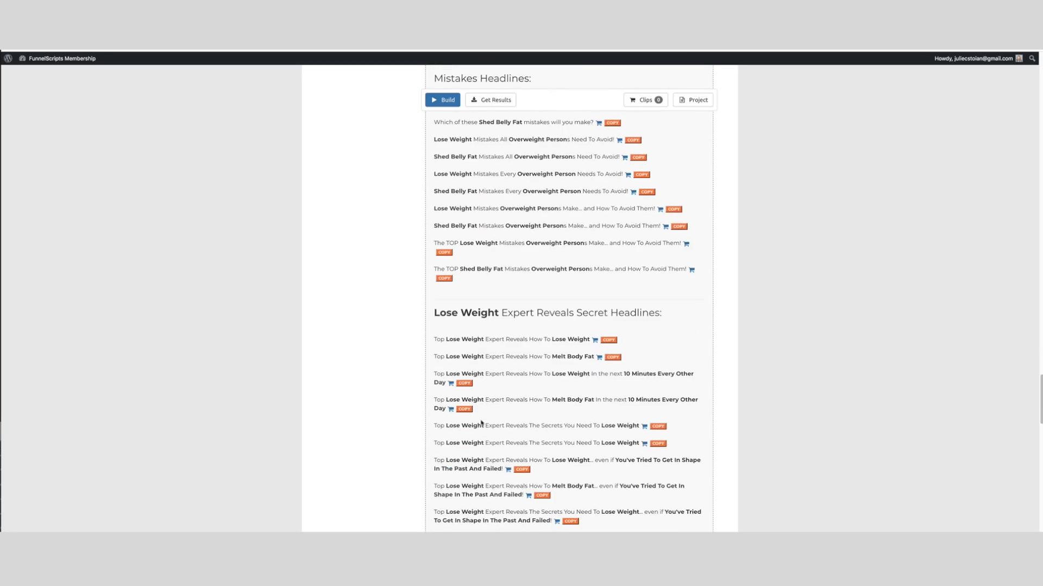
scroll(481, 423, down, 6)
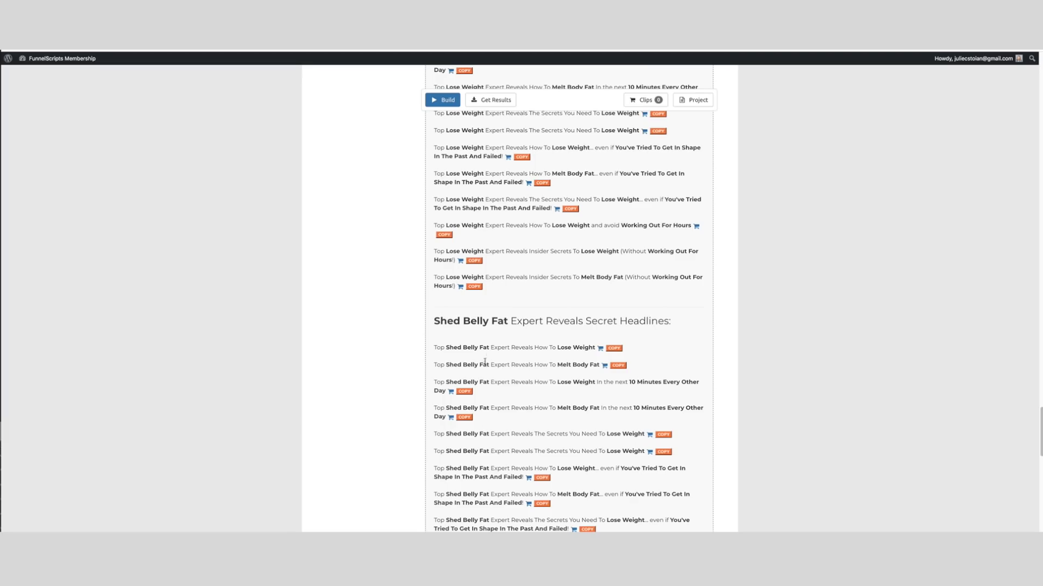
scroll(485, 362, down, 1)
scroll(486, 353, down, 5)
scroll(487, 353, down, 6)
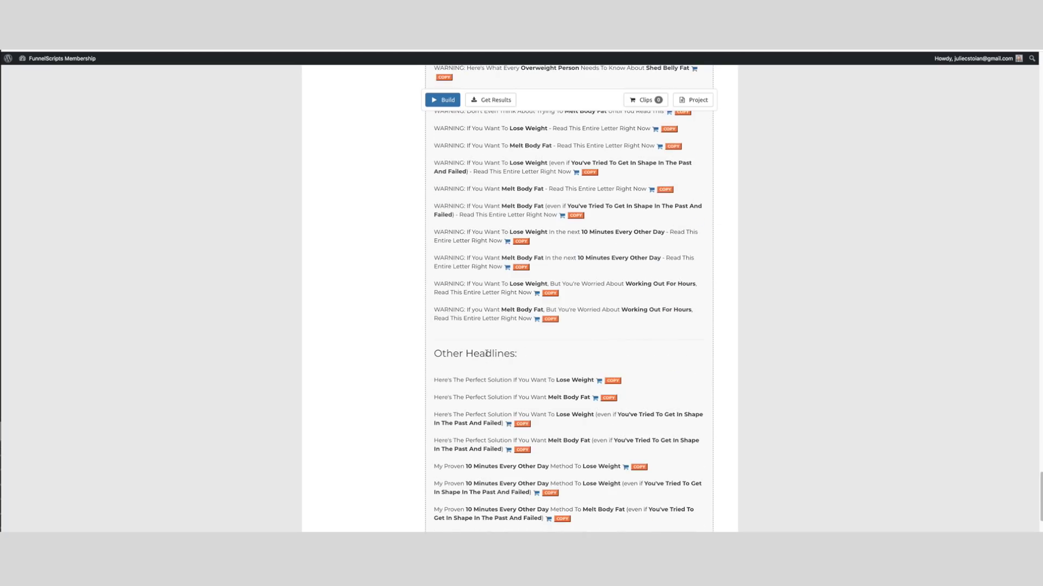
scroll(487, 354, down, 5)
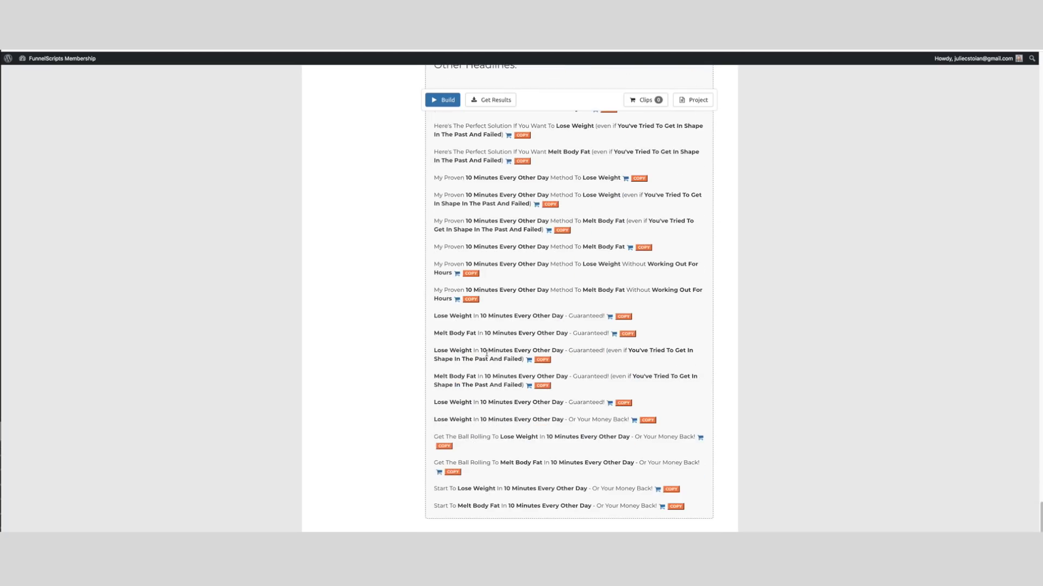
Open the SHORT Epiphany Bridge Script among the Expert Secrets scripts
scroll(486, 353, up, 20)
scroll(488, 356, up, 8)
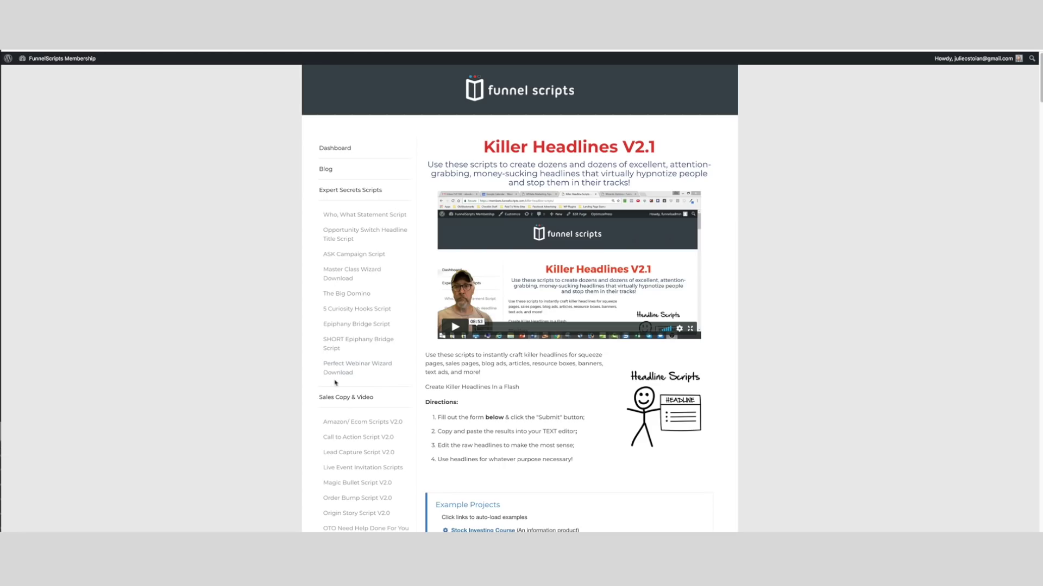
click(351, 341)
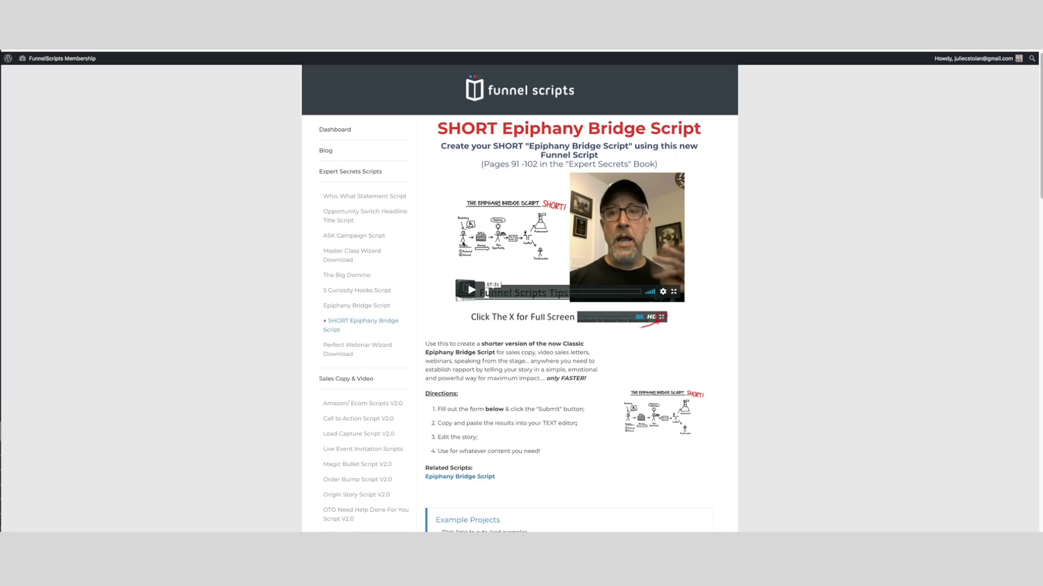
Load the Desperate Home Seller example project and build the short Epiphany Bridge story from its answers
scroll(463, 245, down, 5)
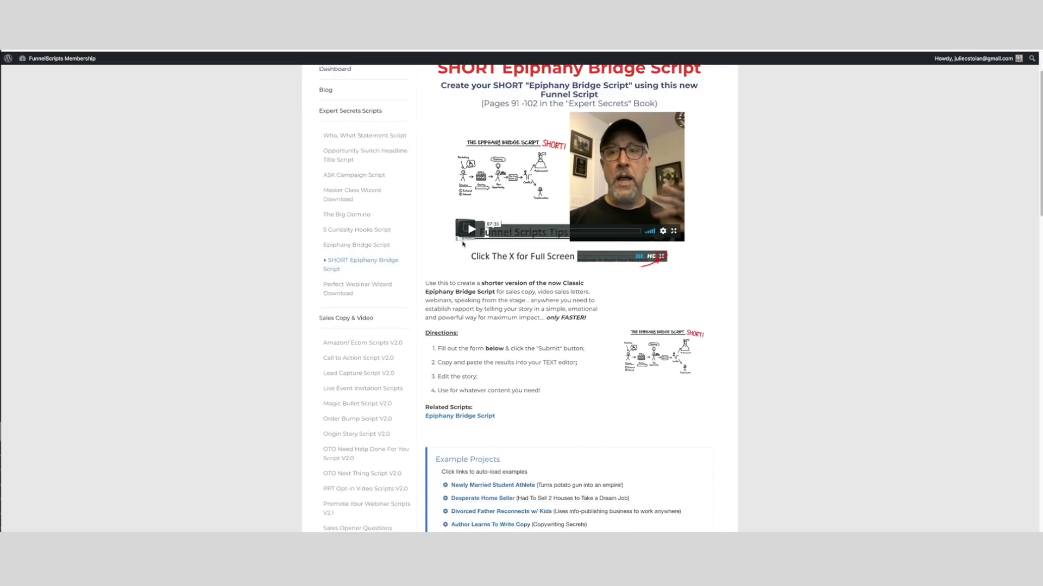
click(476, 374)
scroll(477, 374, down, 10)
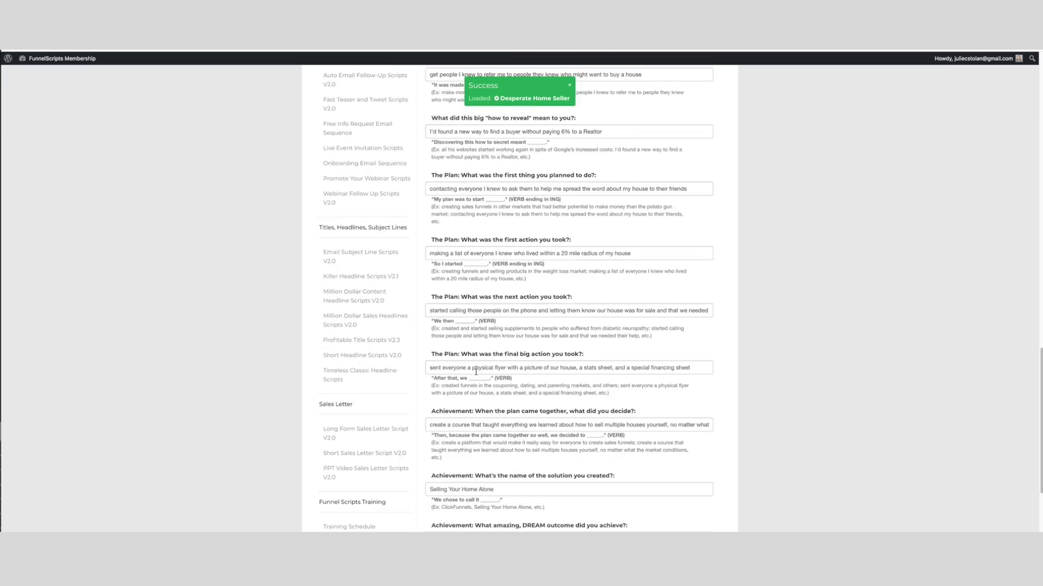
scroll(476, 372, down, 4)
click(452, 404)
scroll(453, 404, down, 5)
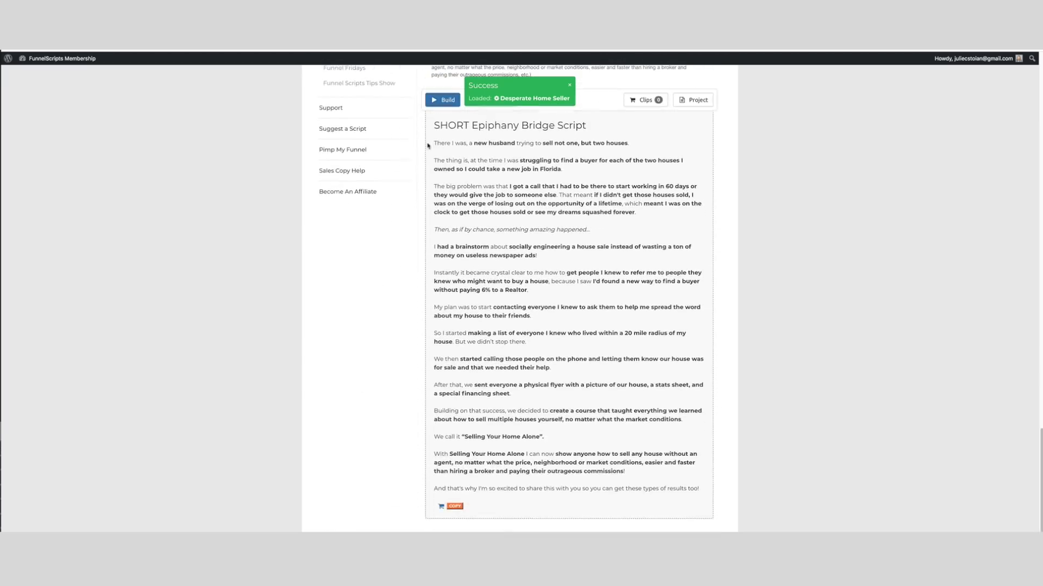
Read through the generated SHORT Epiphany Bridge story from its opening line to its closing line
drag(432, 144, 709, 490)
click(733, 445)
scroll(685, 339, up, 2)
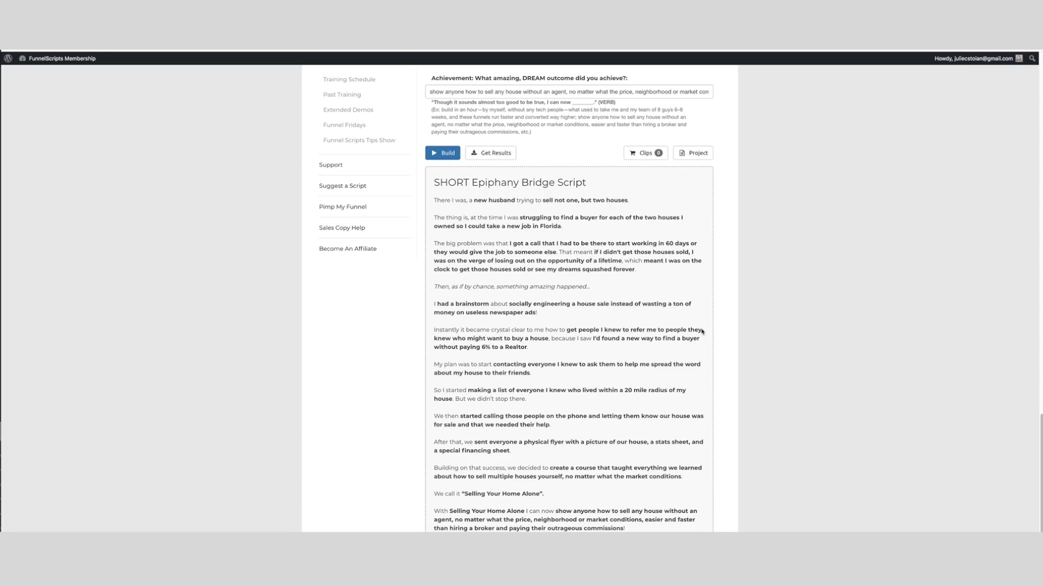
Survey the other available scripts, from the Expert Secrets and sales copy scripts through case studies, bullets, advertising and content creation
scroll(626, 309, up, 20)
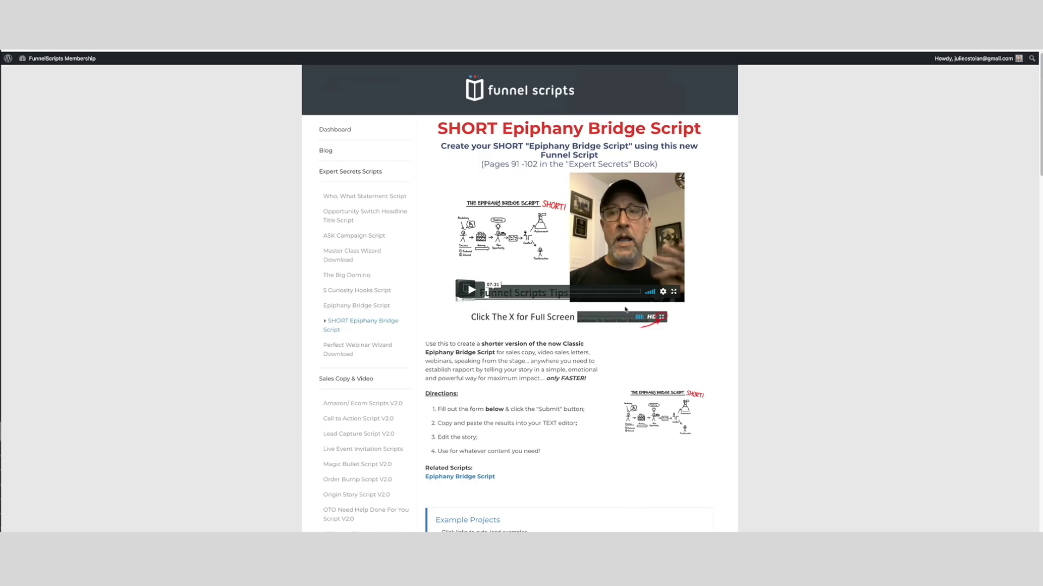
scroll(335, 320, down, 4)
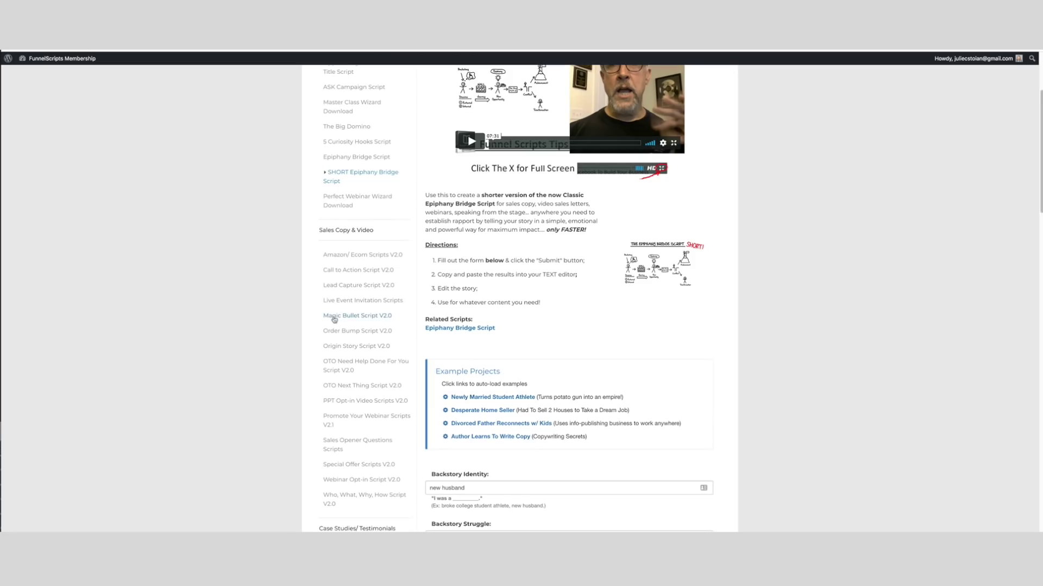
scroll(373, 318, down, 3)
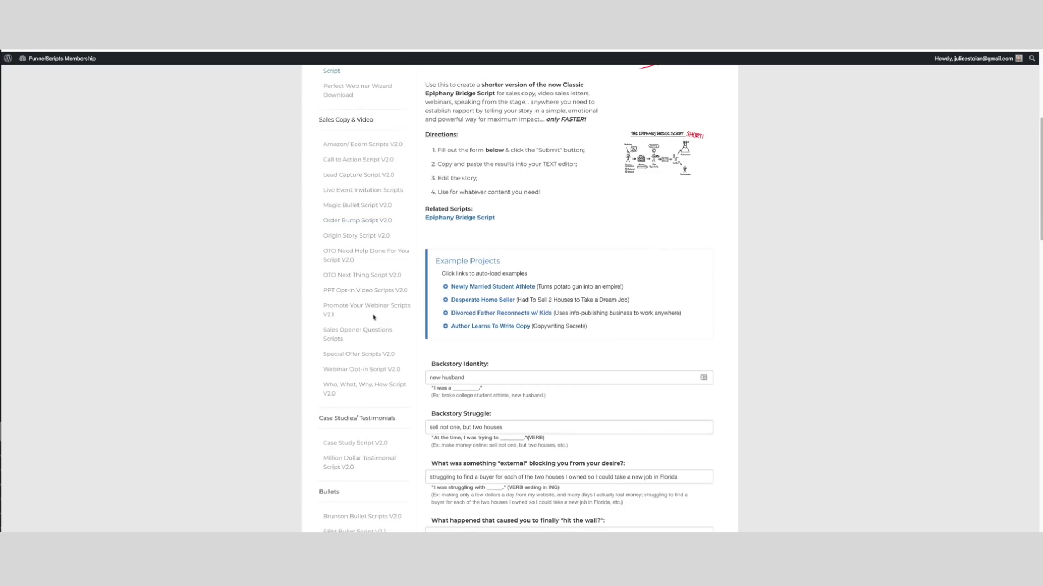
scroll(374, 318, down, 4)
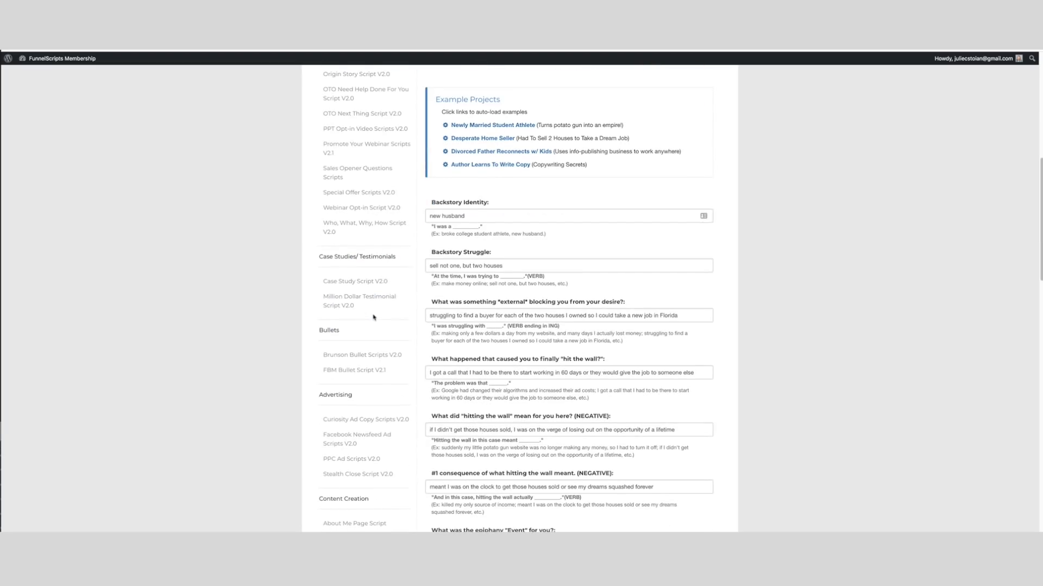
scroll(374, 318, down, 5)
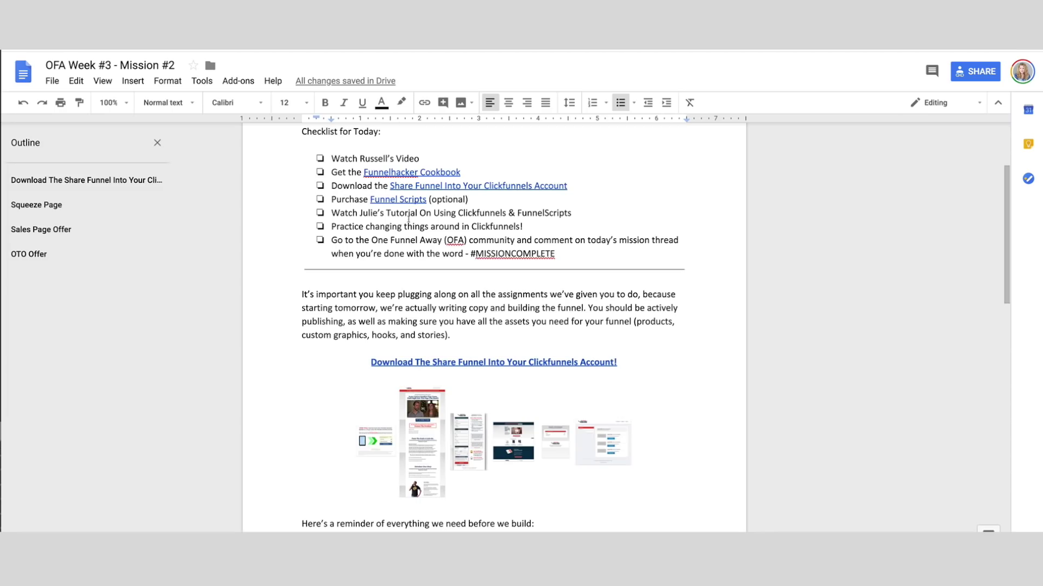
Switch to the OFA Week #3 - Mission #2 document and review today's checklist and the pre-build requirements for the Squeeze Page and Sales Page Offer
click(405, 213)
drag(332, 226, 525, 228)
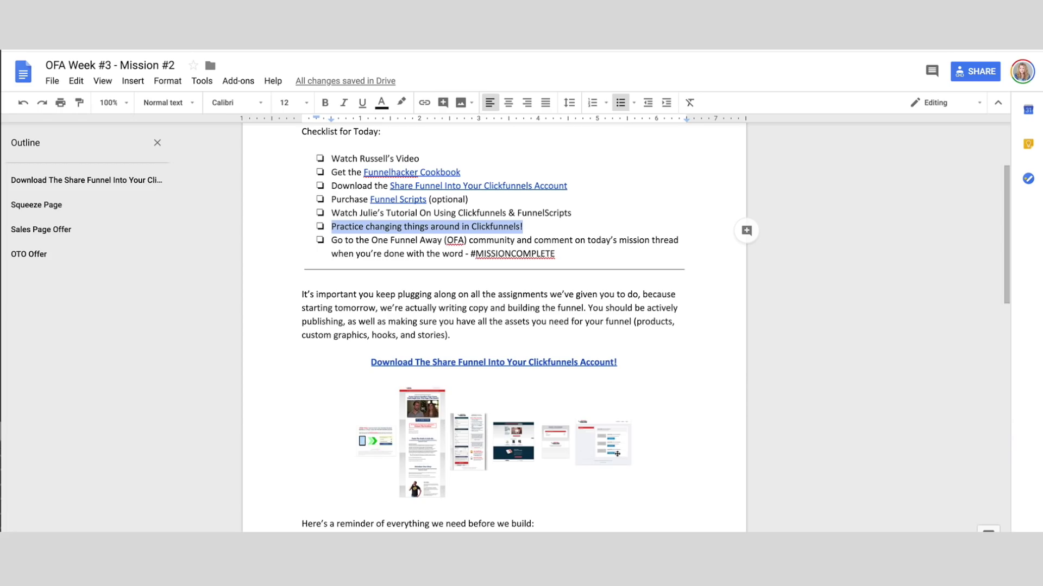
scroll(618, 454, down, 5)
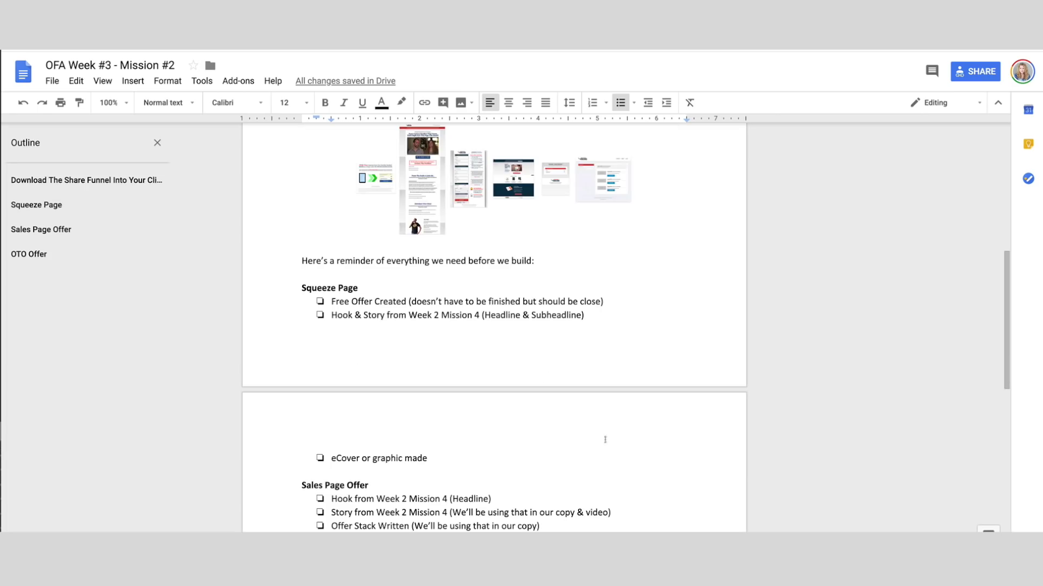
drag(333, 301, 513, 462)
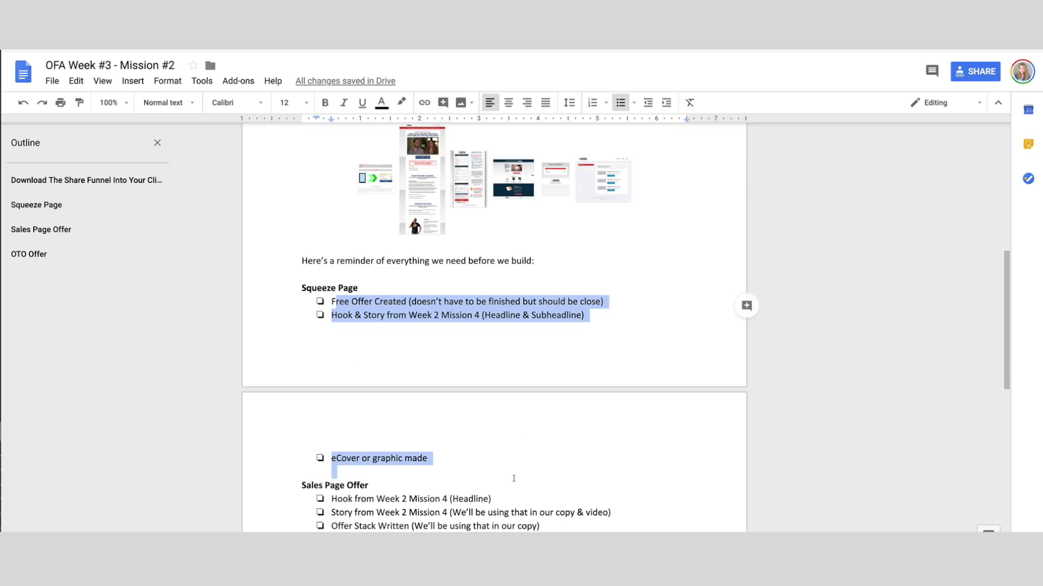
scroll(515, 461, down, 2)
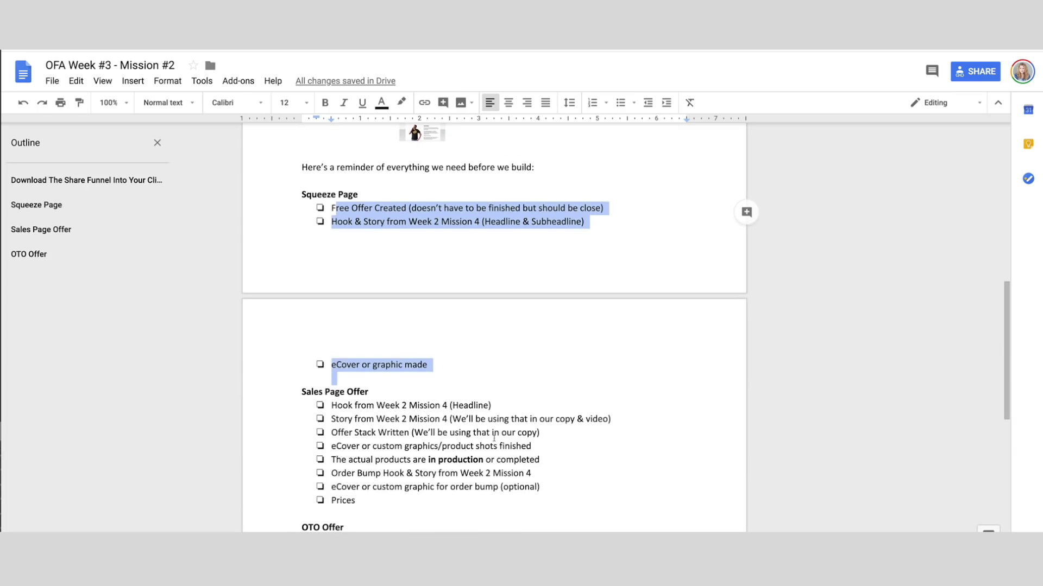
scroll(488, 429, up, 7)
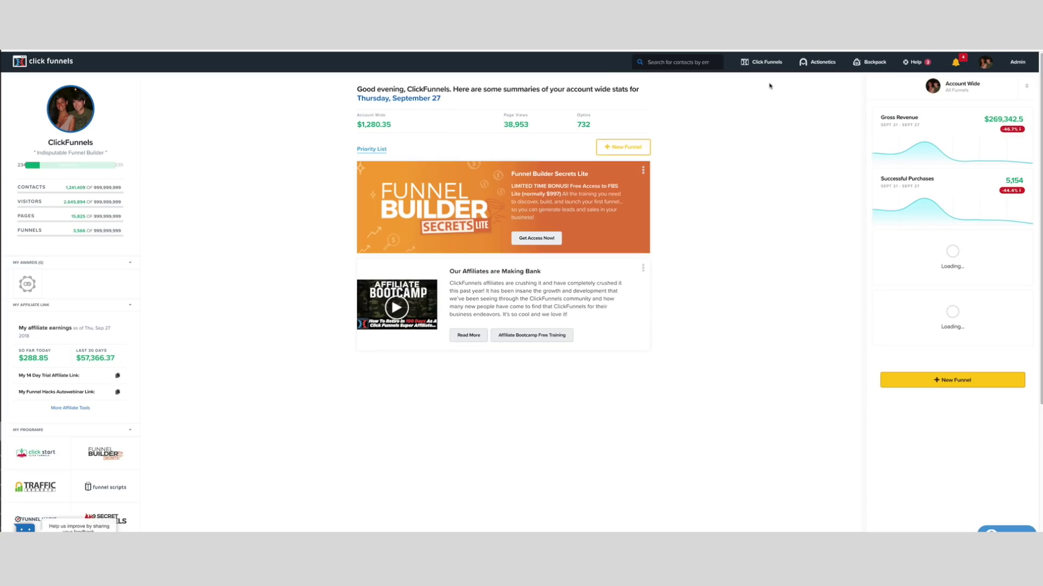
Switch to ClickFunnels and open the One Funnel Away Share Funnel from the ungrouped funnels in the account's funnel list
click(765, 63)
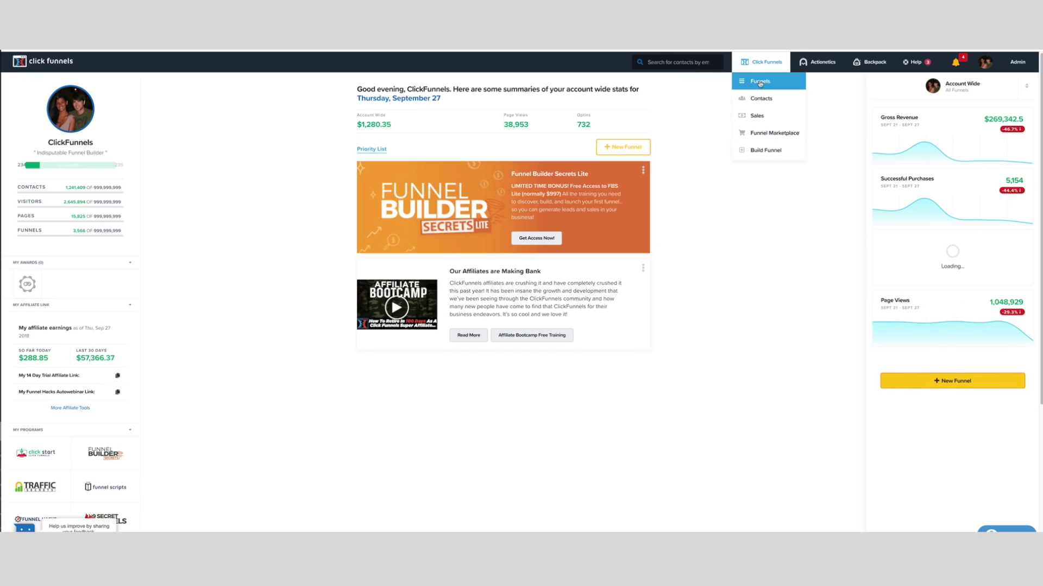
click(759, 82)
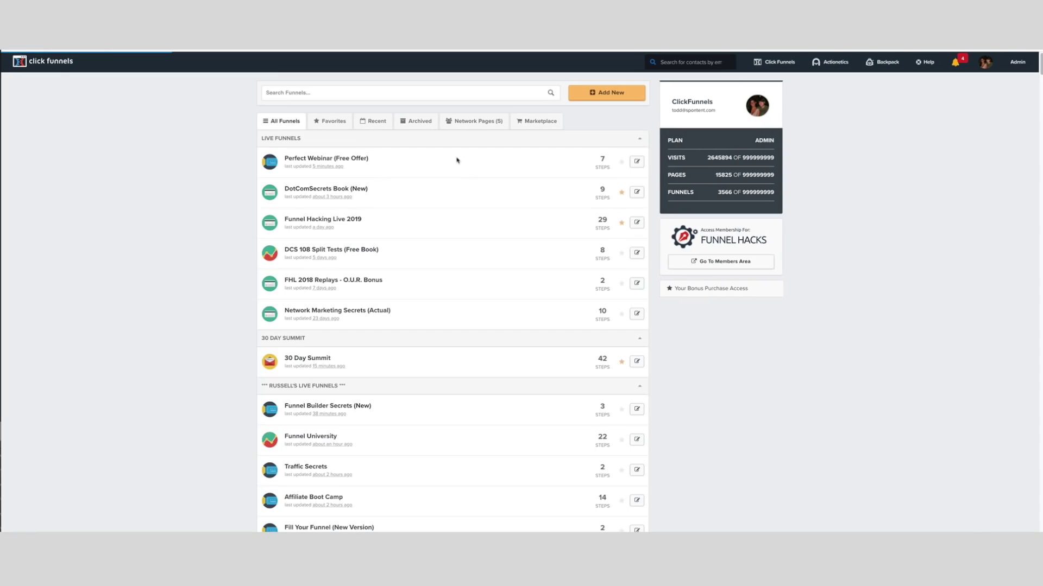
scroll(376, 301, down, 7)
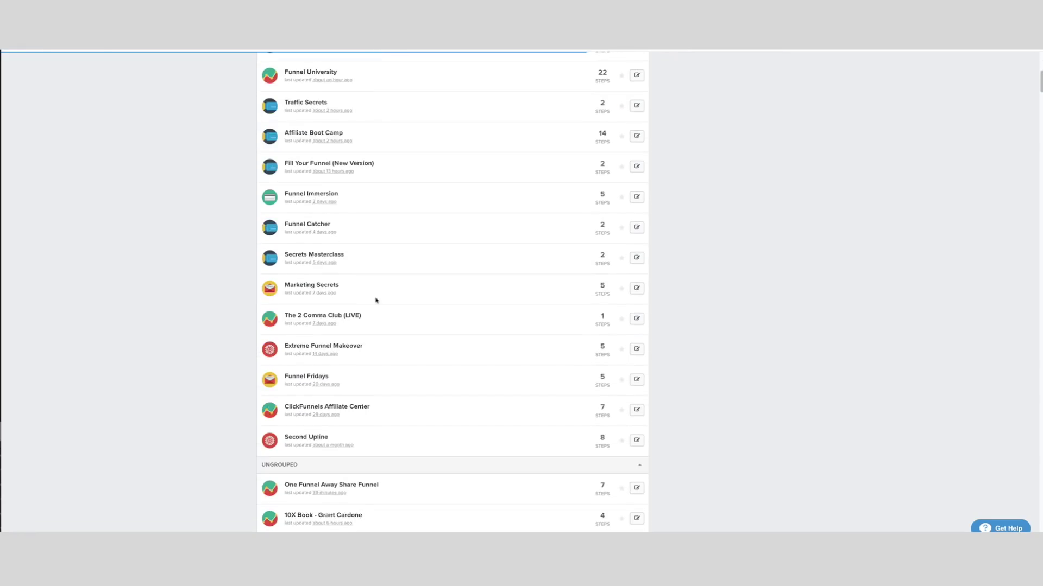
scroll(376, 300, down, 3)
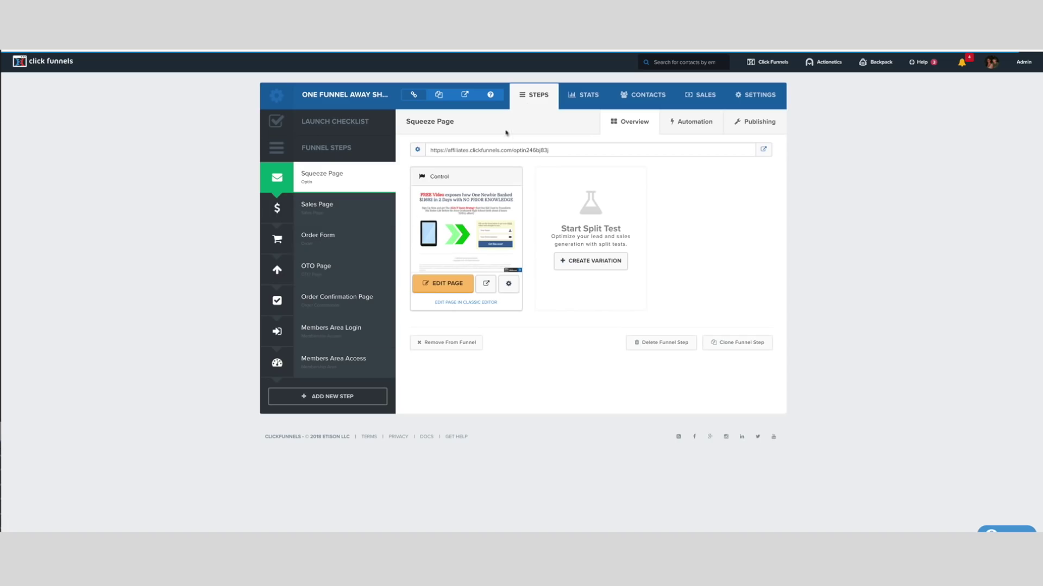
View the funnel's statistics for each step and inspect the available filter options
click(582, 101)
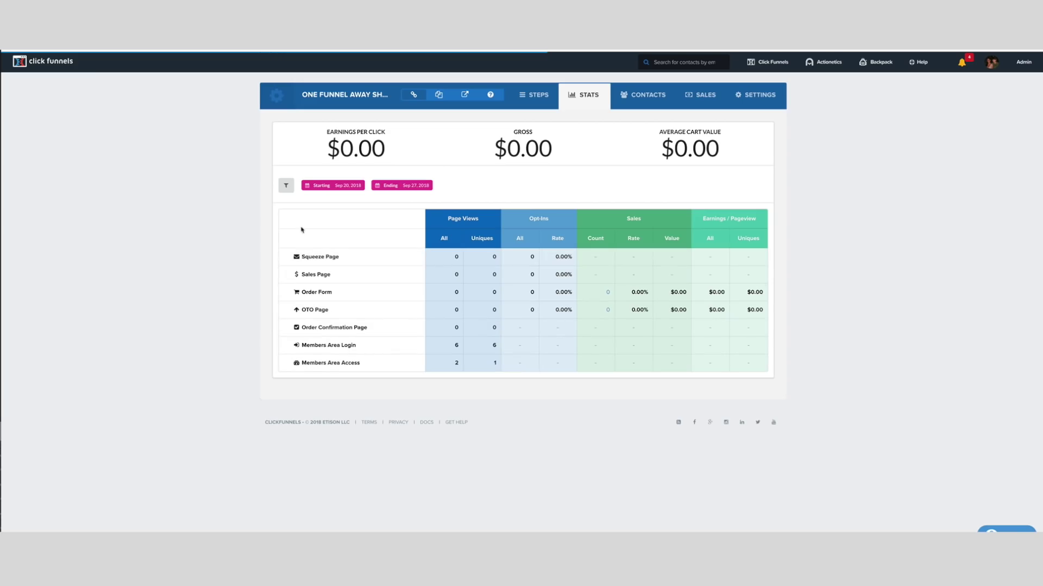
click(286, 188)
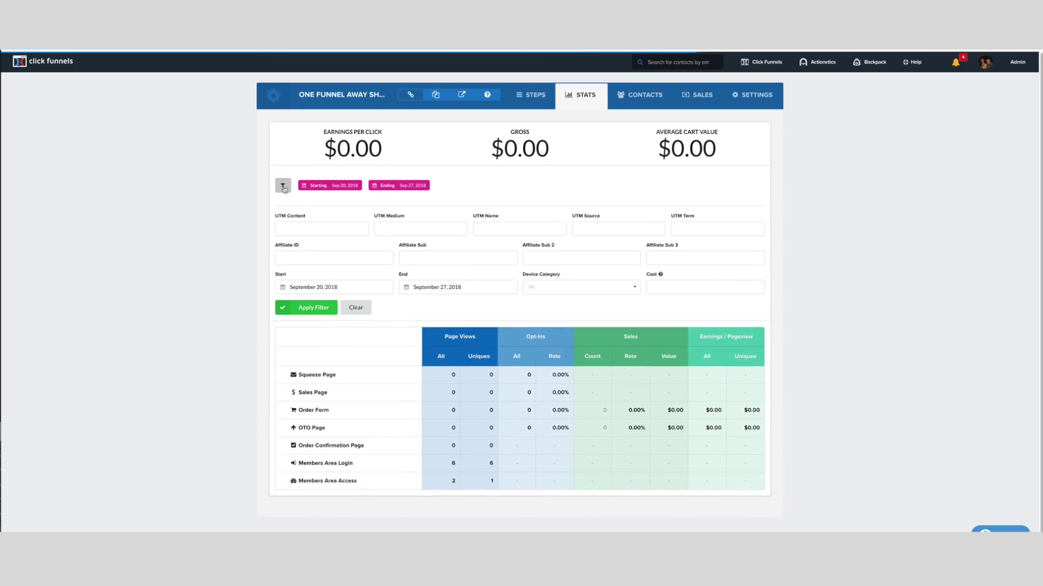
click(283, 188)
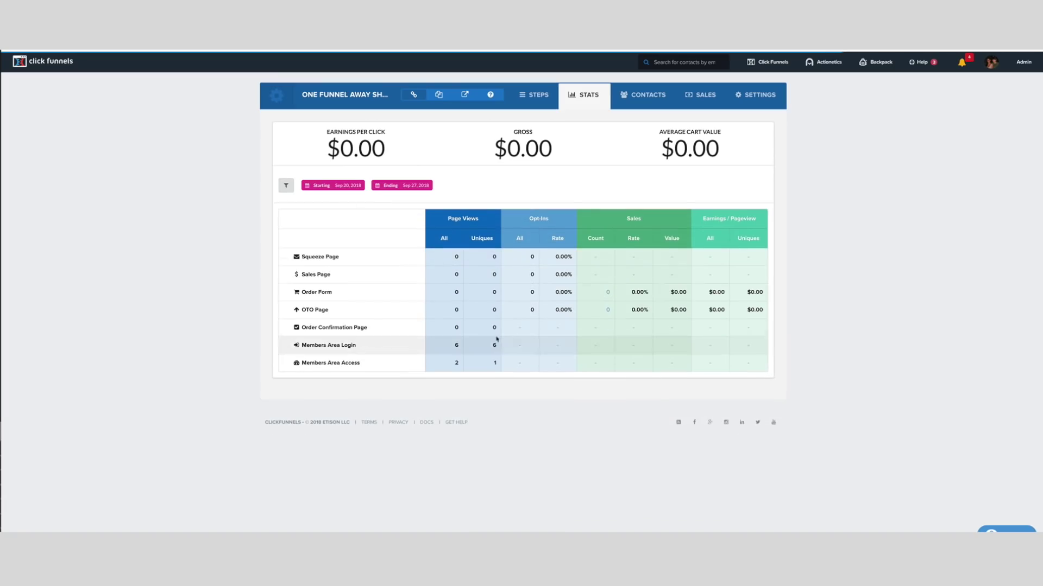
Look through the funnel's contacts and sales records
click(643, 98)
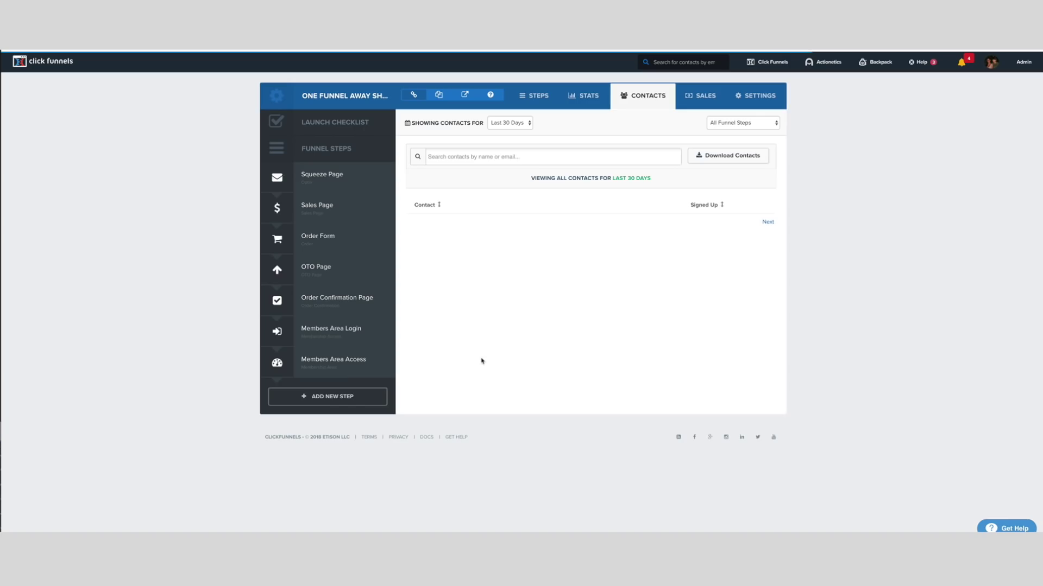
click(705, 96)
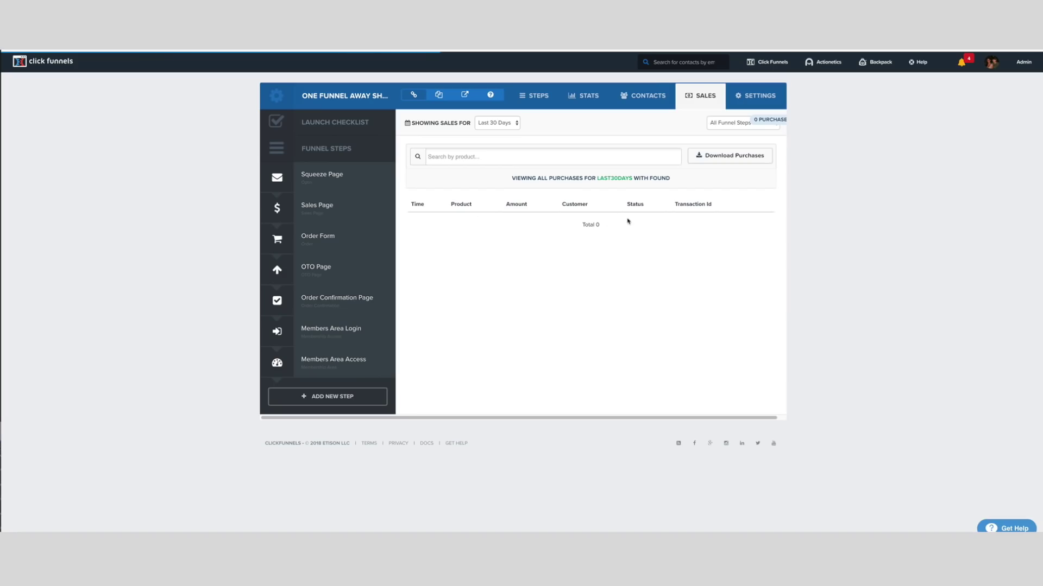
Open the funnel's settings and examine the name, domain and tracking code fields, enlarging the head tracking code box
click(743, 103)
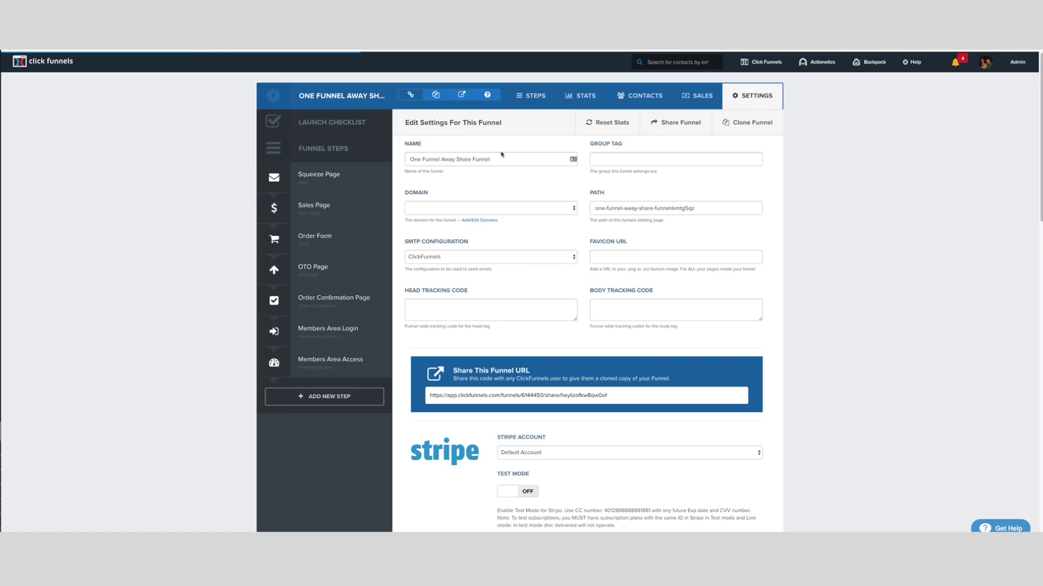
click(412, 160)
drag(411, 160, 492, 161)
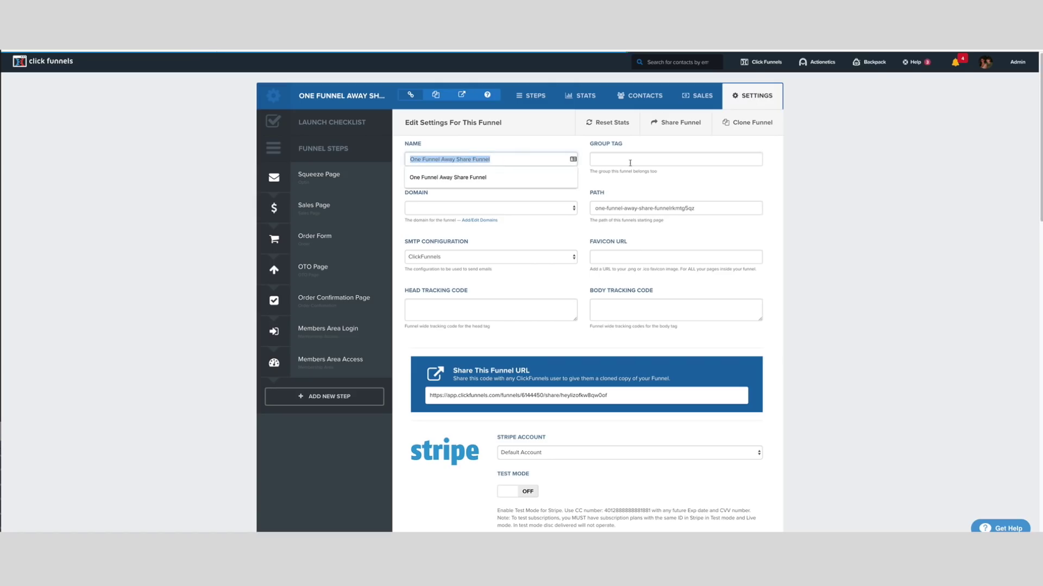
click(569, 163)
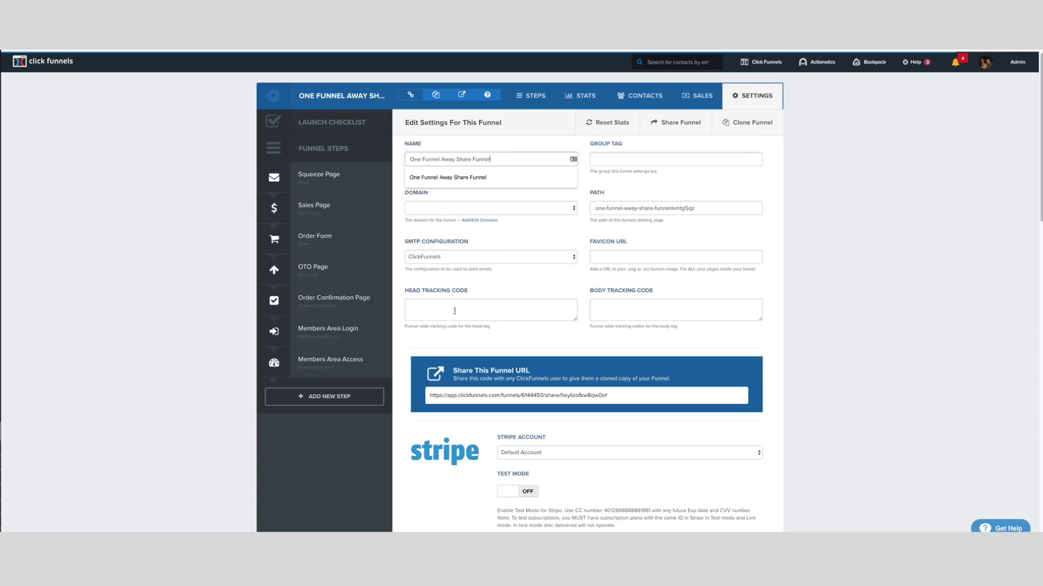
click(422, 206)
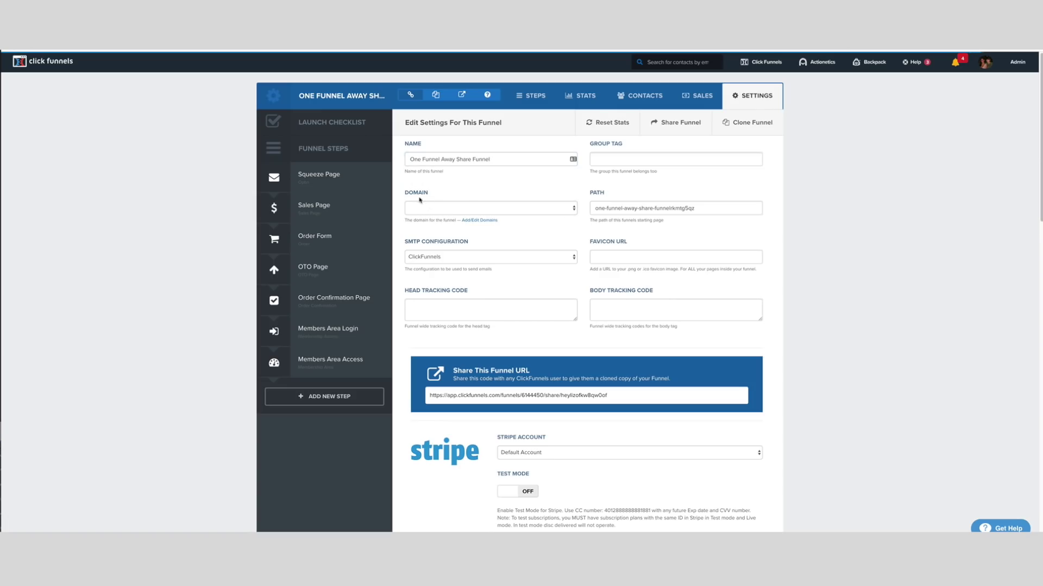
click(435, 308)
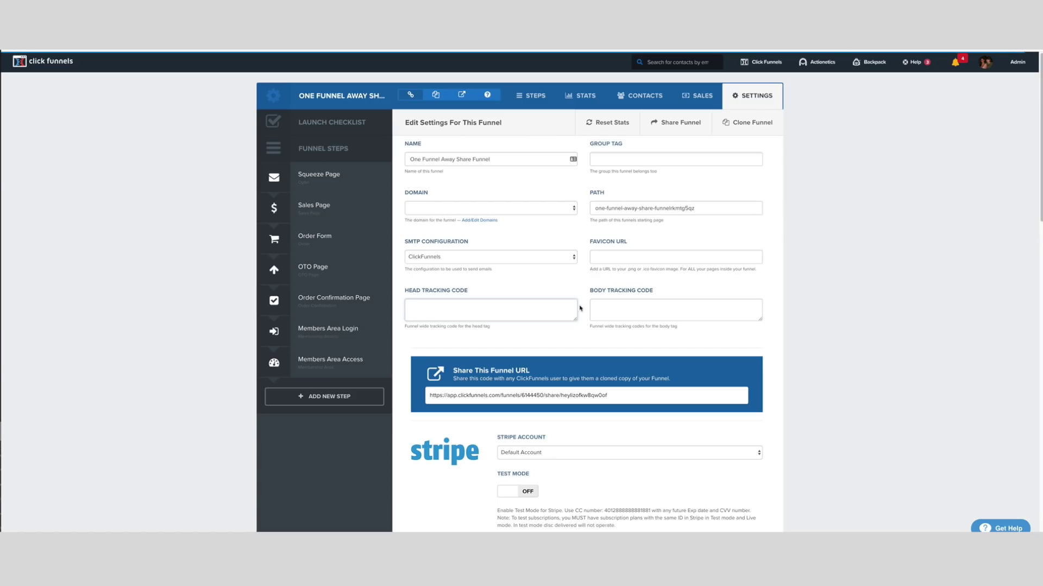
drag(574, 321, 581, 341)
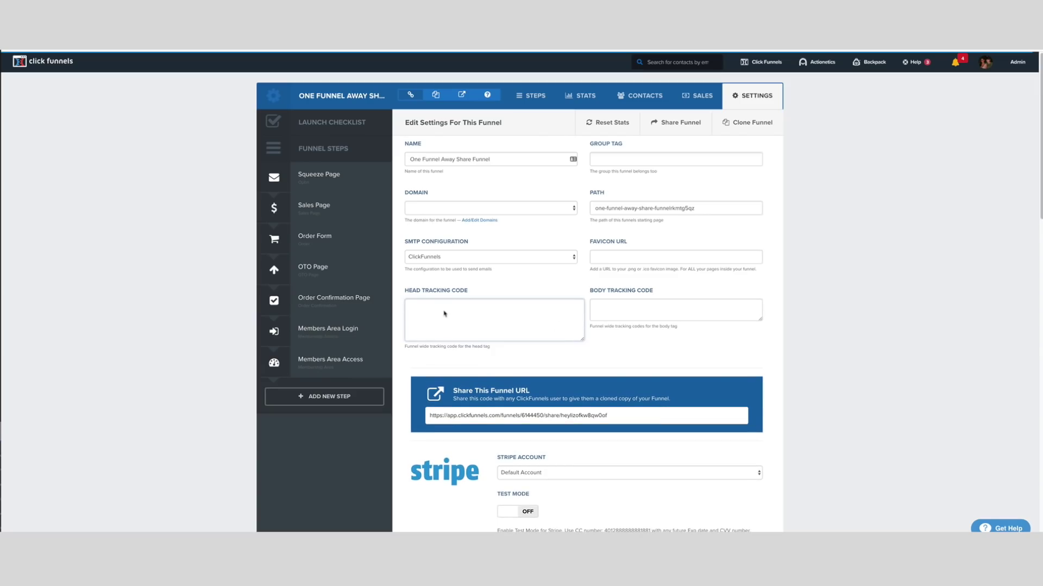
Examine the remaining funnel settings, from the share URL and payment gateways to the Zapier integrations, webhooks and archive and save options
scroll(444, 313, down, 2)
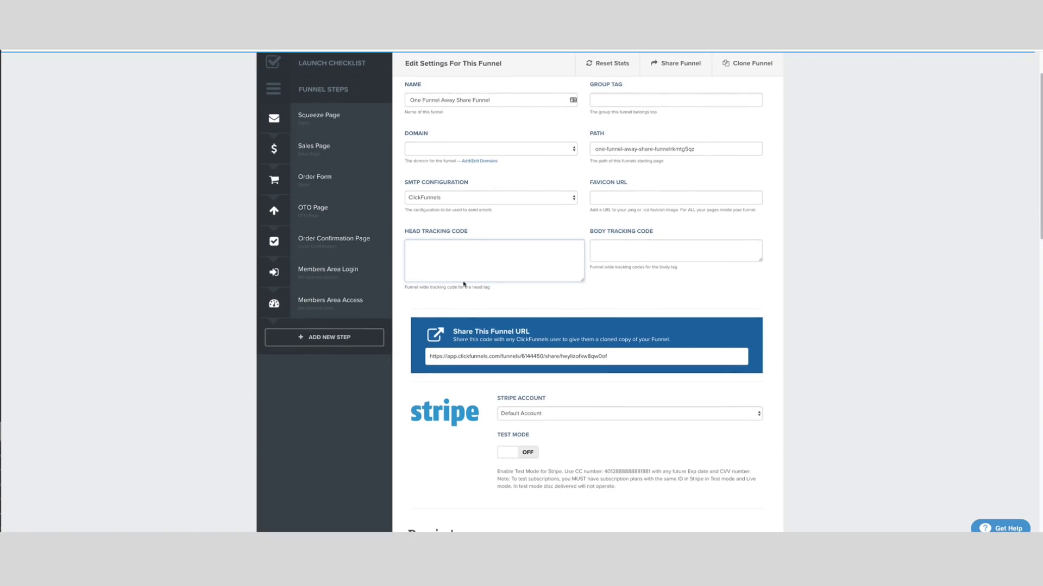
scroll(424, 272, down, 2)
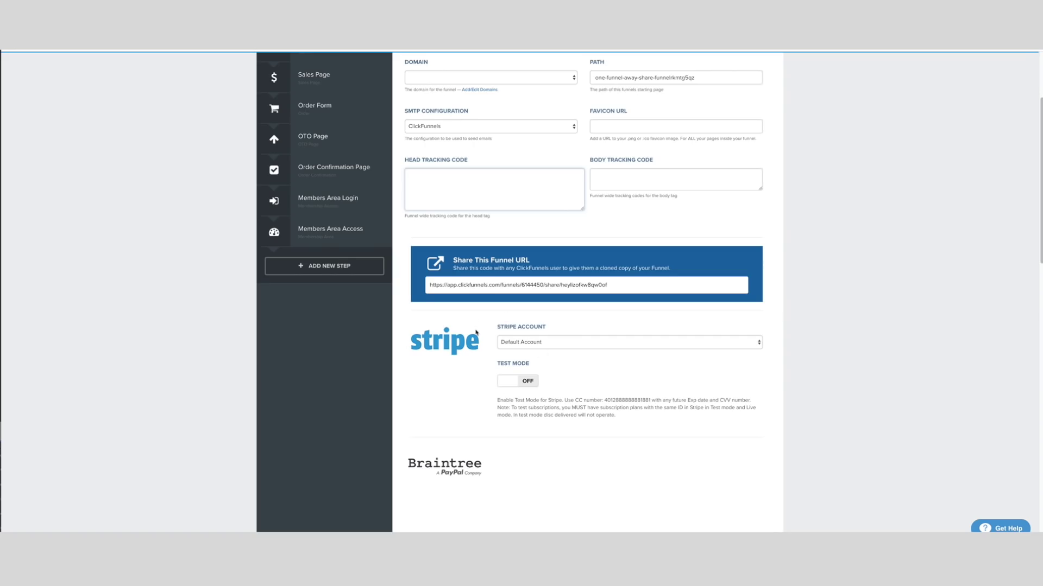
scroll(474, 288, down, 1)
click(435, 270)
scroll(446, 281, down, 15)
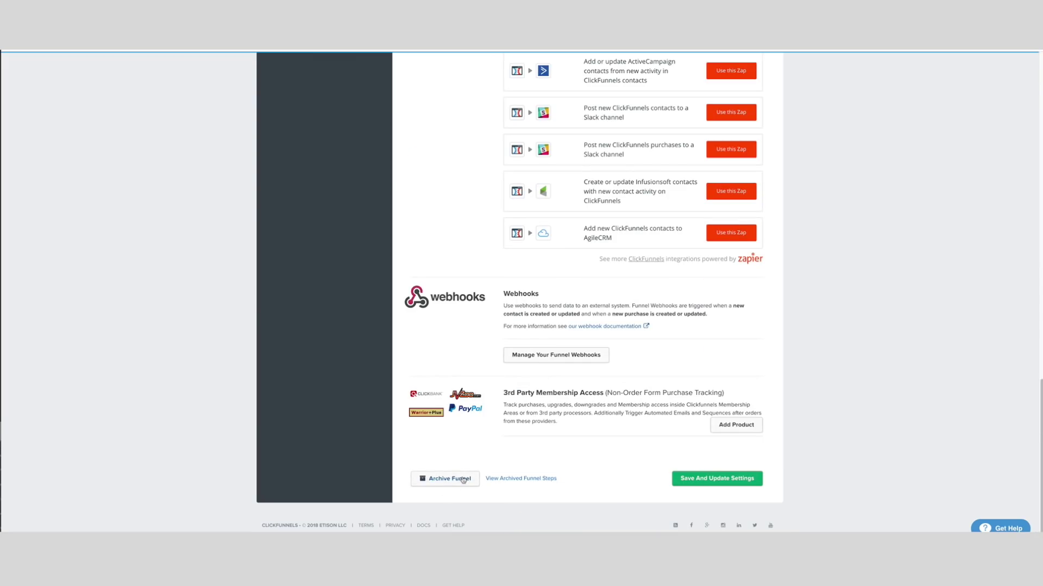
click(717, 479)
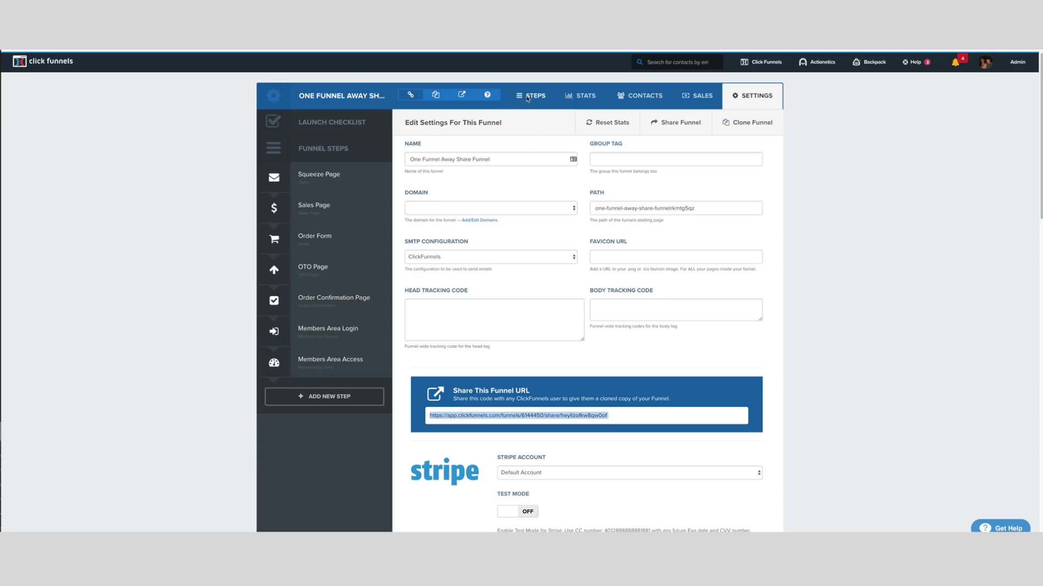
Return to the funnel's steps, view the Squeeze Page at its live URL, and preview its control version
click(526, 96)
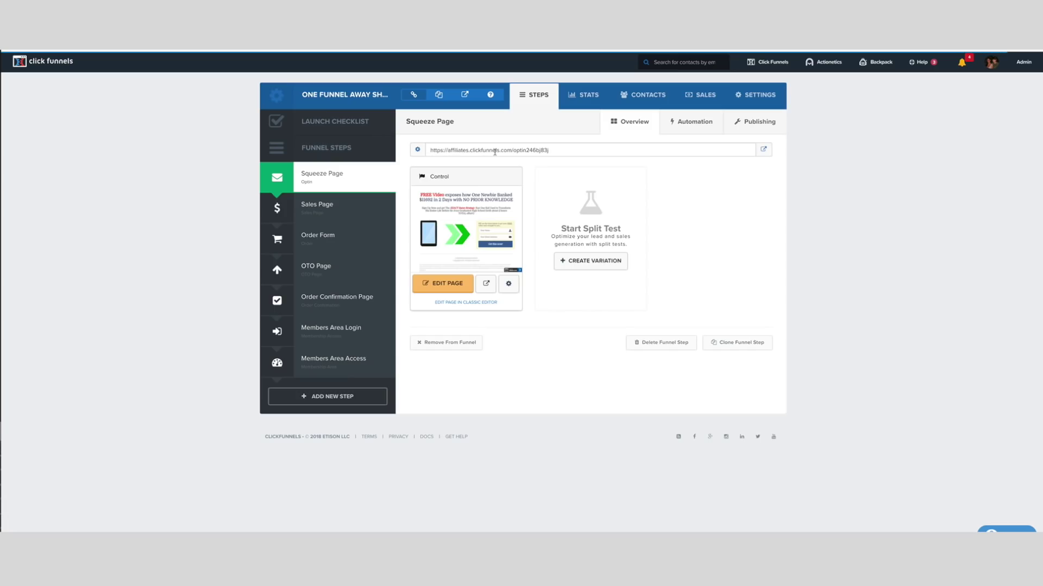
click(764, 152)
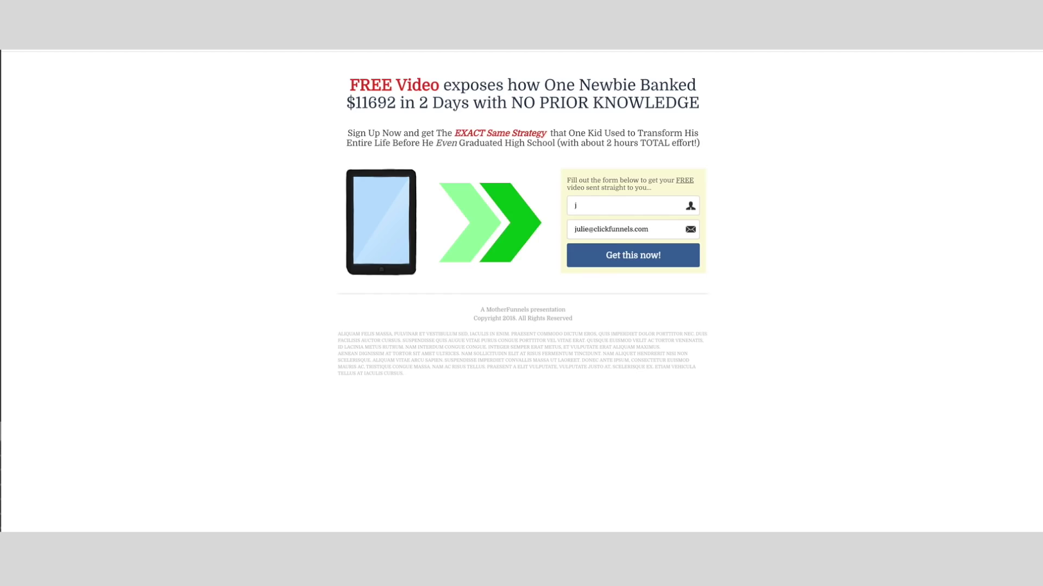
key(ctrl+shift+Tab)
click(637, 32)
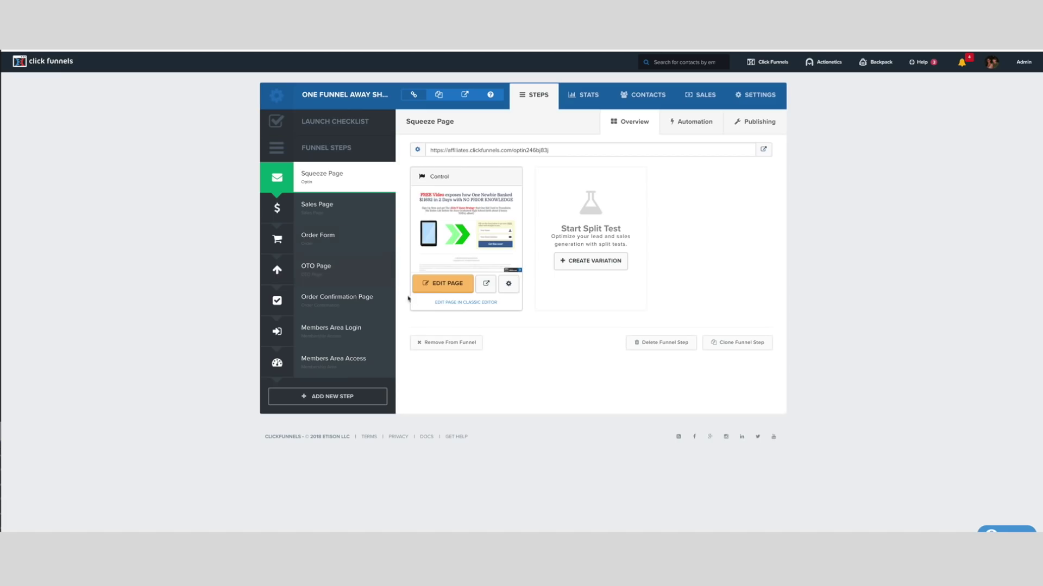
click(486, 282)
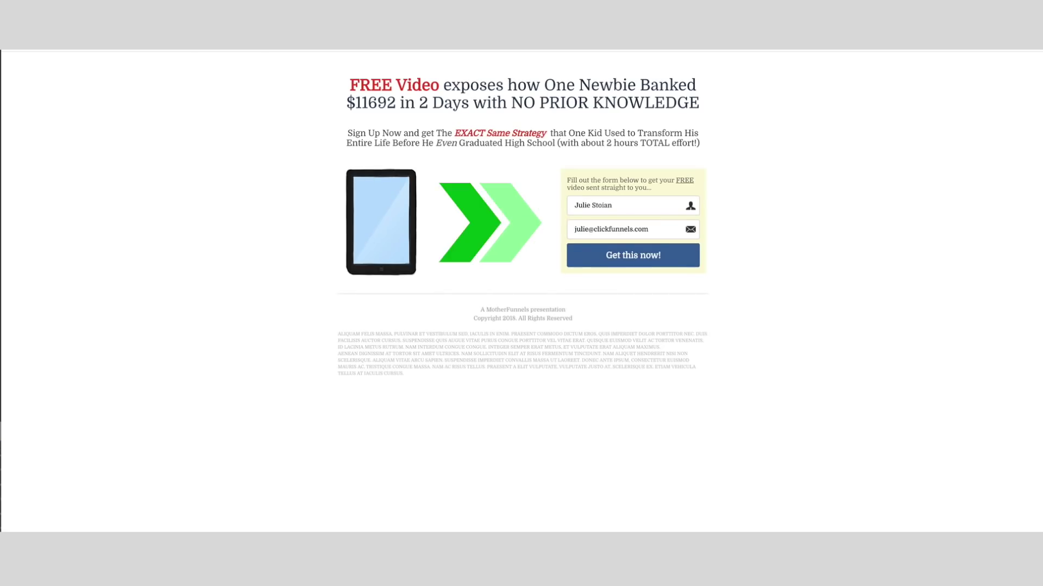
key(ctrl+w)
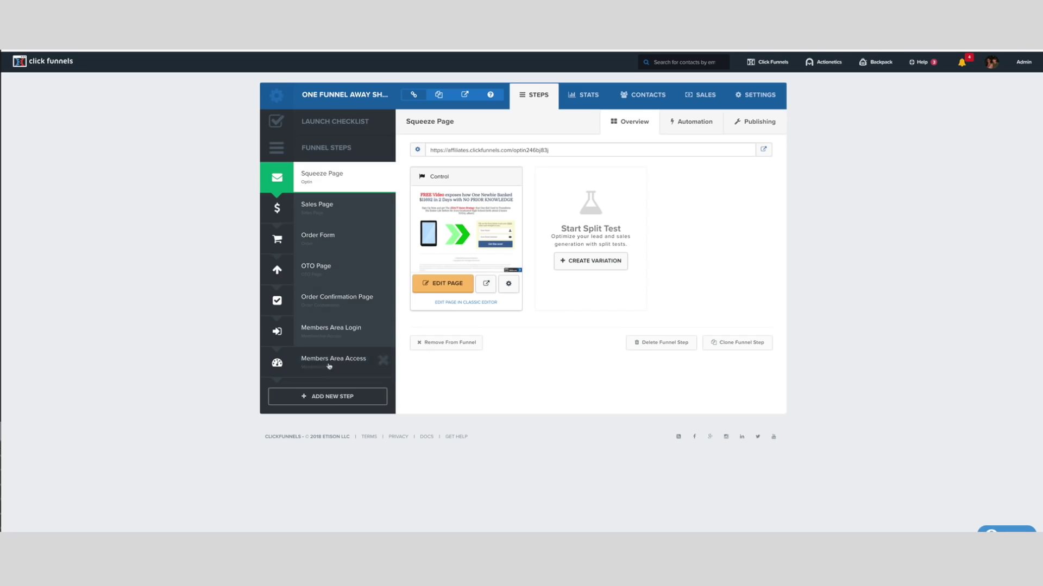
Open the page settings of the Squeeze Page's control version, examine its name and path, and close them without changes
click(509, 285)
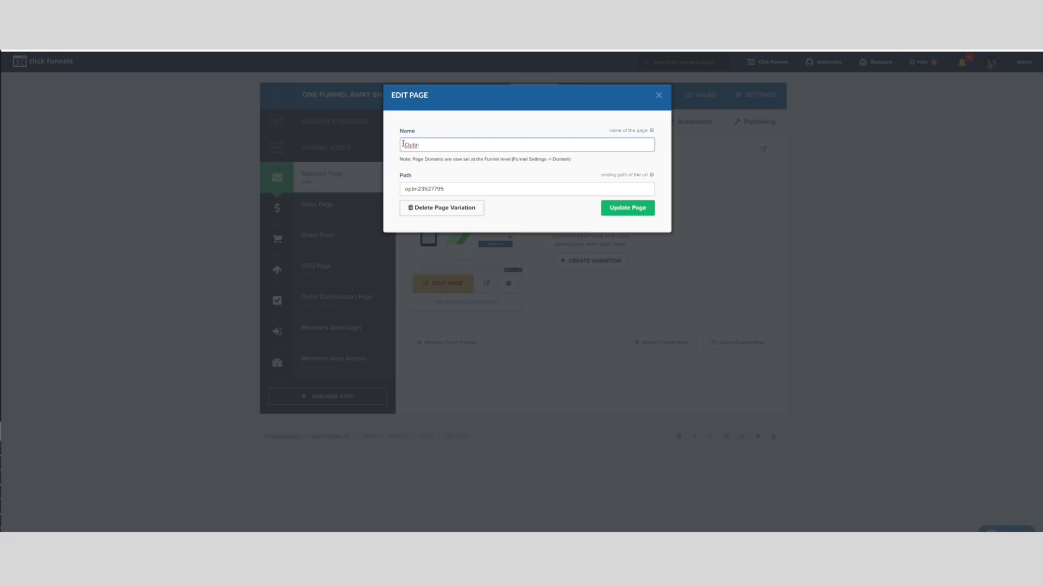
drag(407, 188, 447, 188)
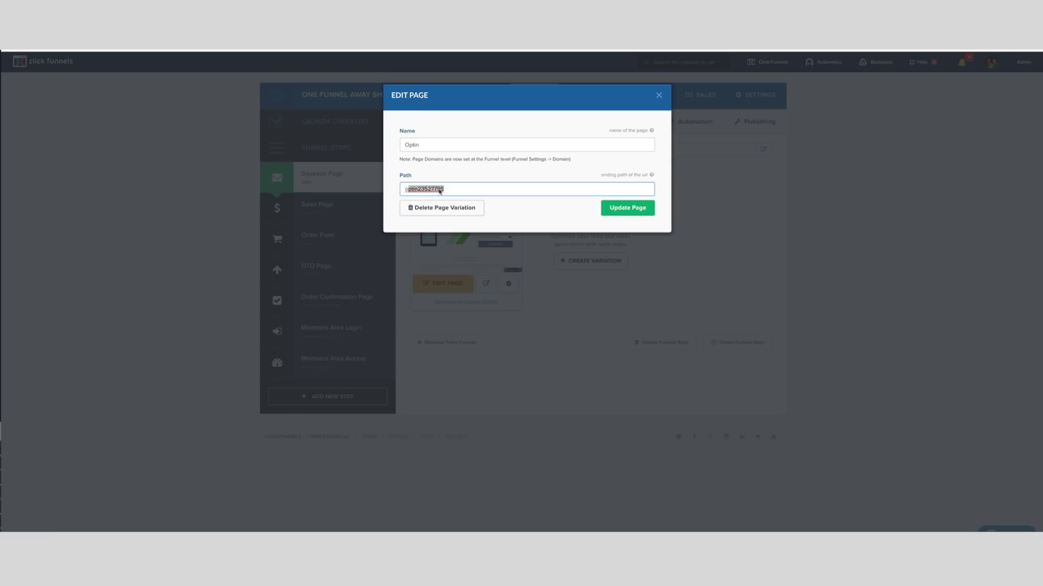
click(658, 96)
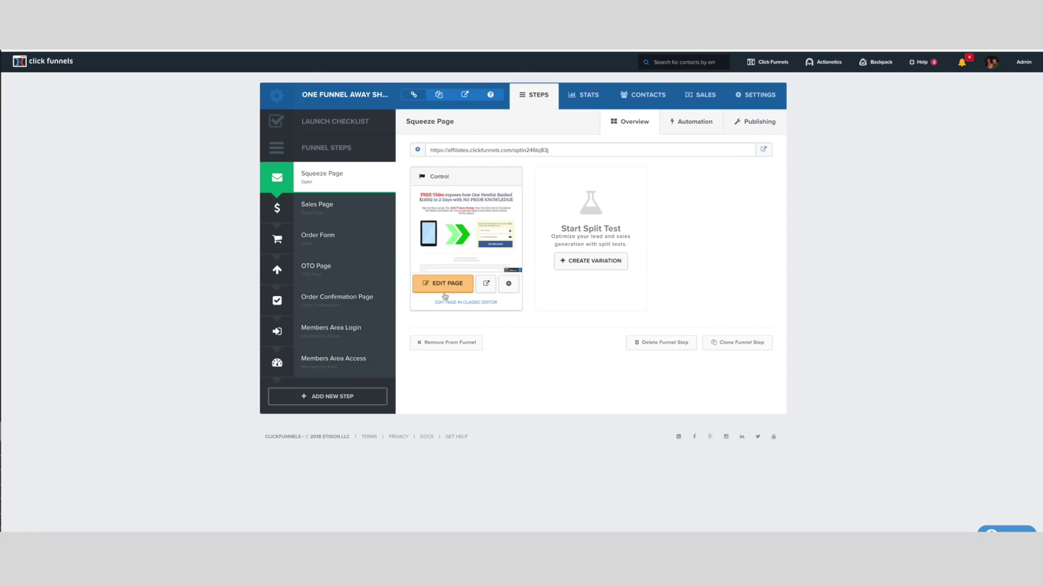
Review the Squeeze Page's automation options and publishing settings, including its step name and path, and return to its overview
click(693, 123)
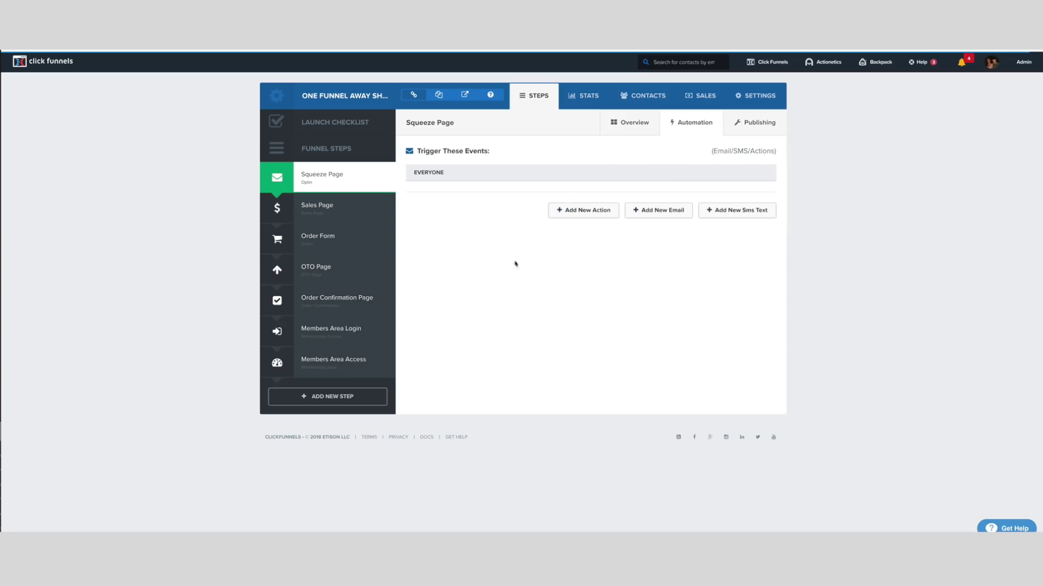
click(760, 124)
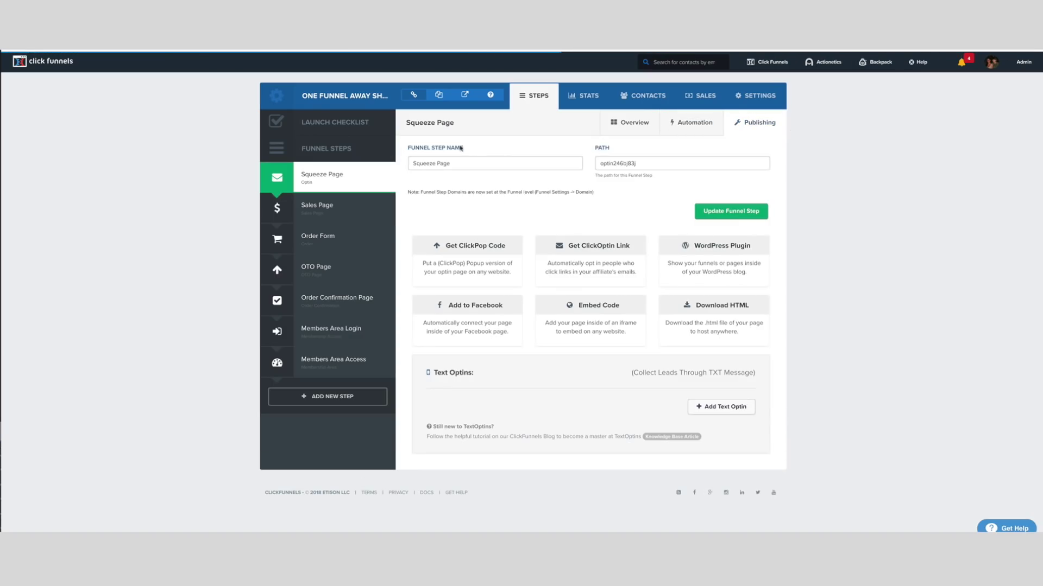
click(455, 163)
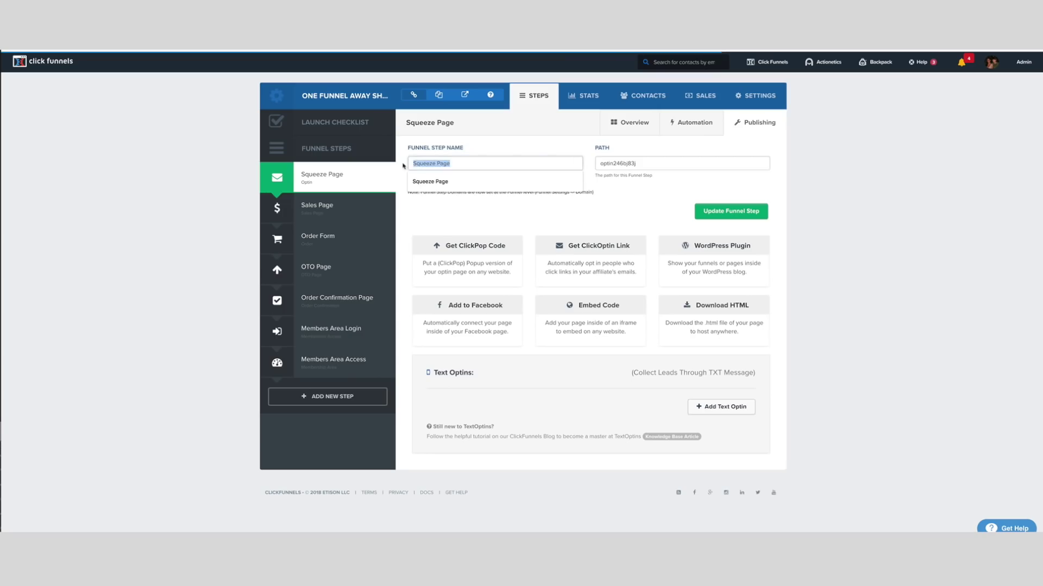
click(443, 206)
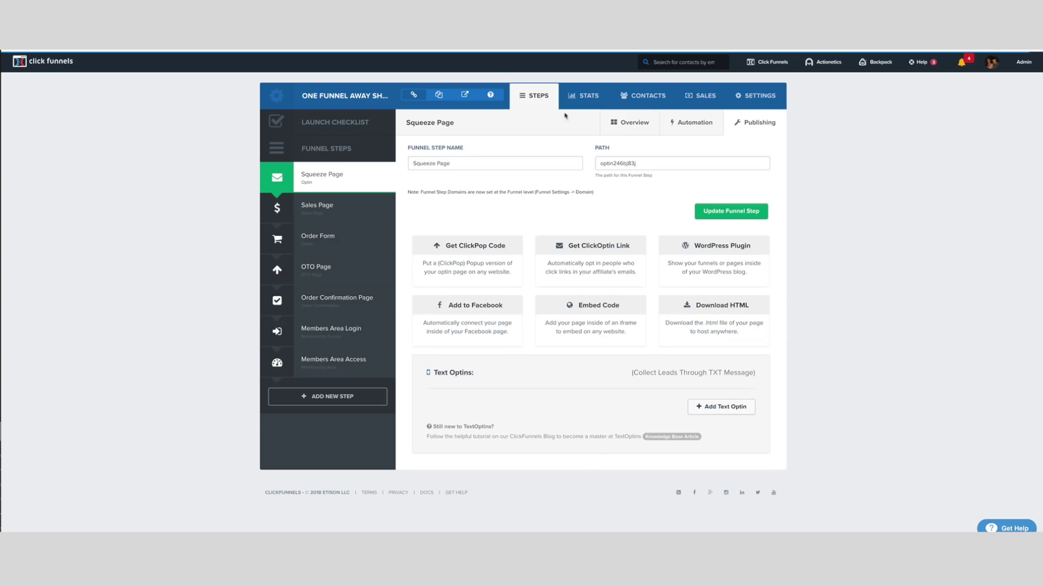
click(620, 123)
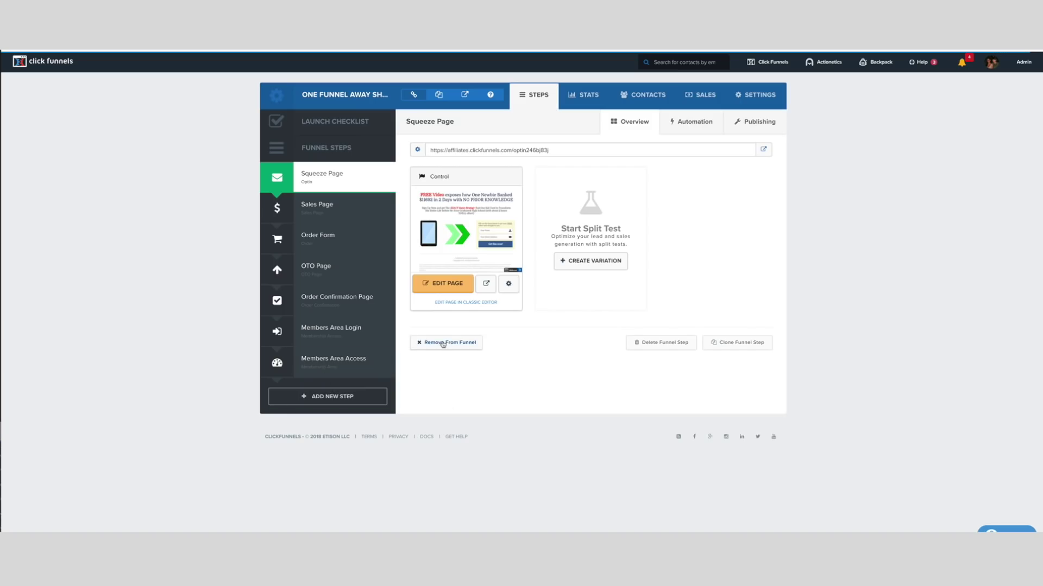
Clone the Squeeze Page funnel step and add the copy to the funnel
mouse_move(381, 182)
click(741, 342)
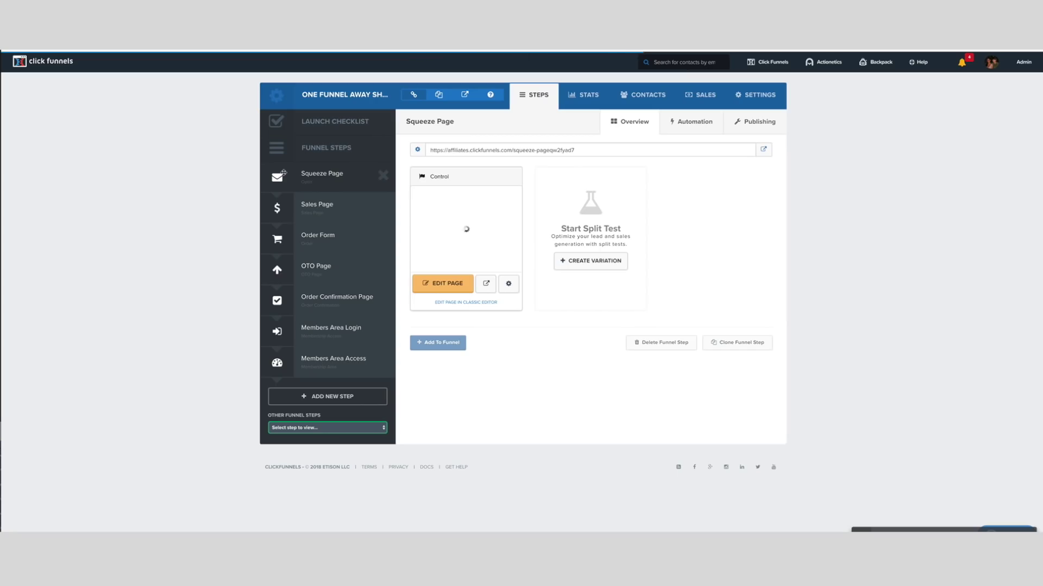
click(355, 429)
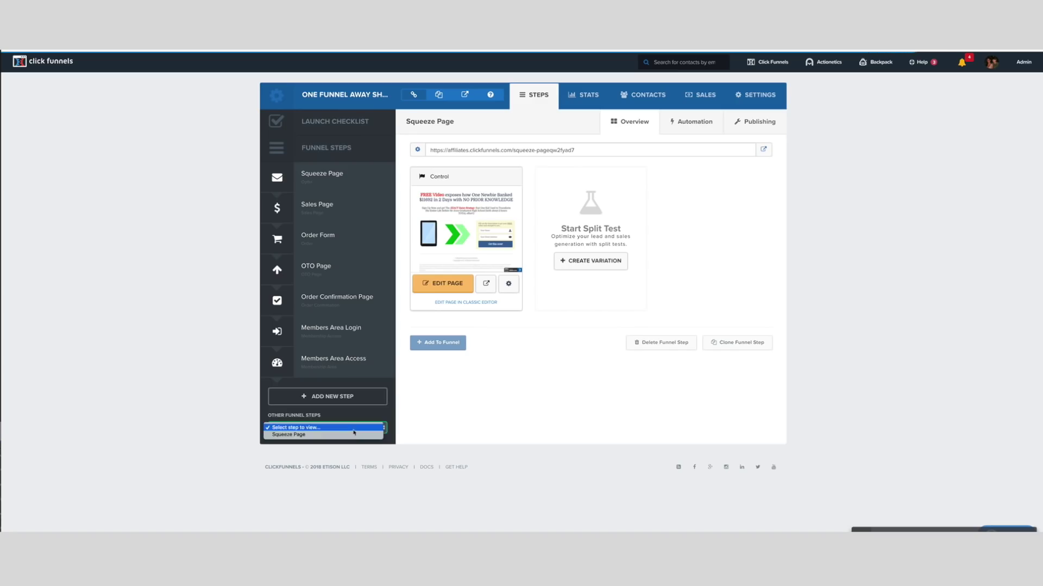
click(354, 428)
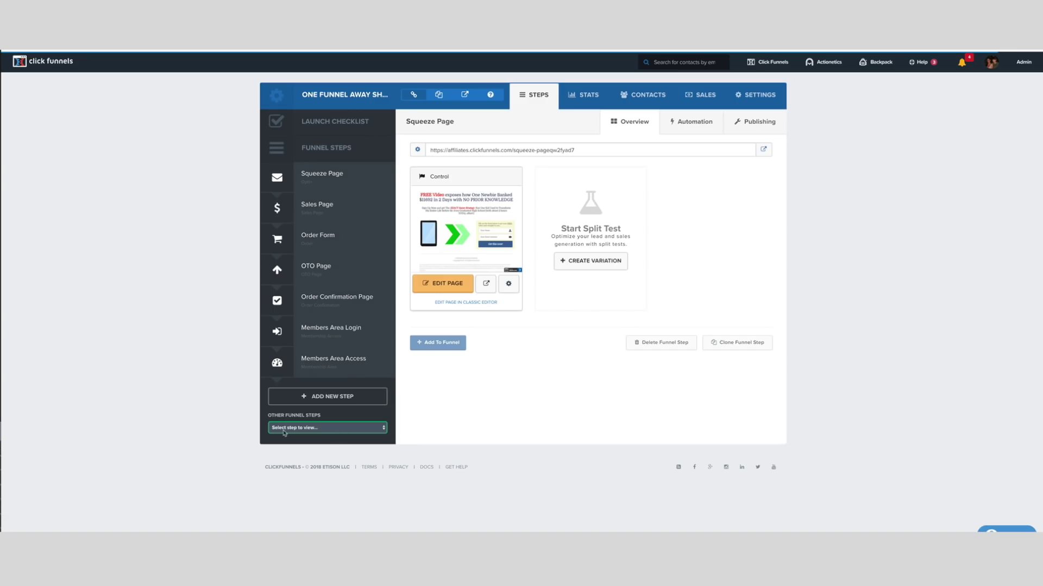
click(453, 345)
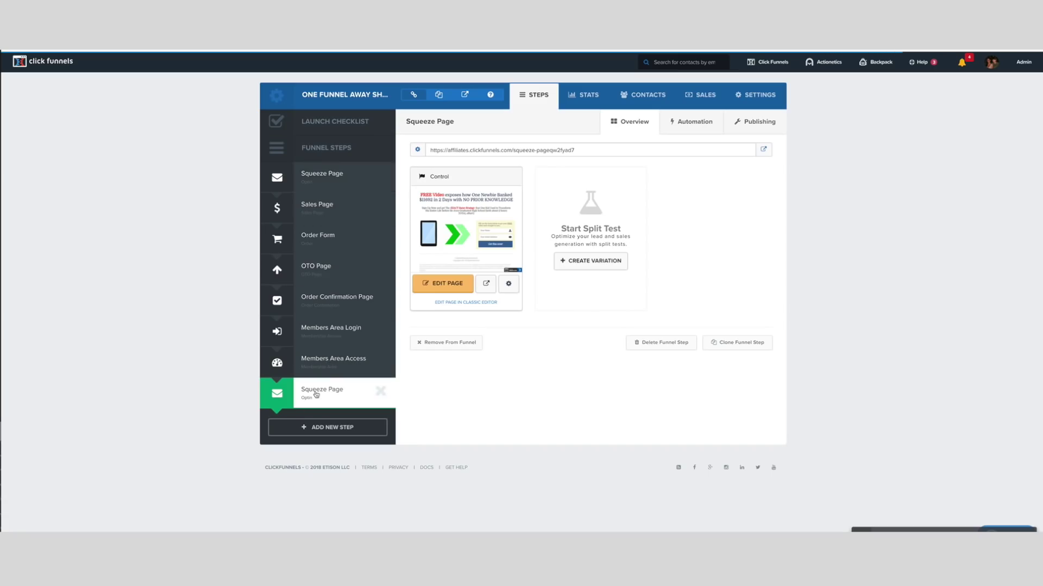
Open the squeeze page in the editor and view the save-as-template option for its Body section
click(461, 284)
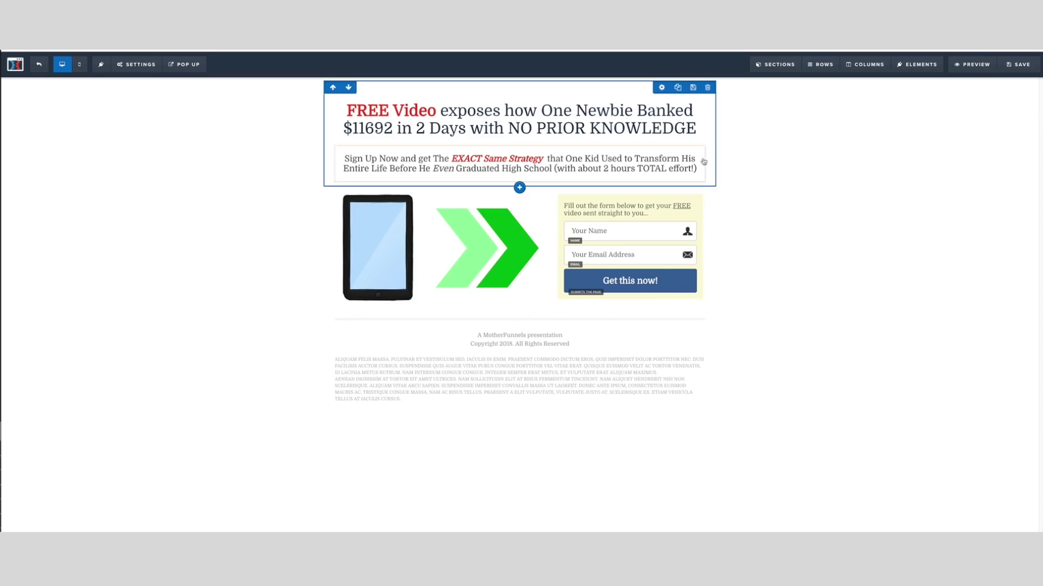
click(706, 104)
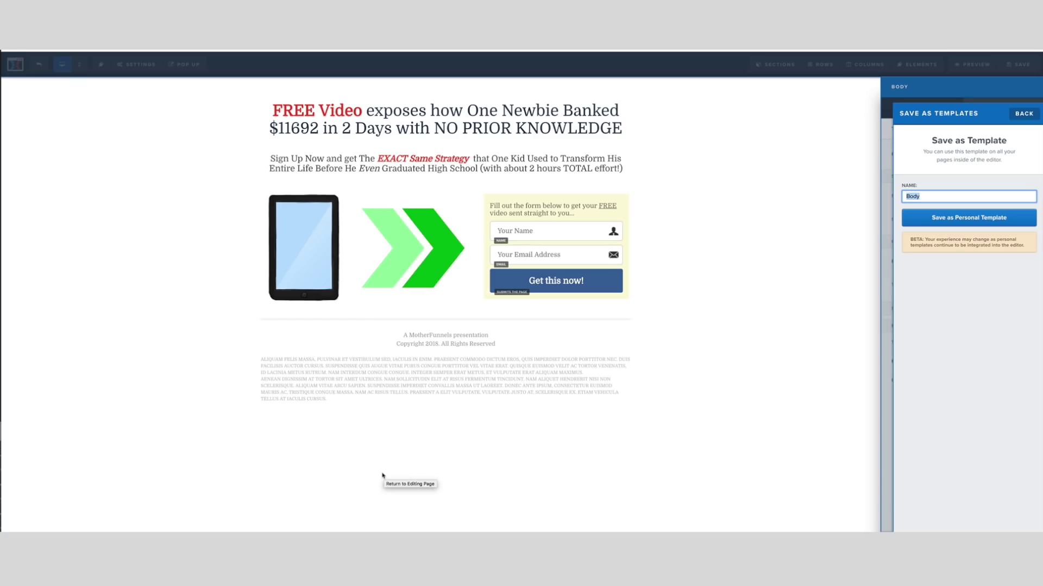
click(679, 412)
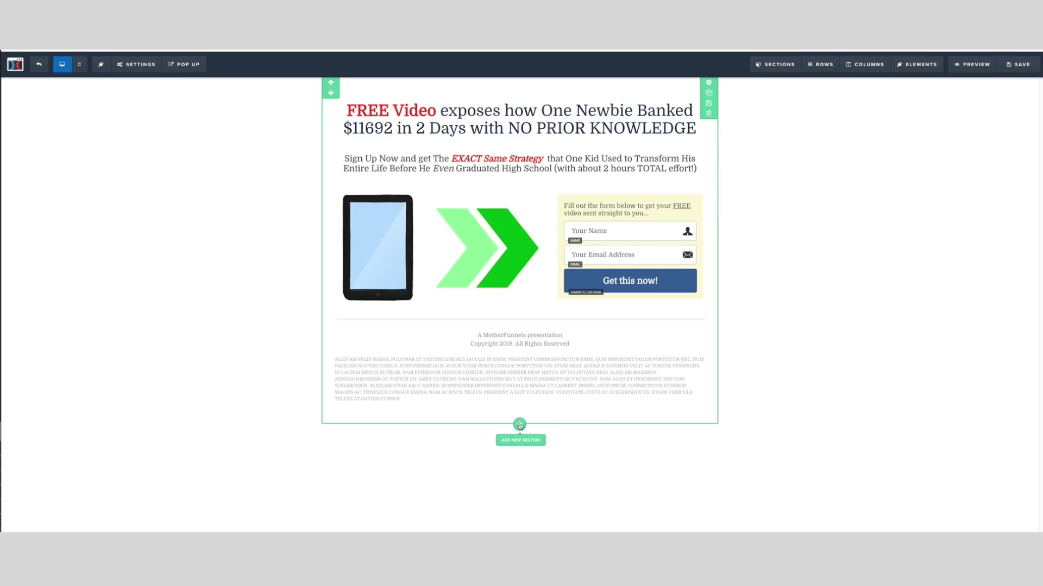
Add the saved section 30DAYS-SIMPLE-FOOTER below the Body section
click(519, 425)
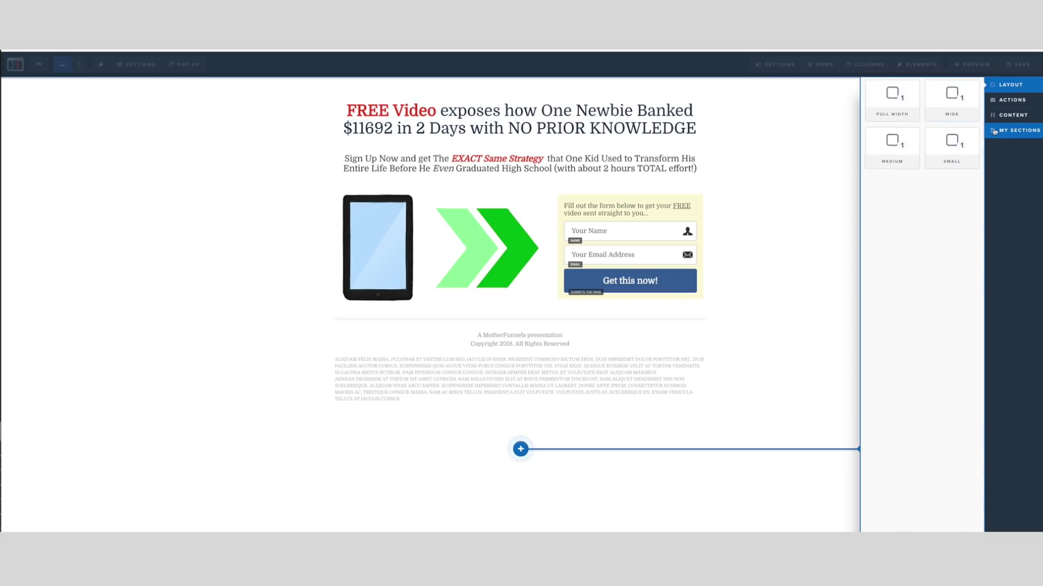
click(1017, 130)
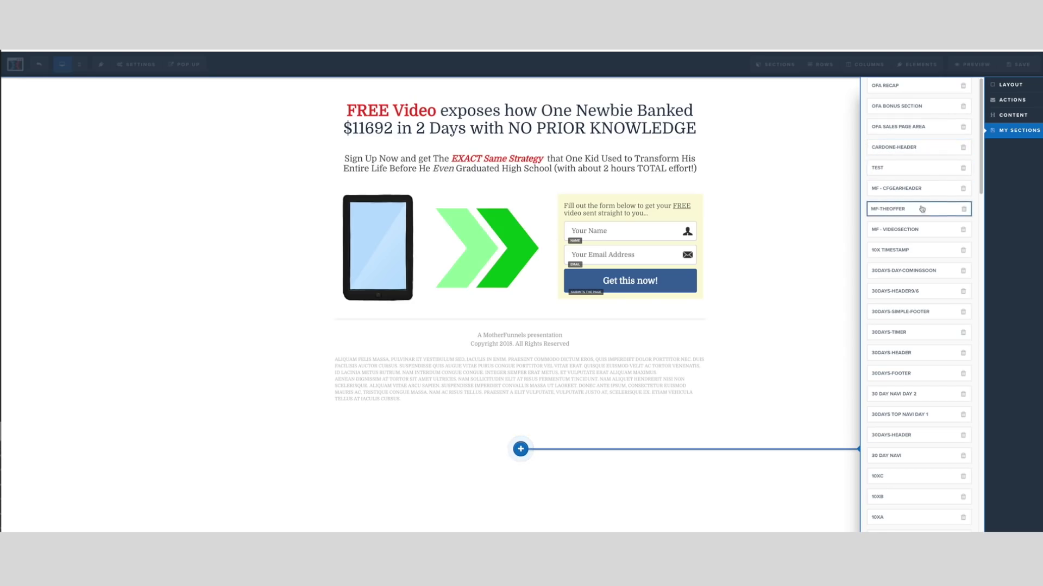
click(896, 312)
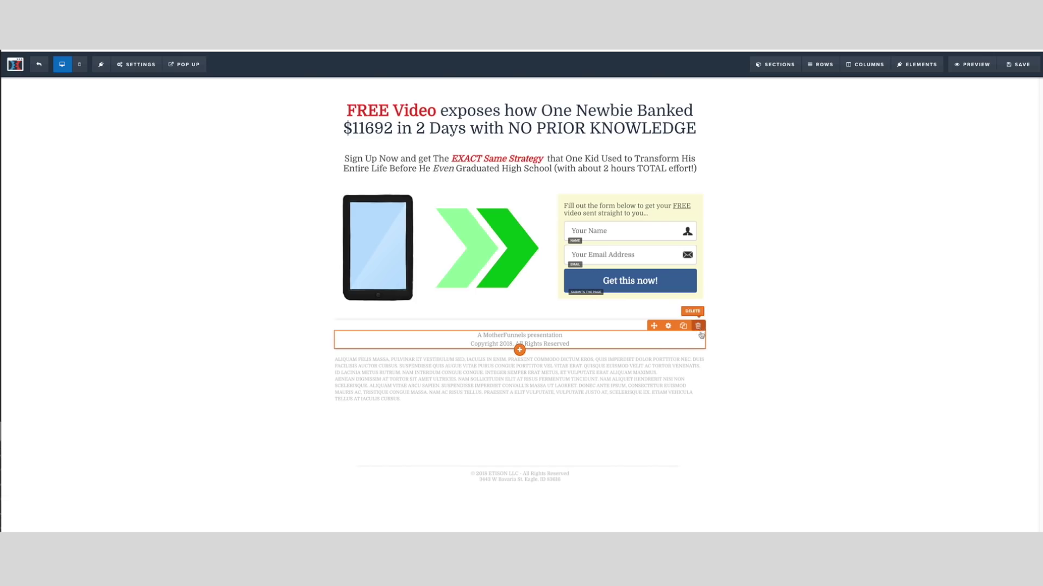
Delete the MotherFunnels copyright text and the row with the divider and placeholder text from the Body section
click(697, 326)
click(600, 77)
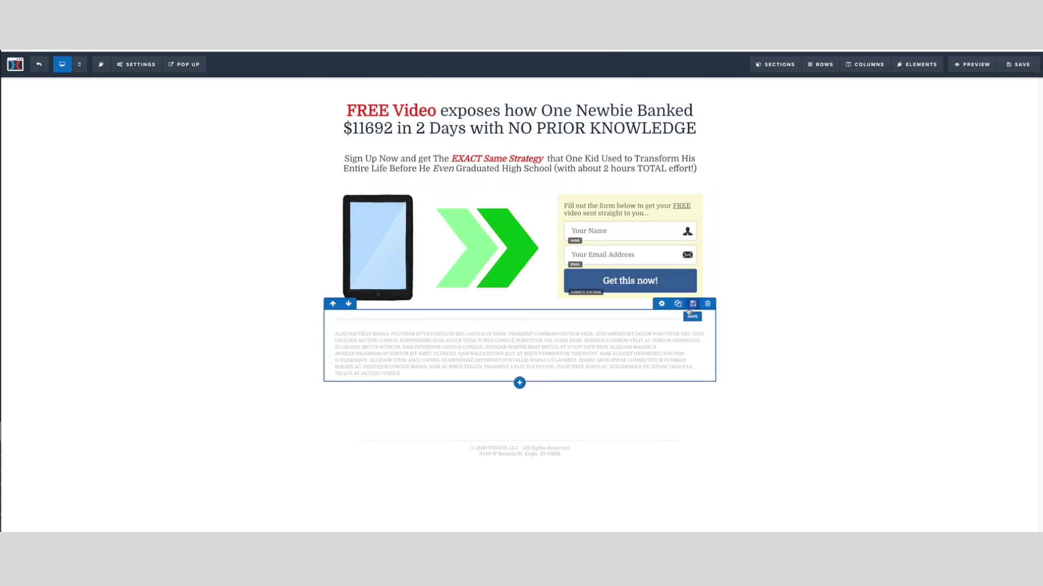
click(703, 306)
click(593, 78)
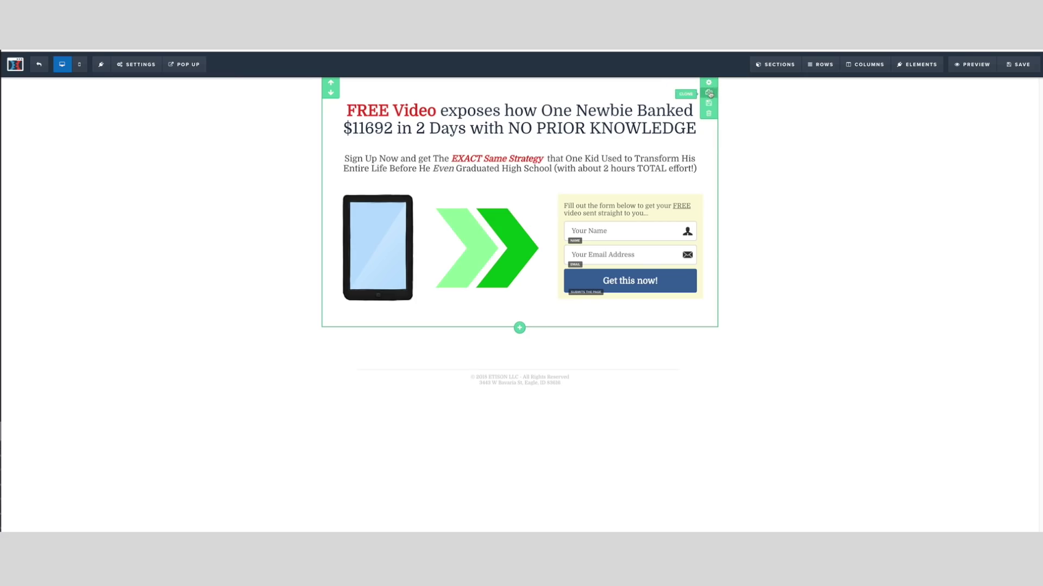
Clone the Body section and give the copy the purple city skyline picture from the image library as its background
click(706, 96)
scroll(706, 96, down, 2)
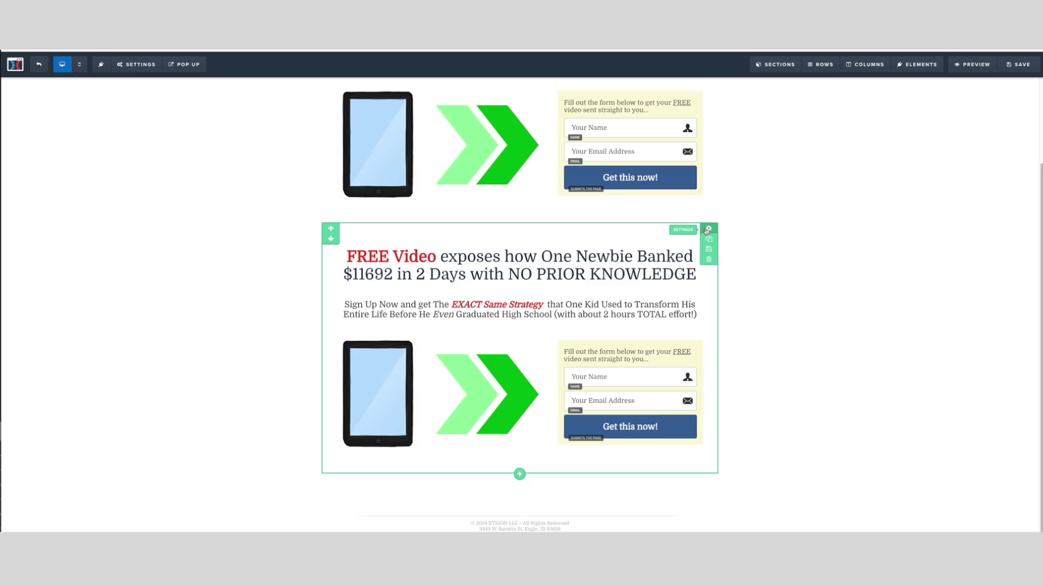
click(708, 229)
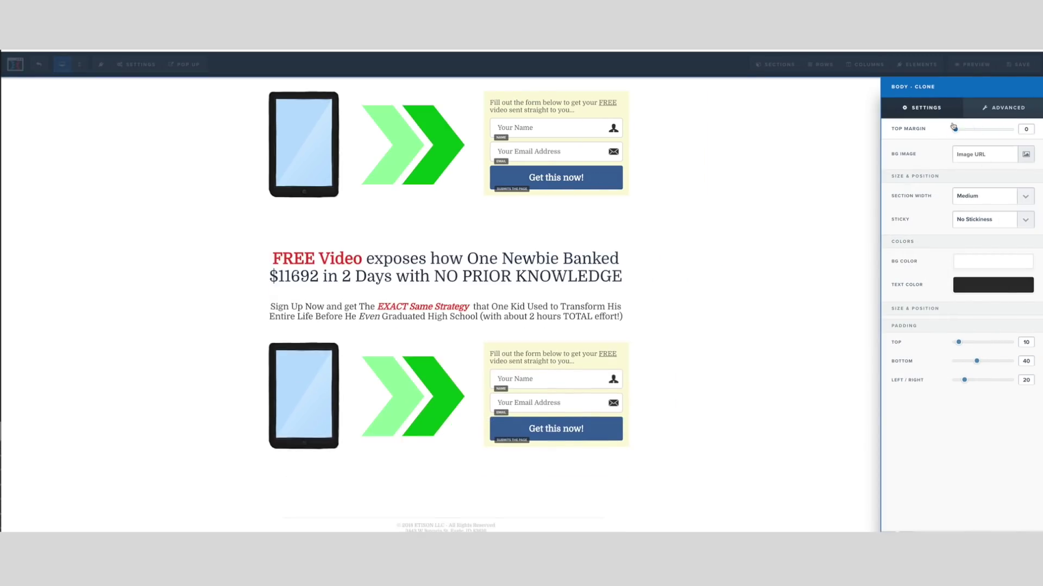
click(1025, 154)
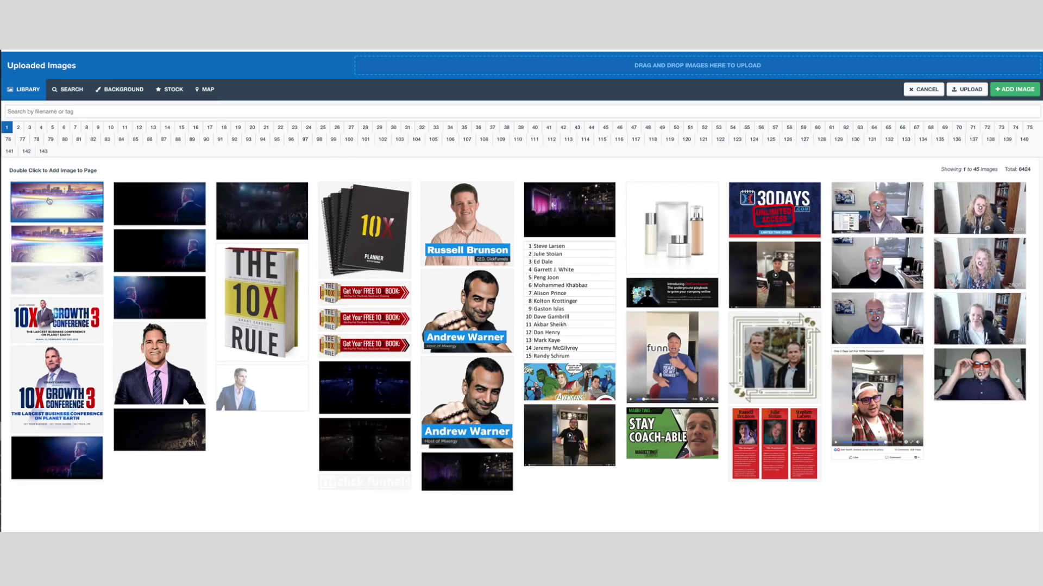
double_click(49, 201)
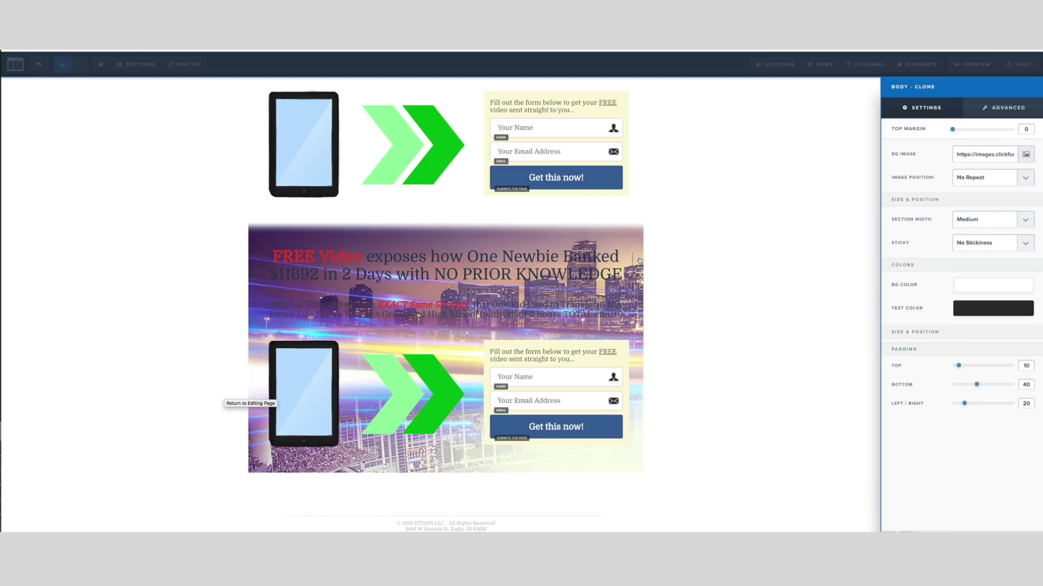
click(698, 265)
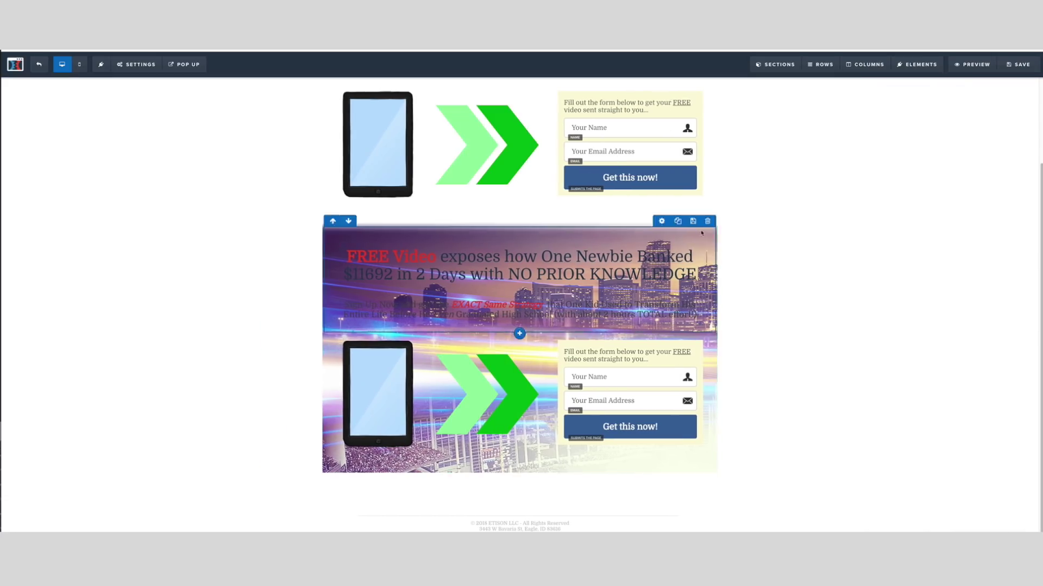
Try #262626 as the page's background colour and set it back to #ffffff
click(135, 64)
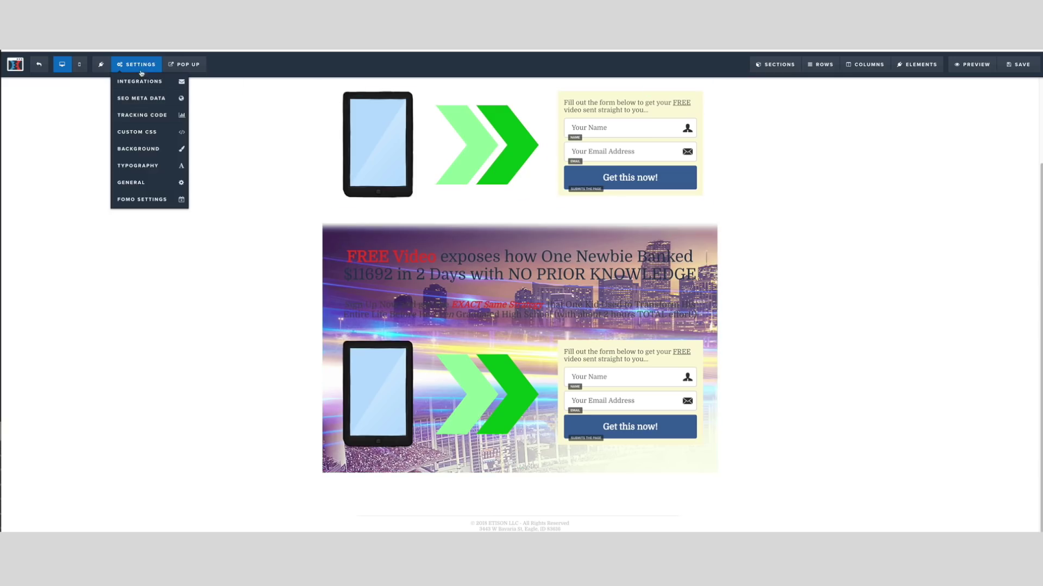
click(152, 154)
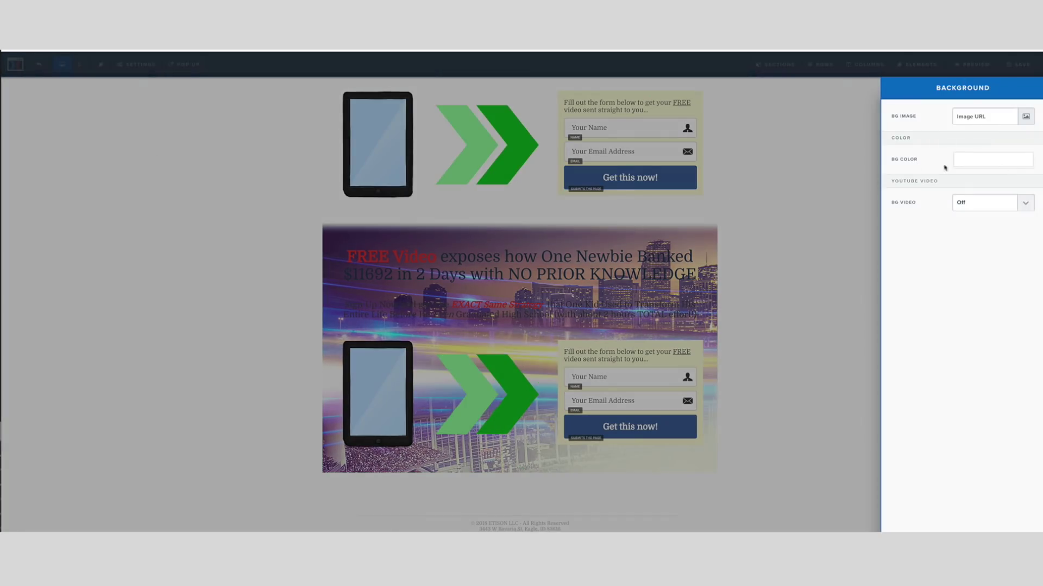
click(1002, 163)
click(936, 222)
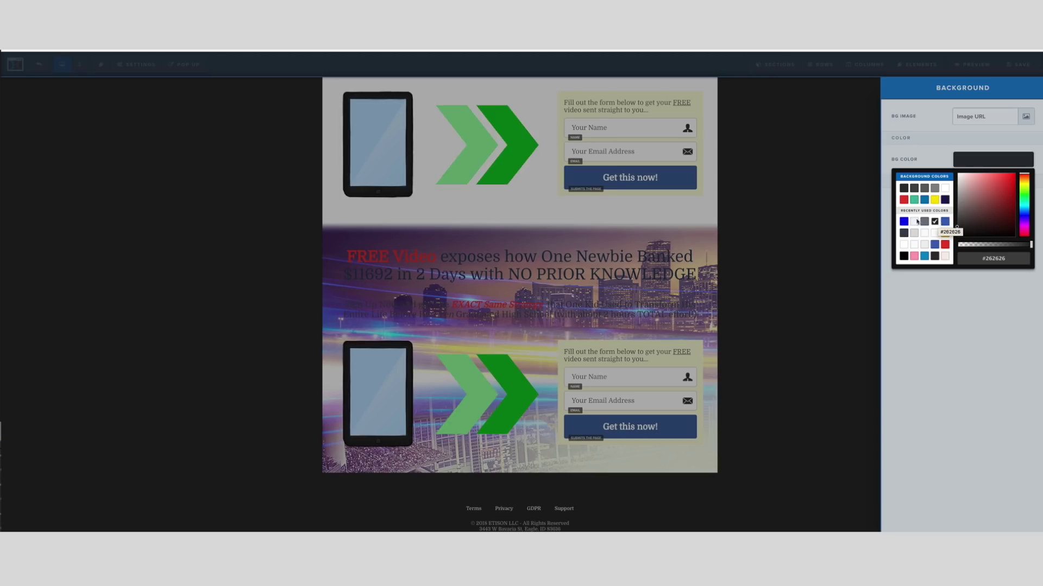
click(945, 188)
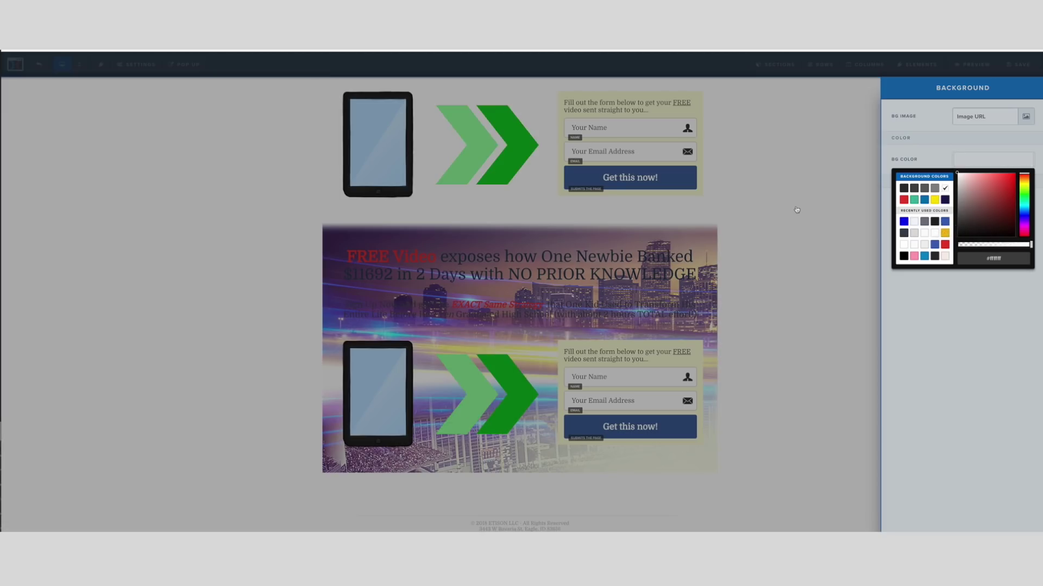
click(796, 210)
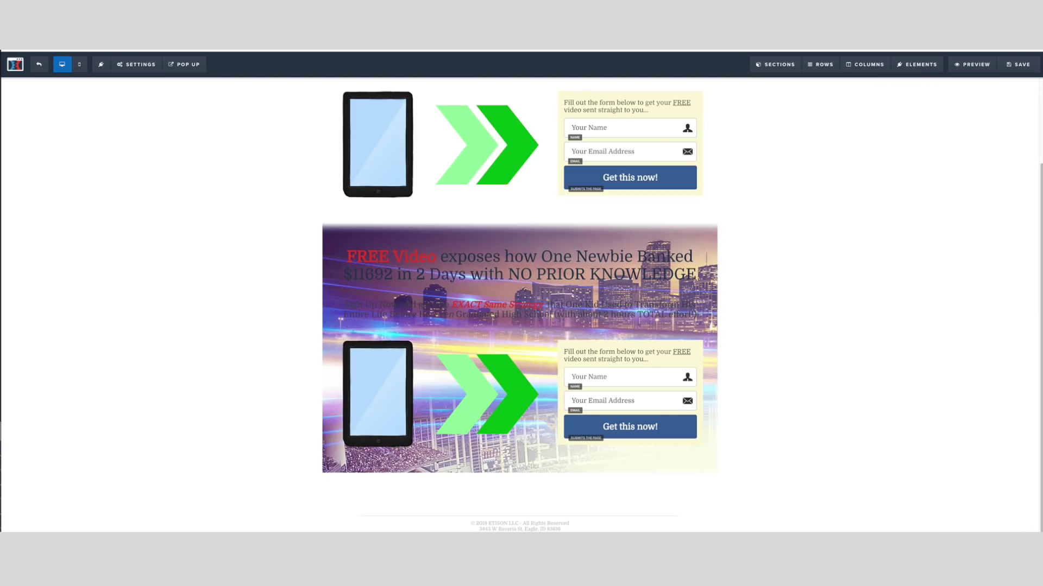
Delete the cloned Body section with the city skyline background
scroll(1028, 302, up, 2)
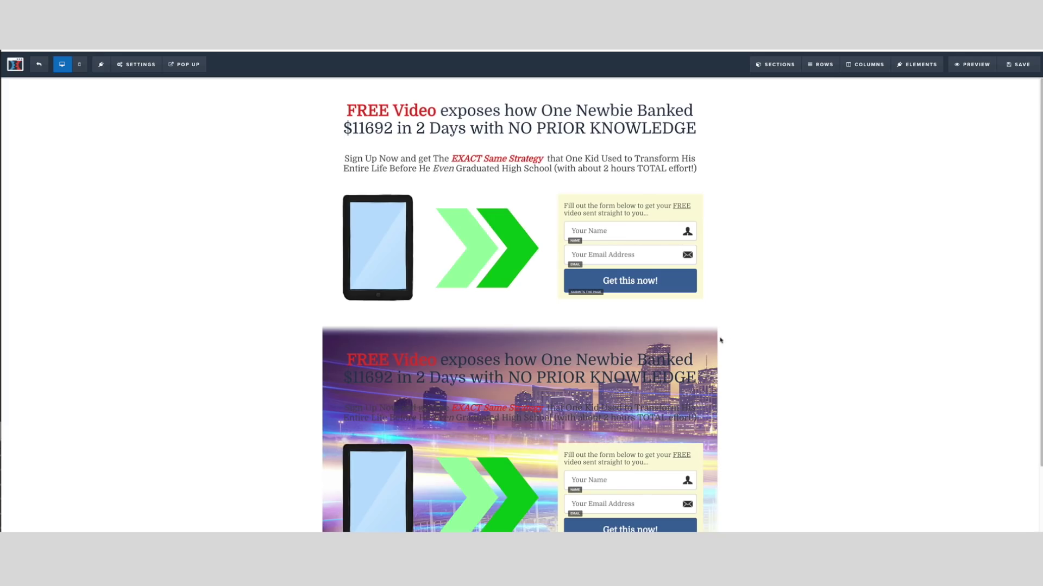
click(709, 363)
click(598, 79)
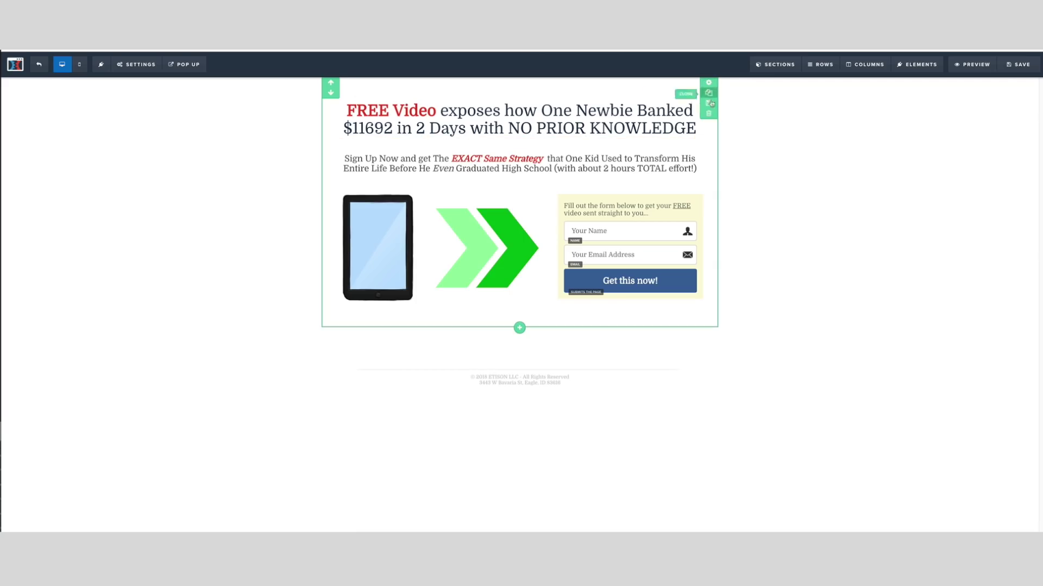
Set the Body section's top padding to 0 and its background colour to #262626
click(704, 84)
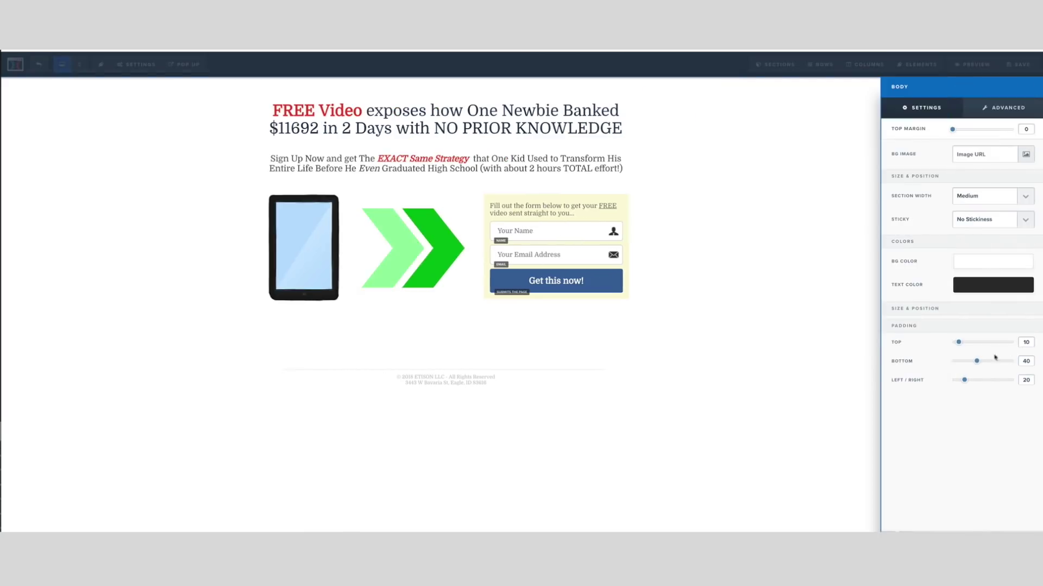
mouse_move(955, 345)
mouse_down()
mouse_move(1014, 343)
mouse_move(950, 342)
mouse_up()
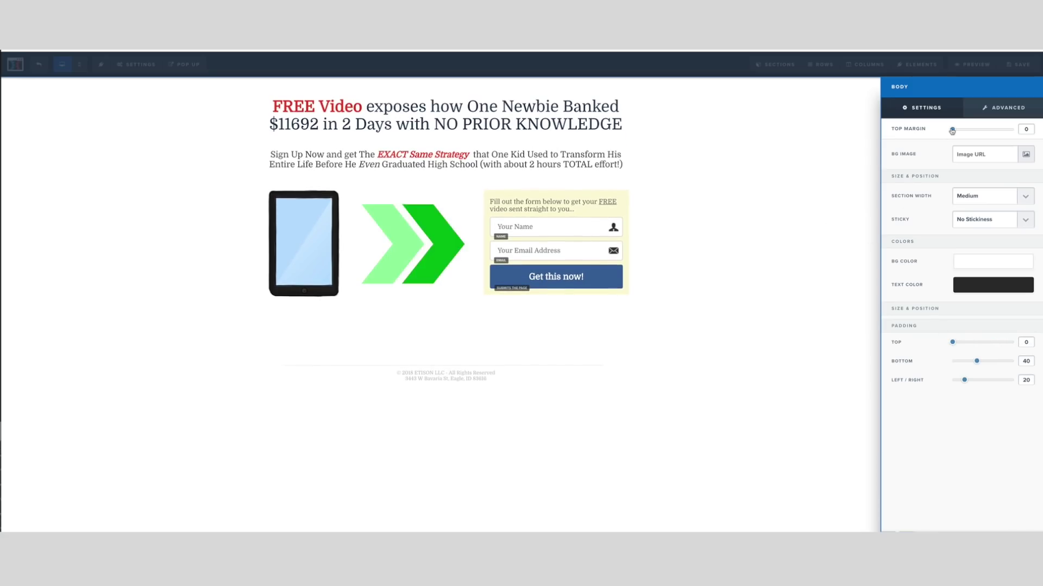
mouse_move(952, 131)
mouse_down()
mouse_move(989, 130)
mouse_move(951, 130)
mouse_up()
mouse_move(952, 343)
mouse_down()
mouse_move(1014, 344)
mouse_move(950, 344)
mouse_up()
click(969, 263)
click(935, 324)
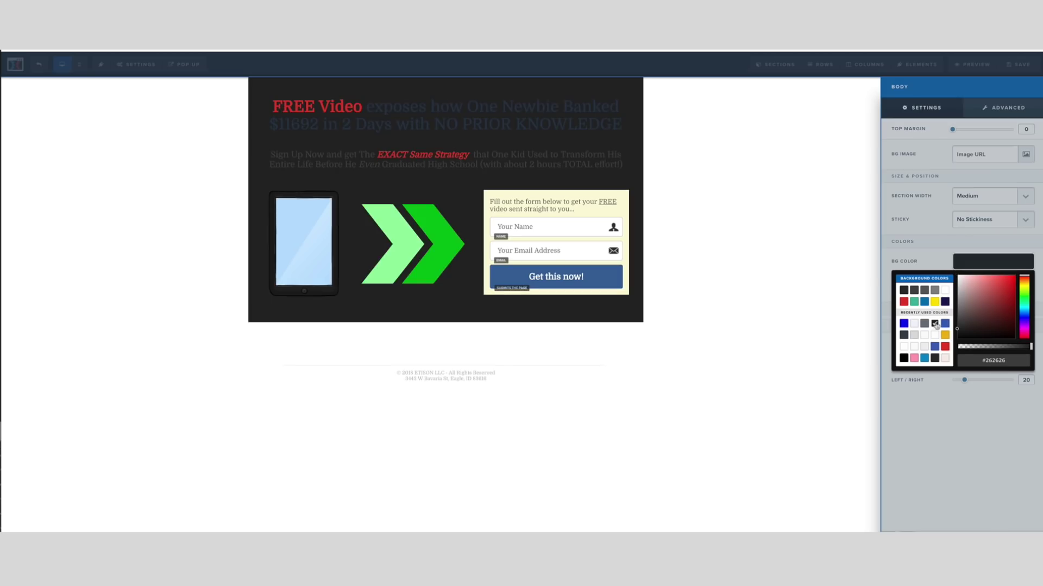
Set the Body section's background colour to white (#ffffff)
click(945, 290)
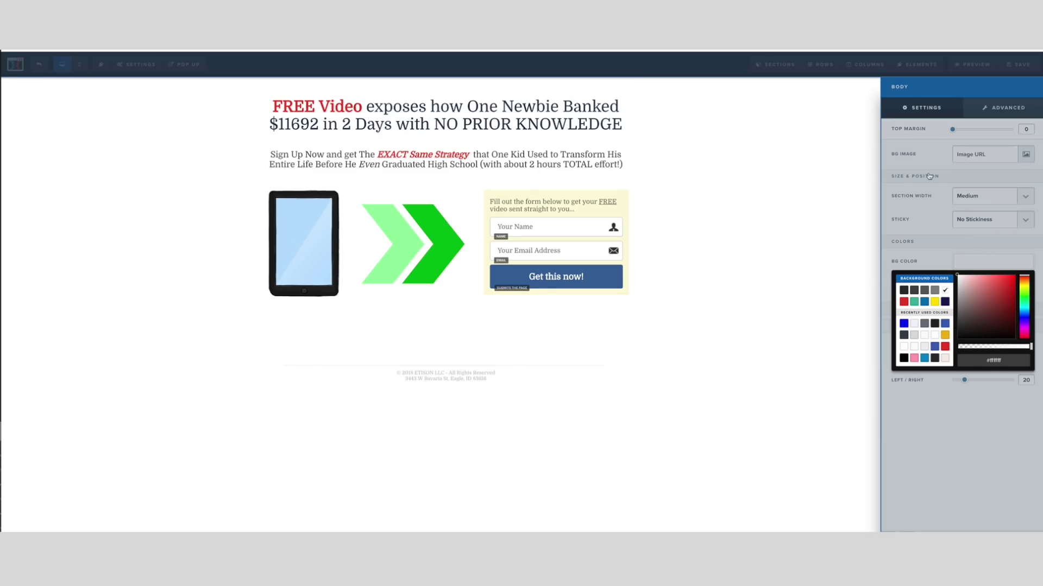
click(948, 165)
Try the Full Page and Wide section widths on the Body section and set it back to Medium
click(986, 196)
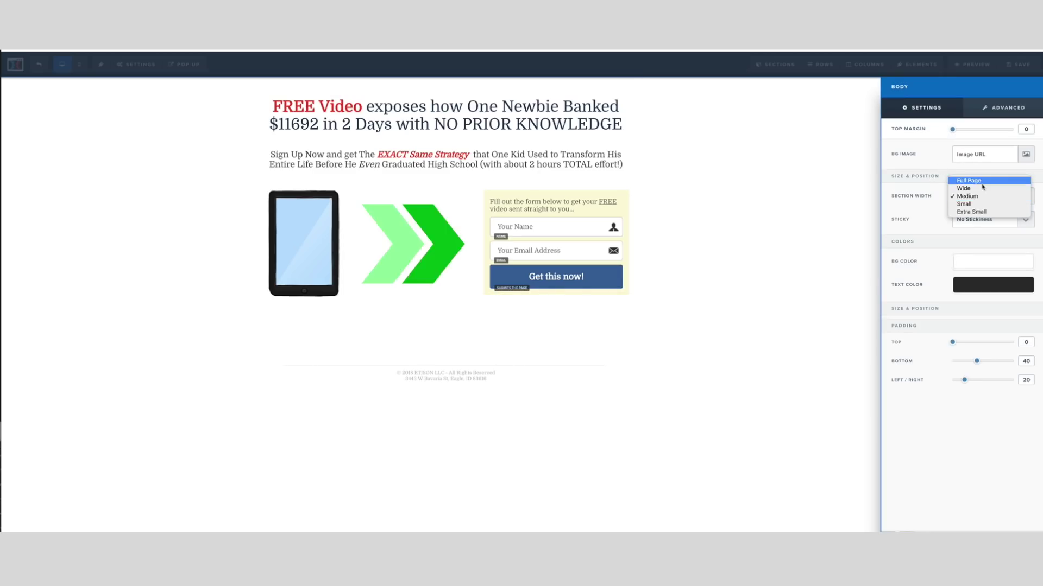
click(980, 181)
click(983, 196)
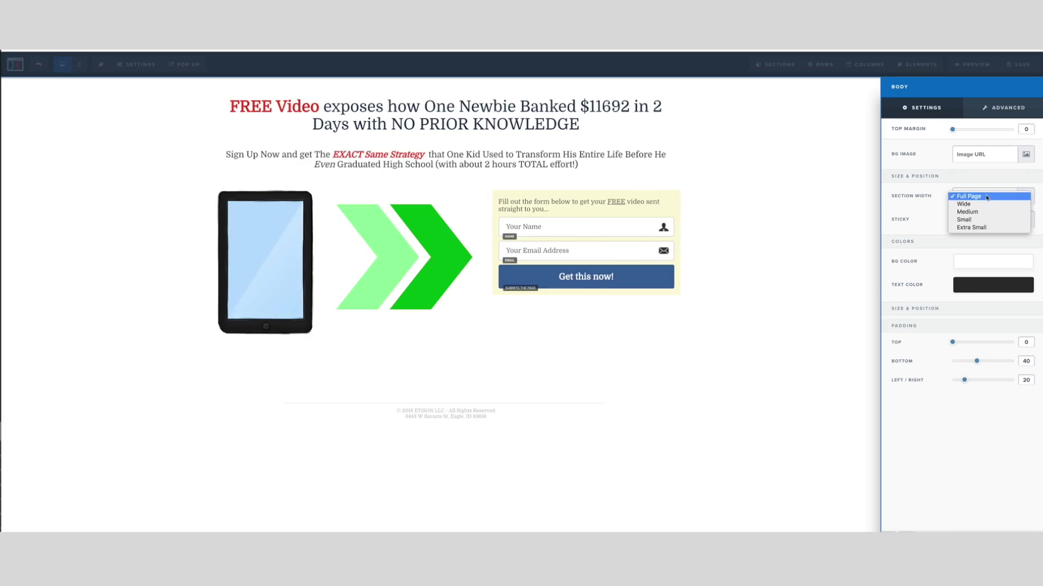
click(988, 205)
click(984, 199)
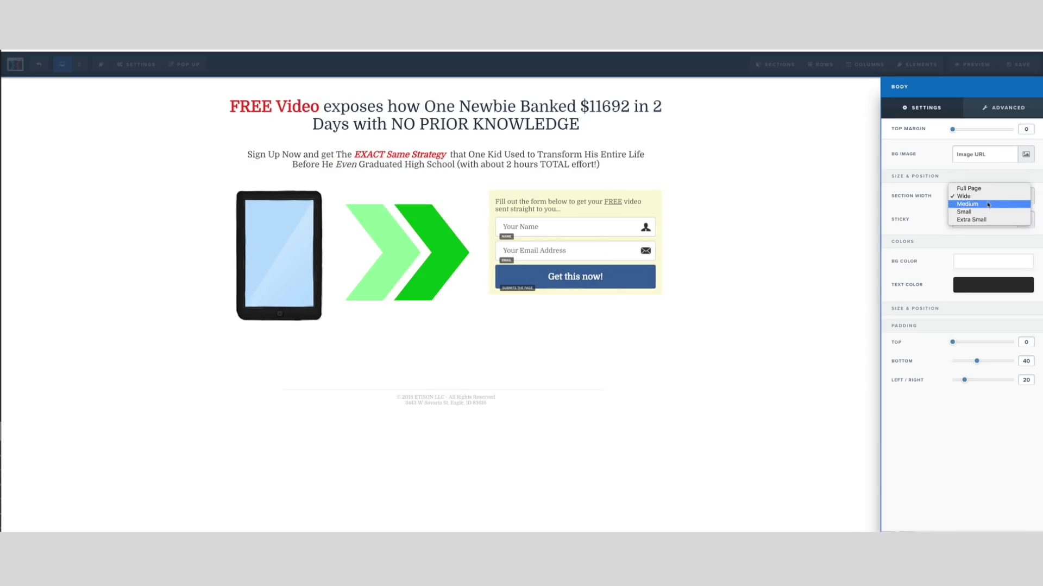
click(987, 205)
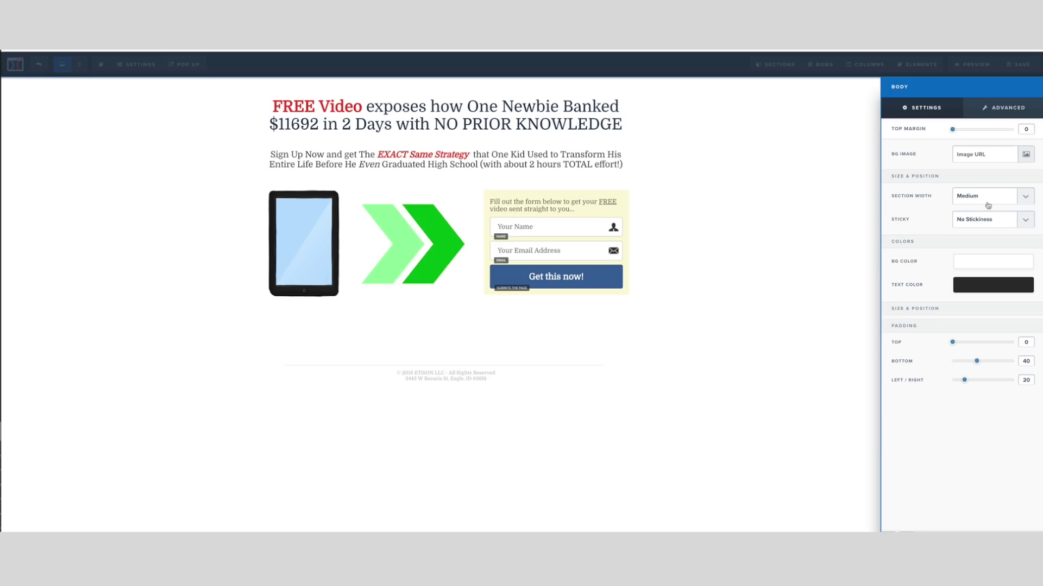
click(739, 180)
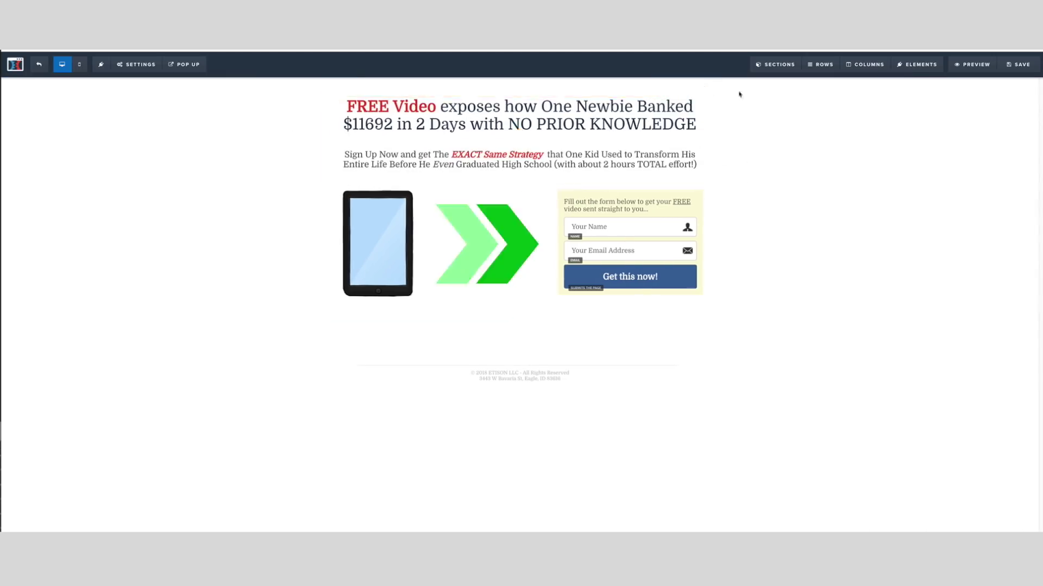
Give the Title row around the headlines a full dashed border in red
mouse_move(698, 82)
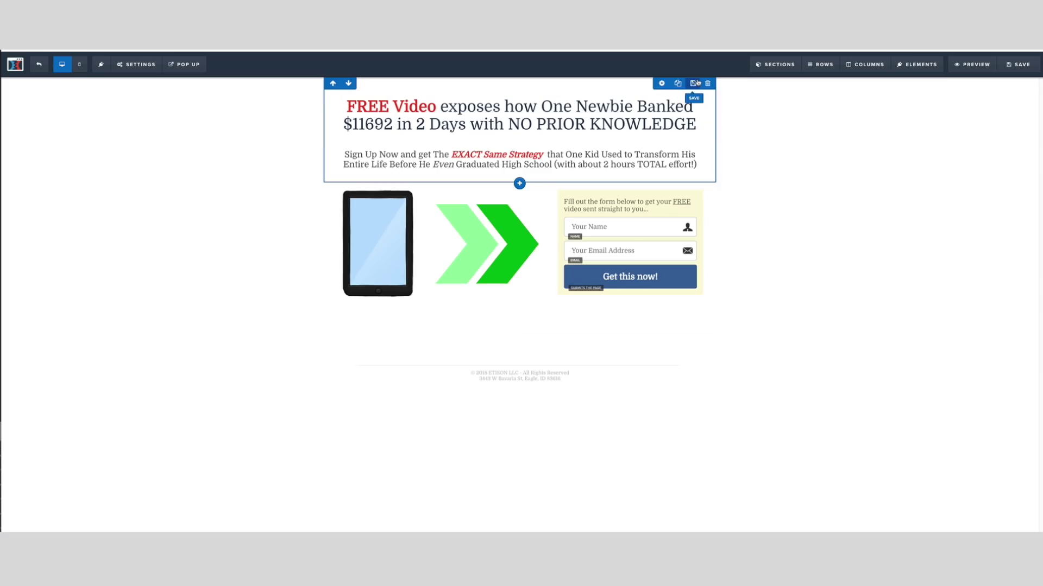
click(661, 84)
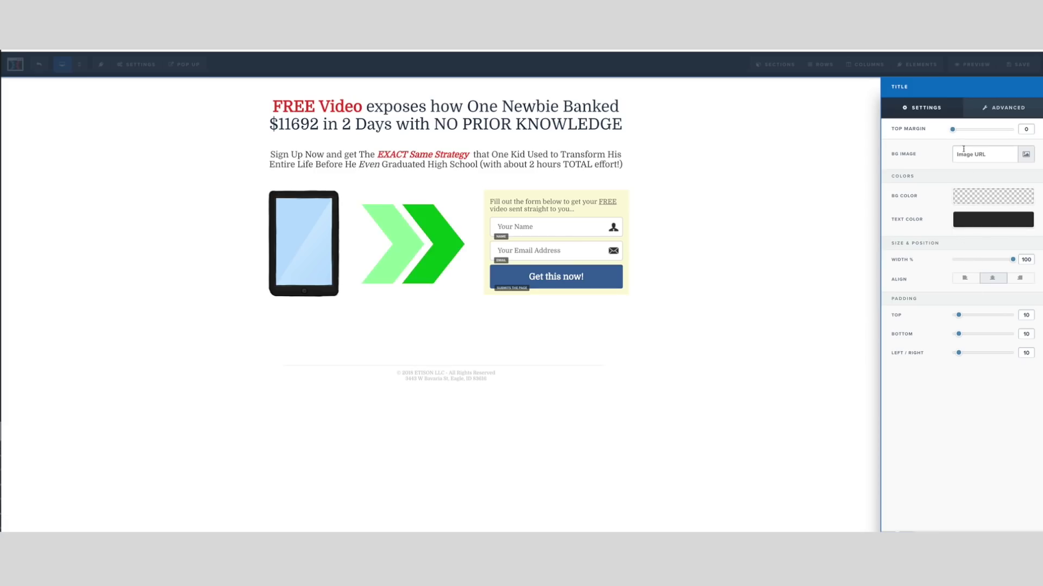
click(984, 109)
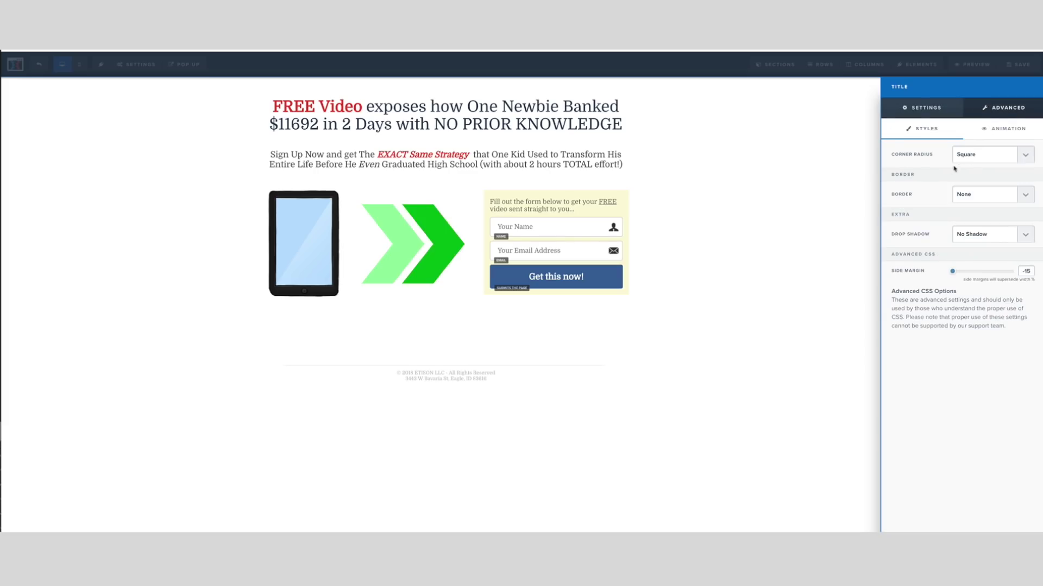
click(974, 194)
click(978, 204)
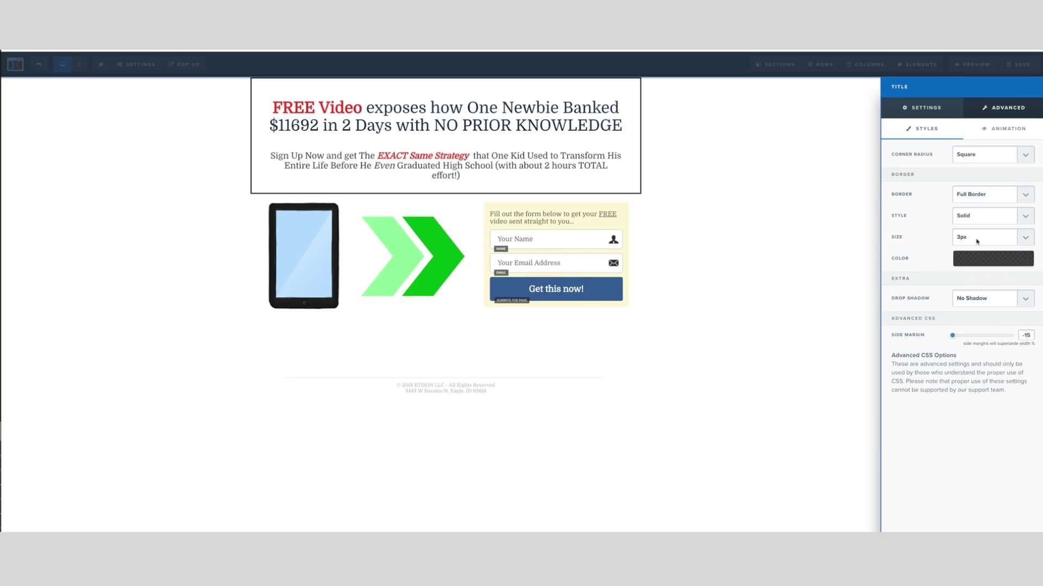
click(975, 257)
click(903, 299)
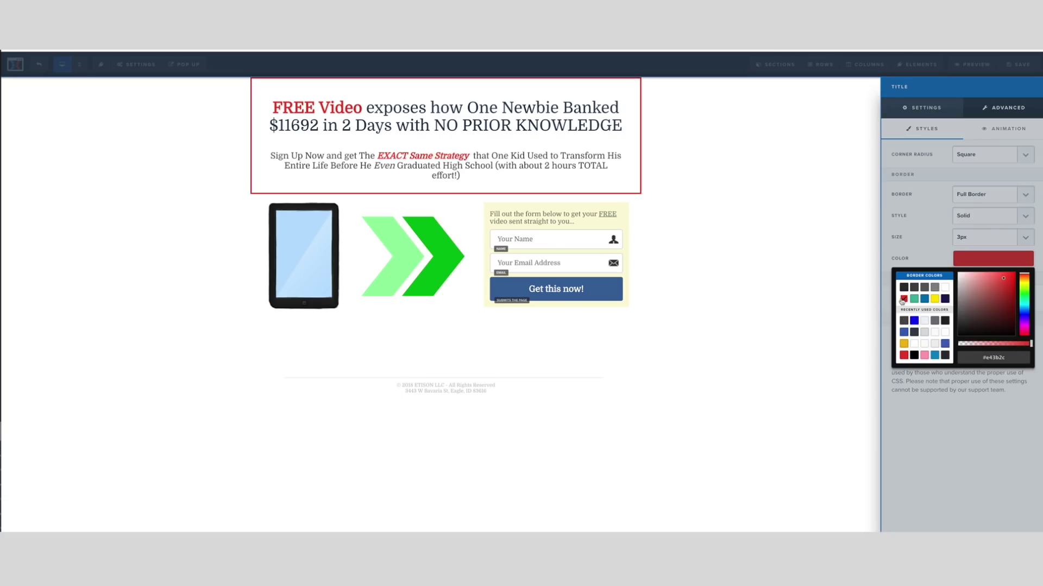
click(929, 257)
click(994, 216)
click(991, 222)
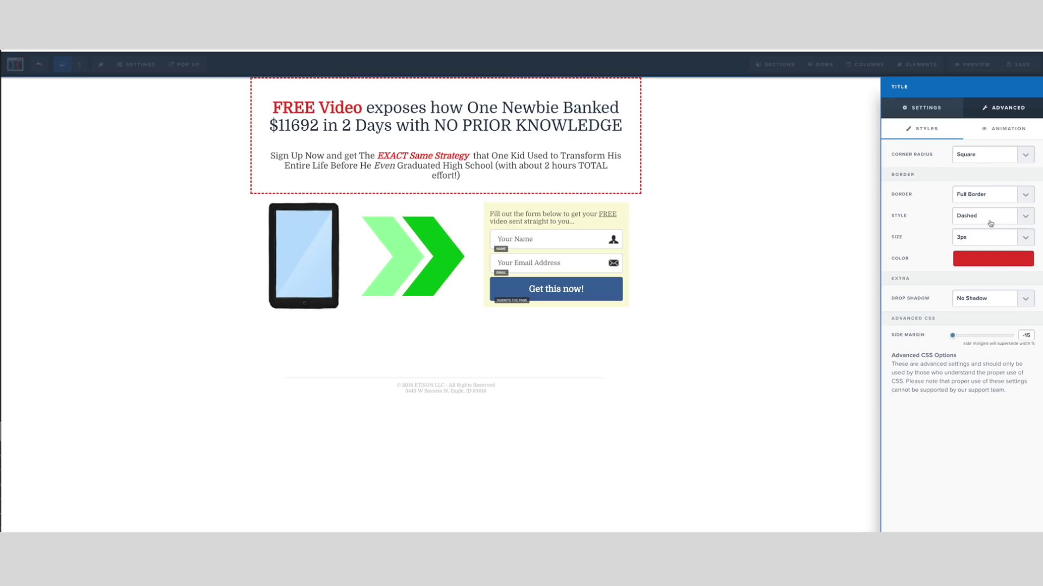
Apply a 20% Drop Shadow and a 15px corner radius to the Title row
click(982, 300)
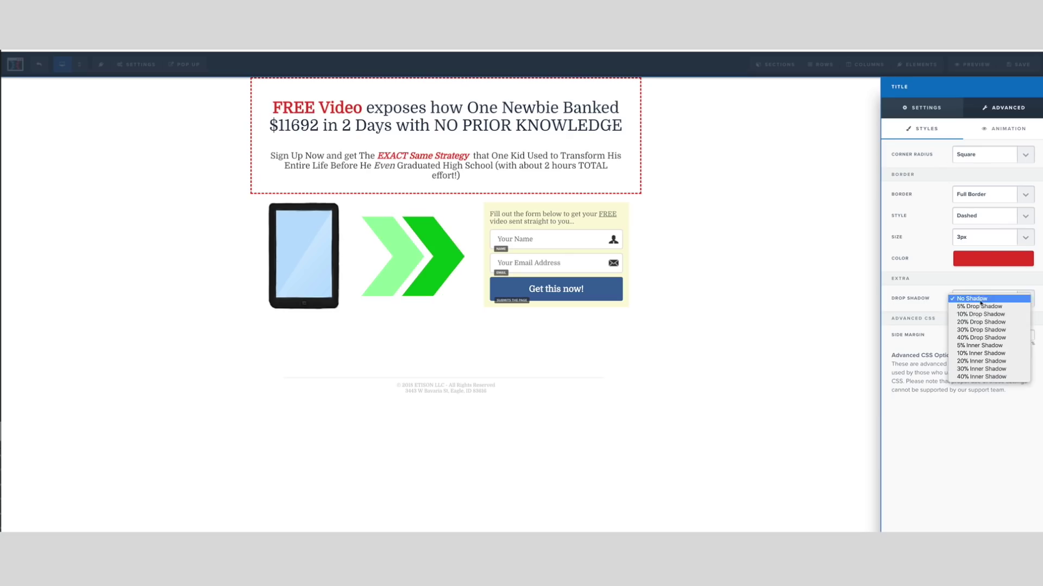
click(983, 321)
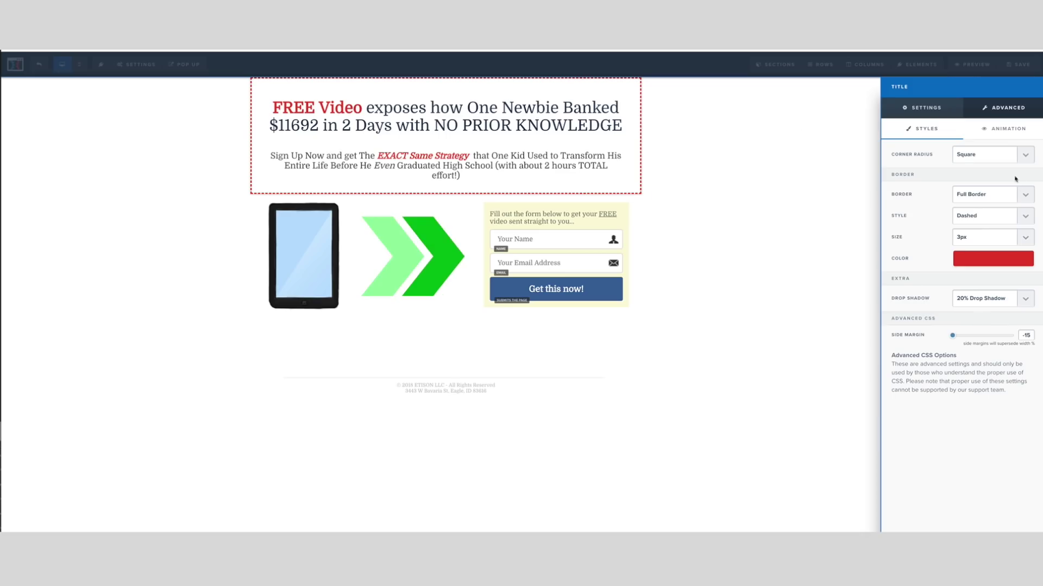
click(1006, 157)
click(1001, 178)
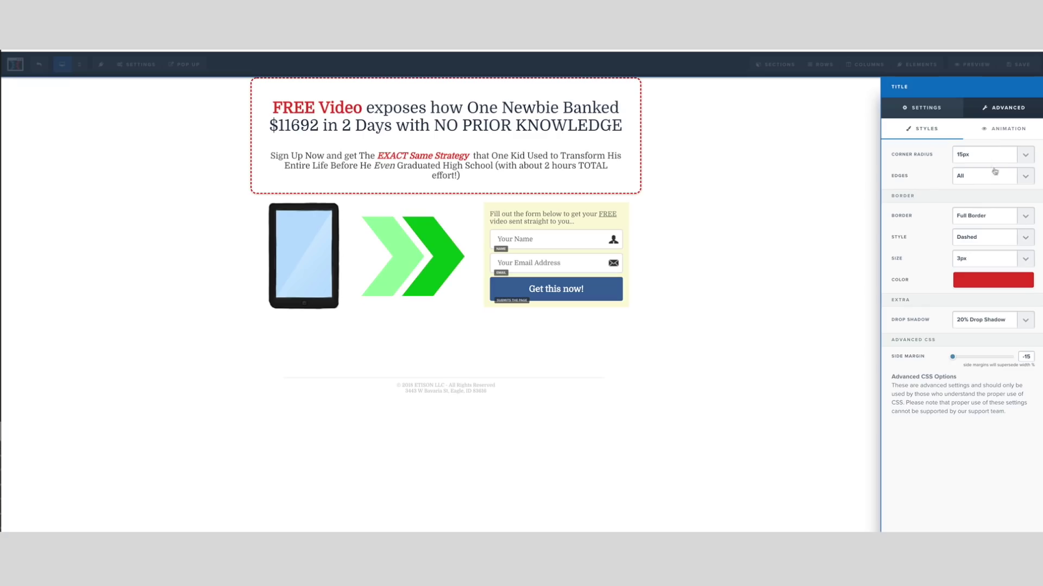
Increase the Title row's top margin so the framed headline block sits slightly lower on the page
click(925, 111)
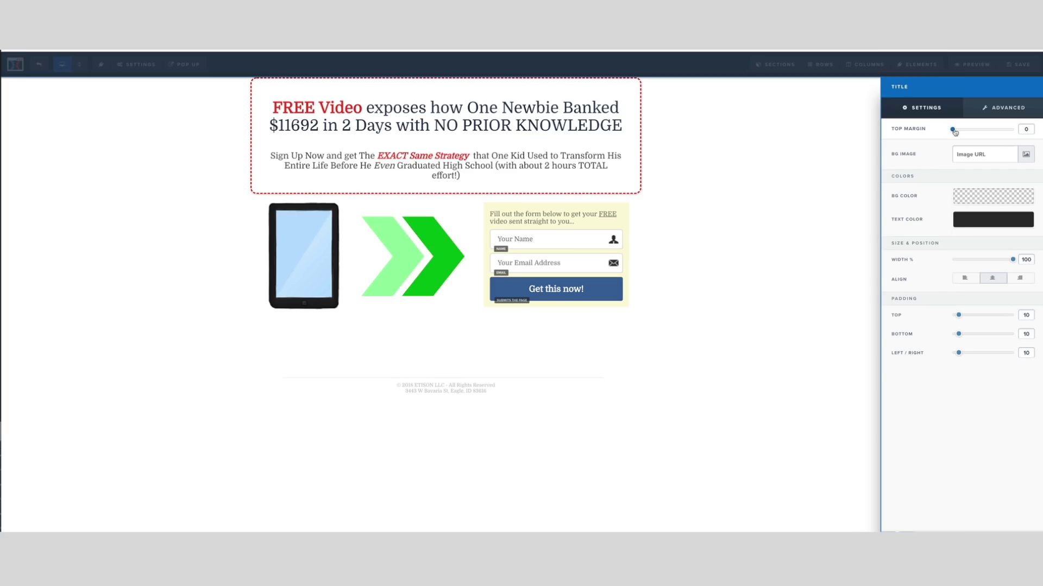
mouse_move(958, 133)
mouse_down()
mouse_move(986, 134)
mouse_move(976, 136)
mouse_up()
drag(975, 135, 973, 133)
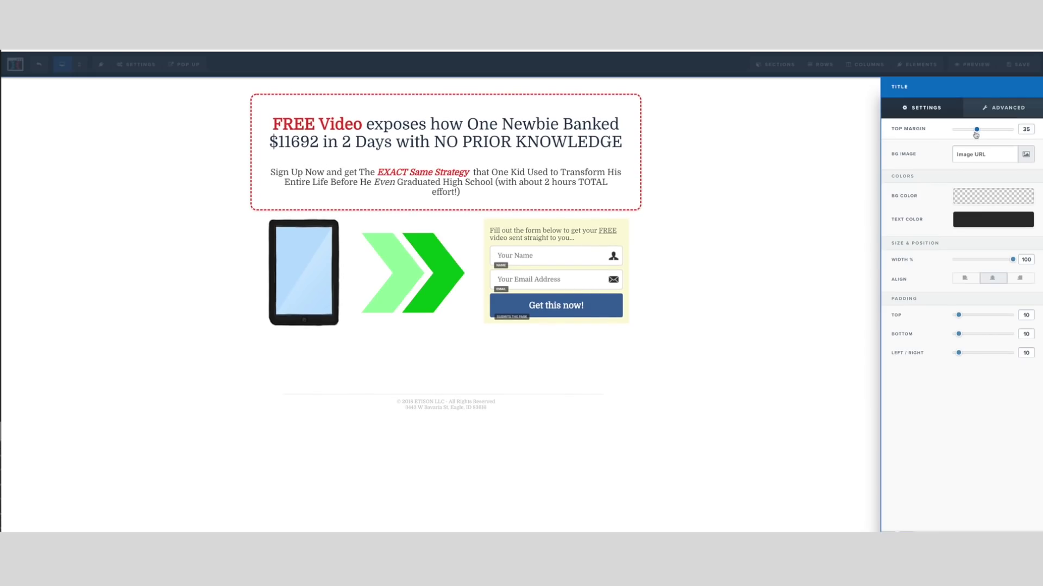
click(784, 191)
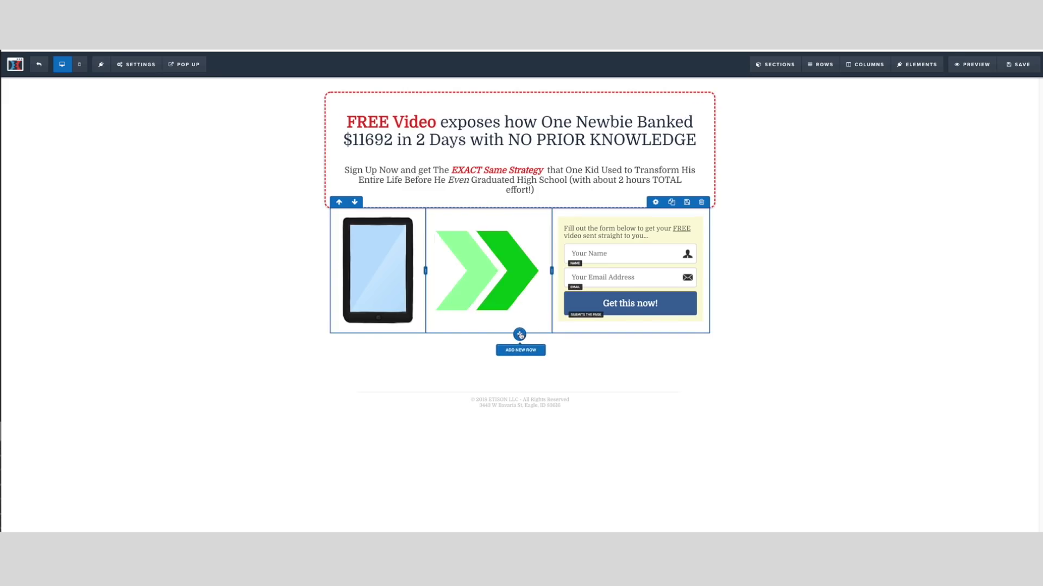
View the column layouts offered for a new row beneath the Form row without adding one
click(520, 335)
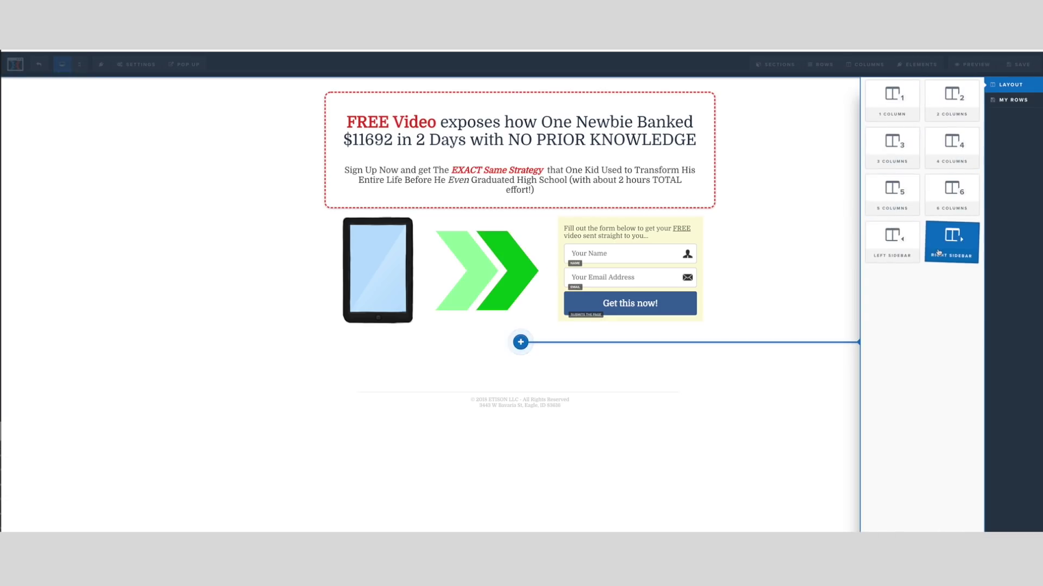
click(748, 277)
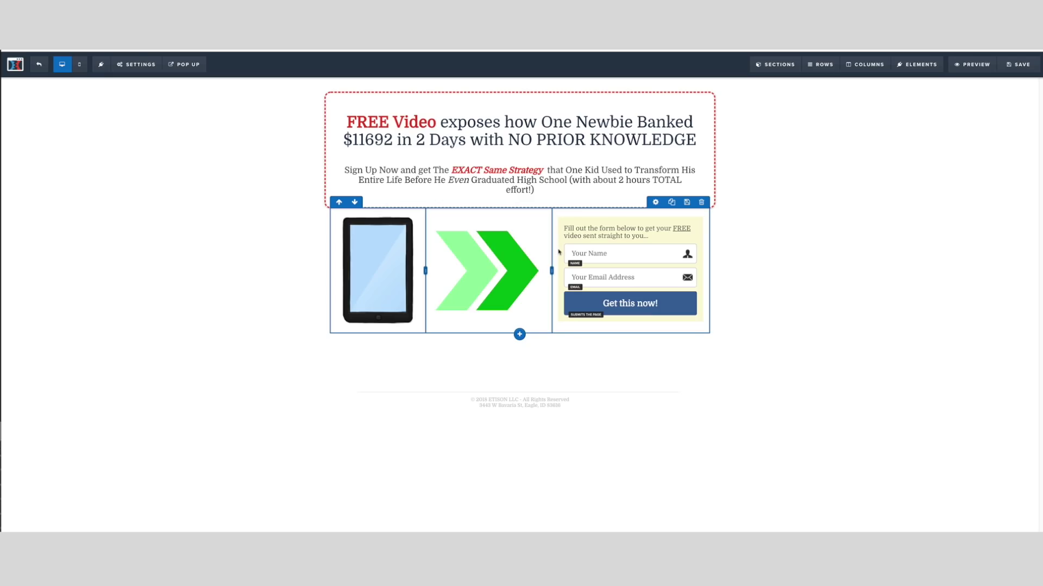
Try slate grey #6e757f as the Form row's background colour, and set it to white (#ffffff)
click(656, 203)
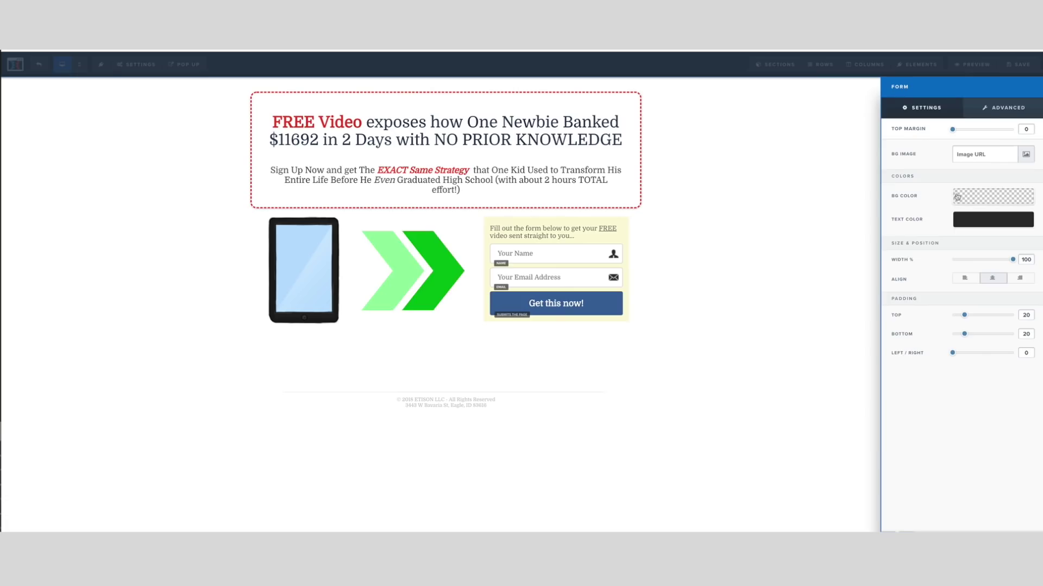
click(954, 196)
click(934, 258)
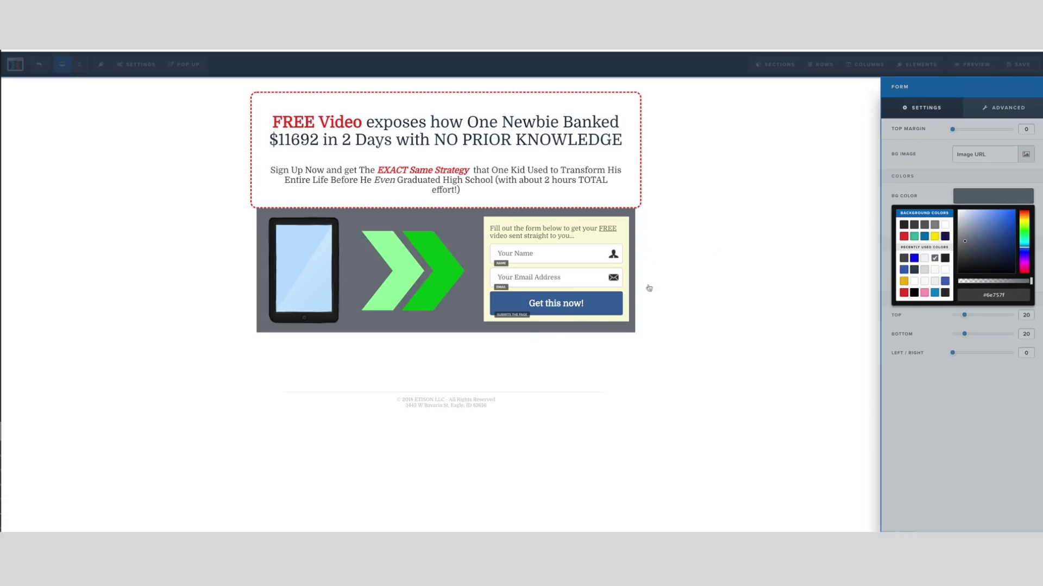
click(944, 226)
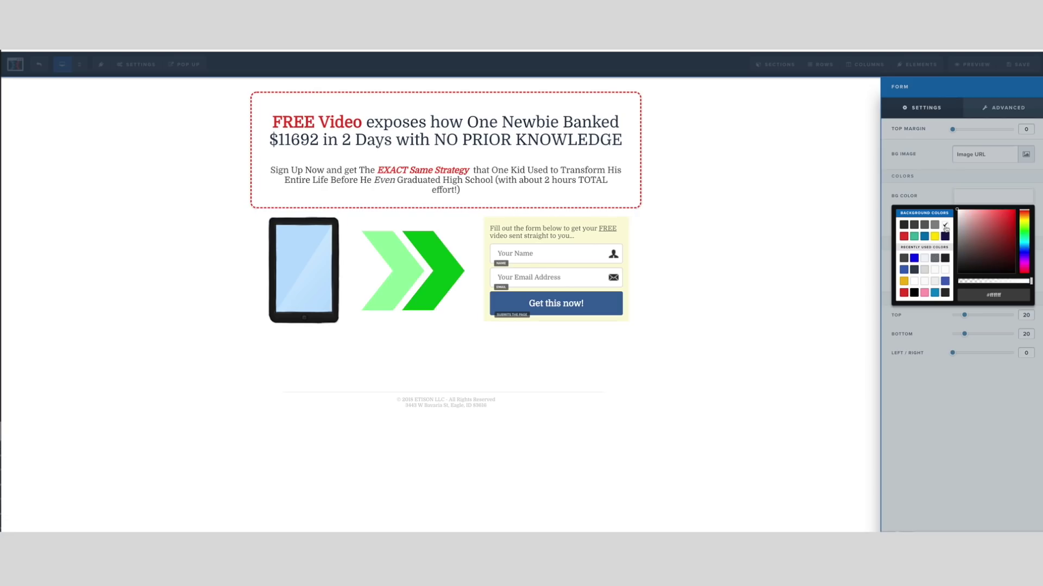
click(737, 246)
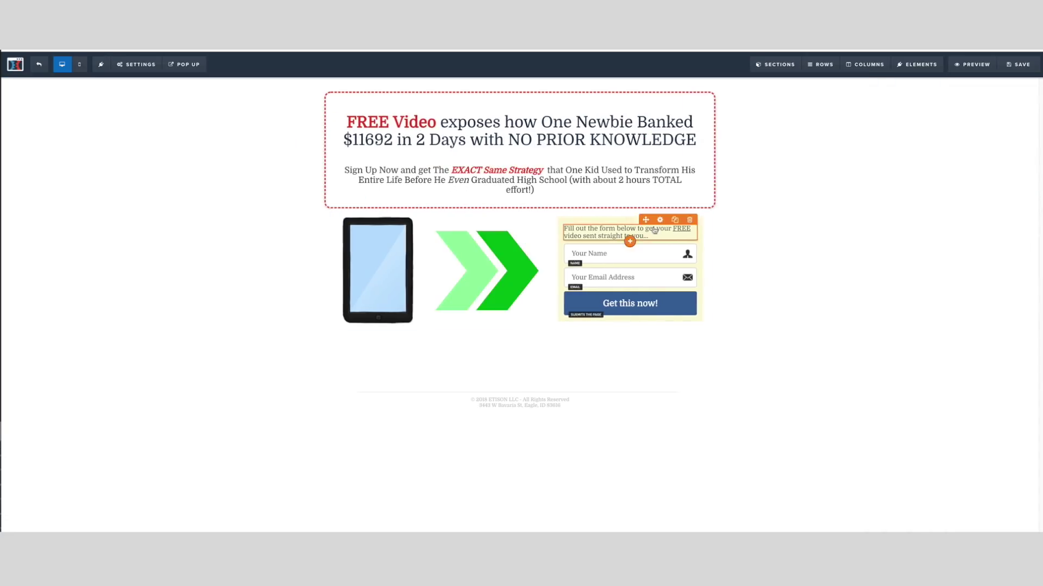
Try blue #0075b2 and yellow as the background of the Form row's 3rd column and set it back to pale yellow
mouse_move(833, 69)
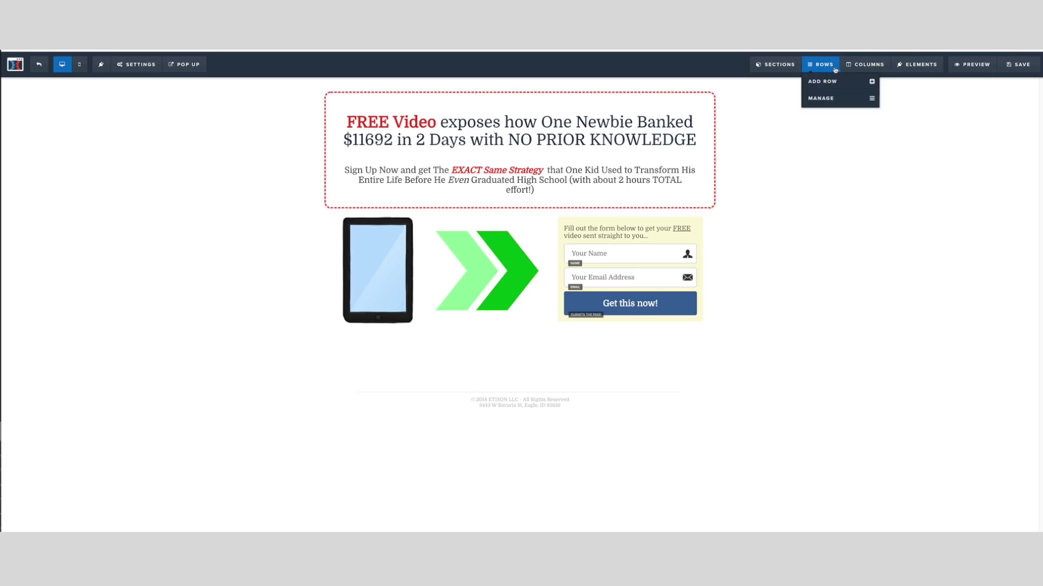
click(866, 65)
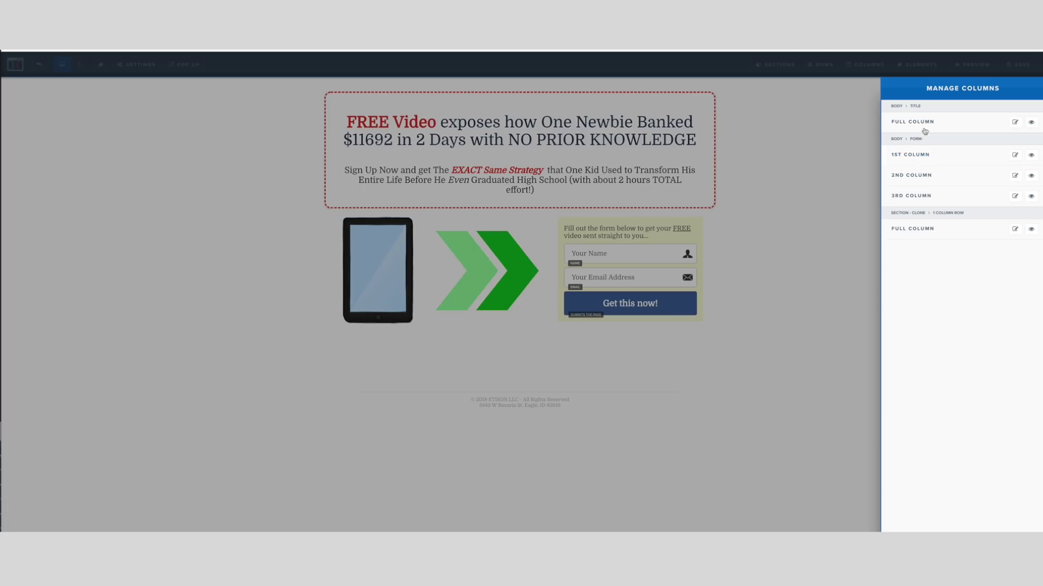
click(915, 196)
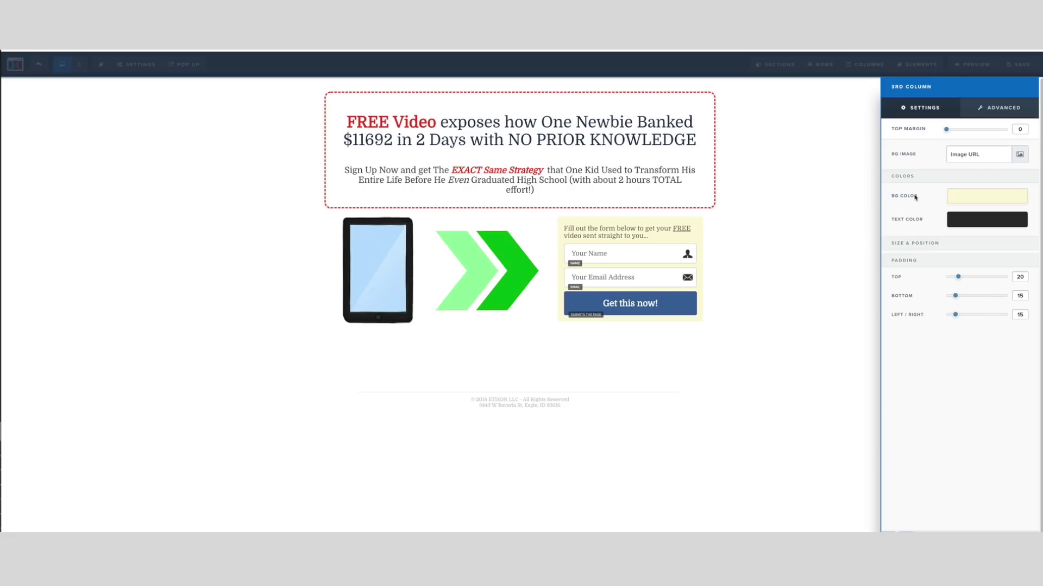
click(976, 197)
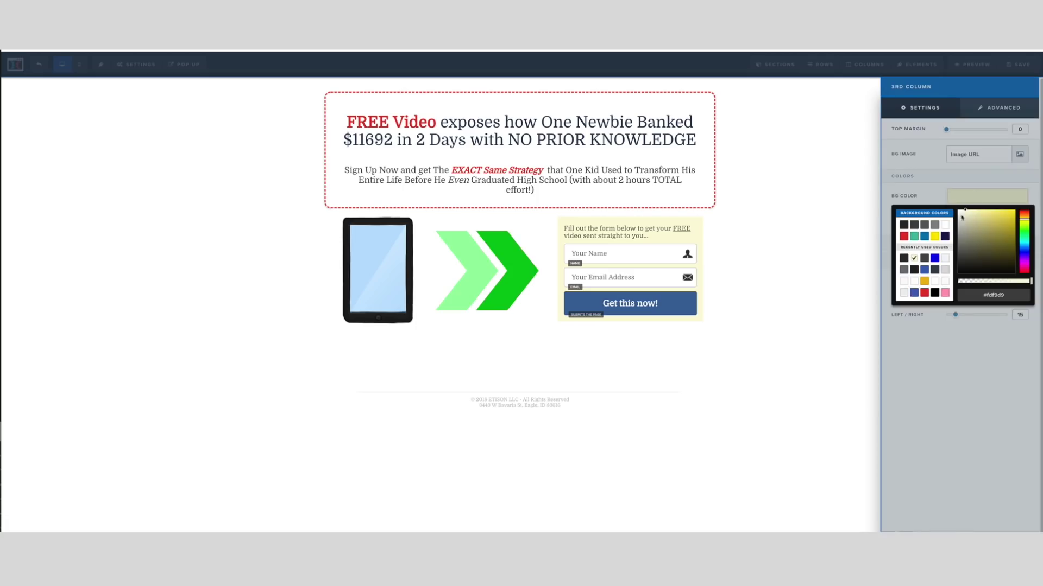
click(925, 236)
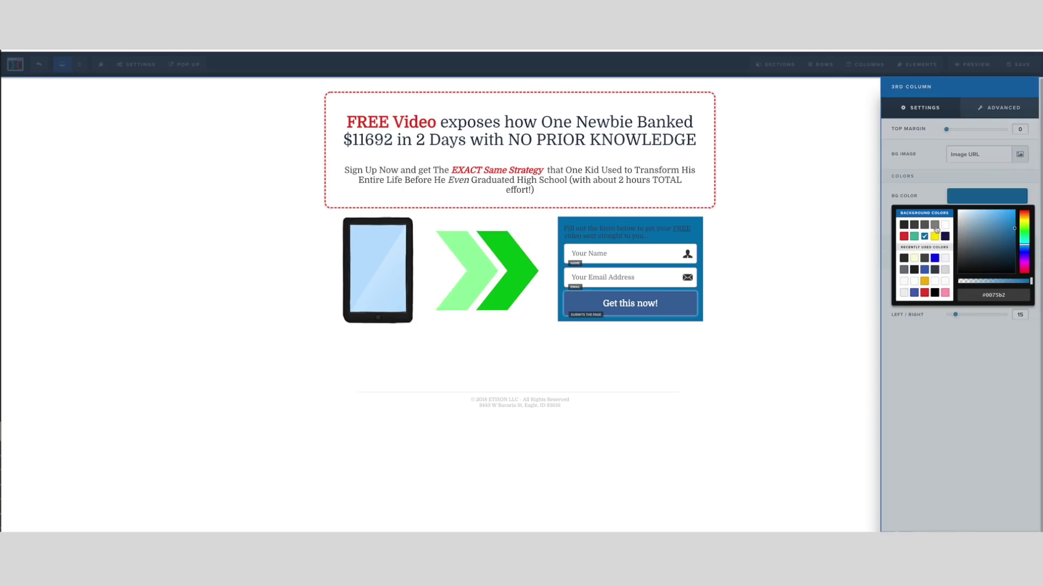
click(934, 236)
click(914, 258)
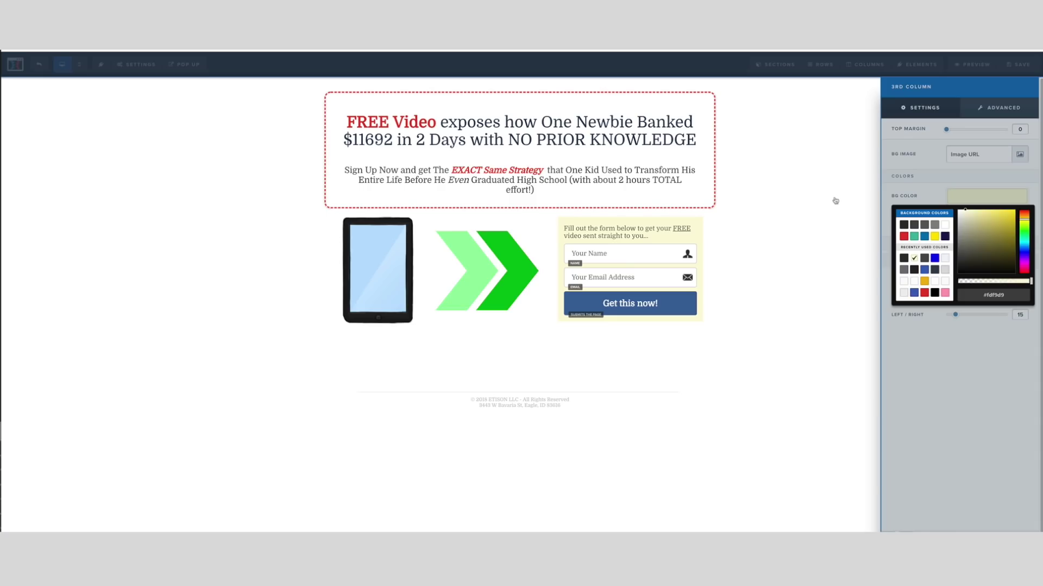
click(845, 109)
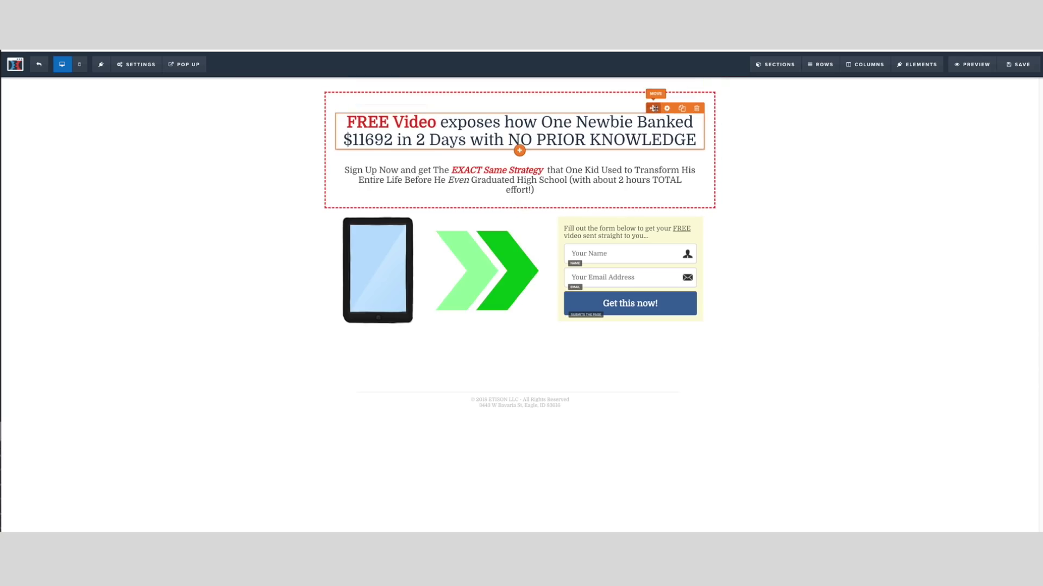
Try to move the main headline below the subheadline within the Title row
mouse_move(652, 108)
mouse_down()
mouse_move(623, 235)
mouse_move(623, 184)
mouse_up()
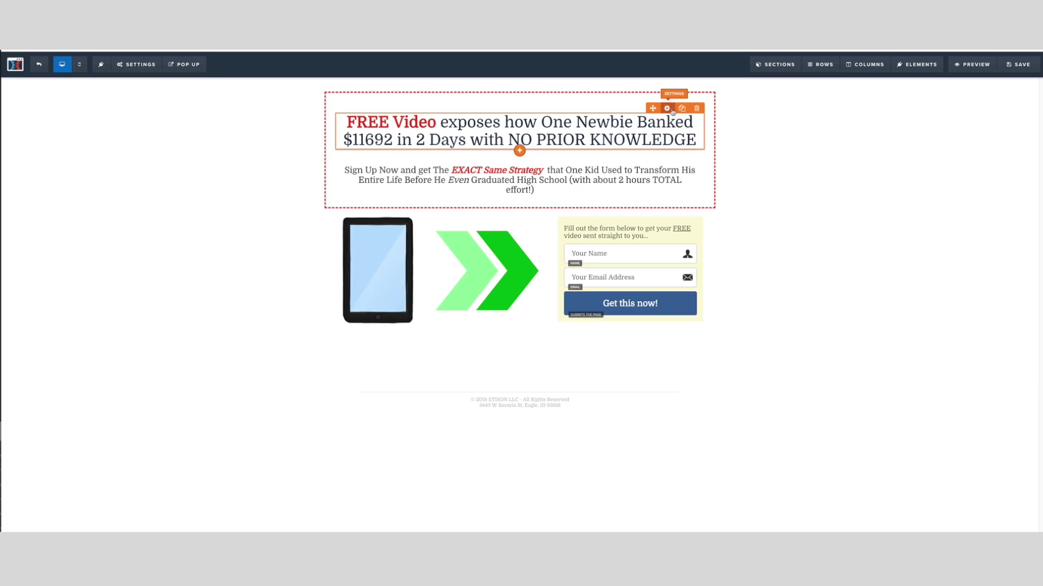
Examine the main headline's font and colour settings and its advanced style options
click(667, 108)
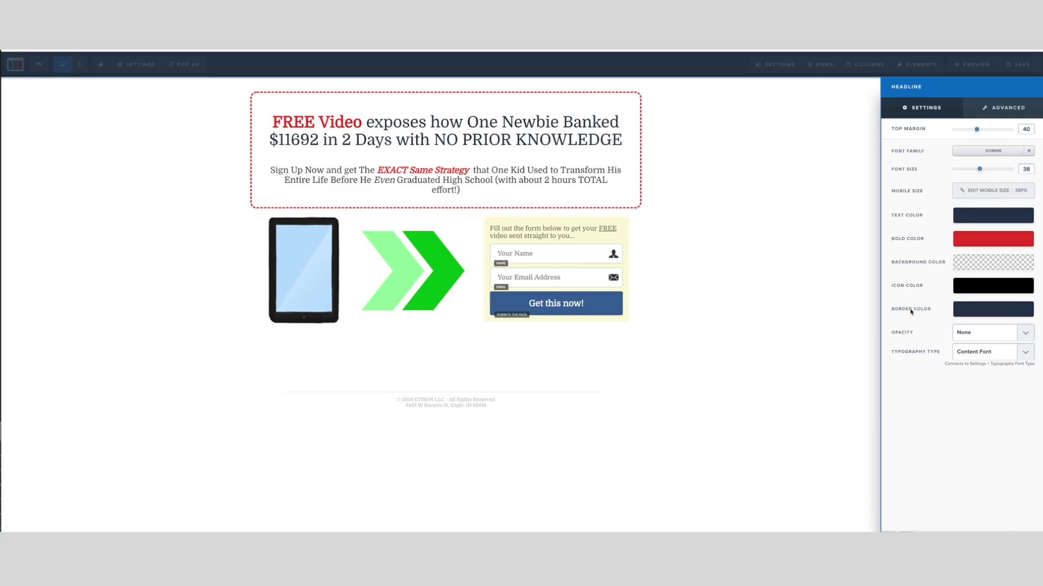
click(995, 113)
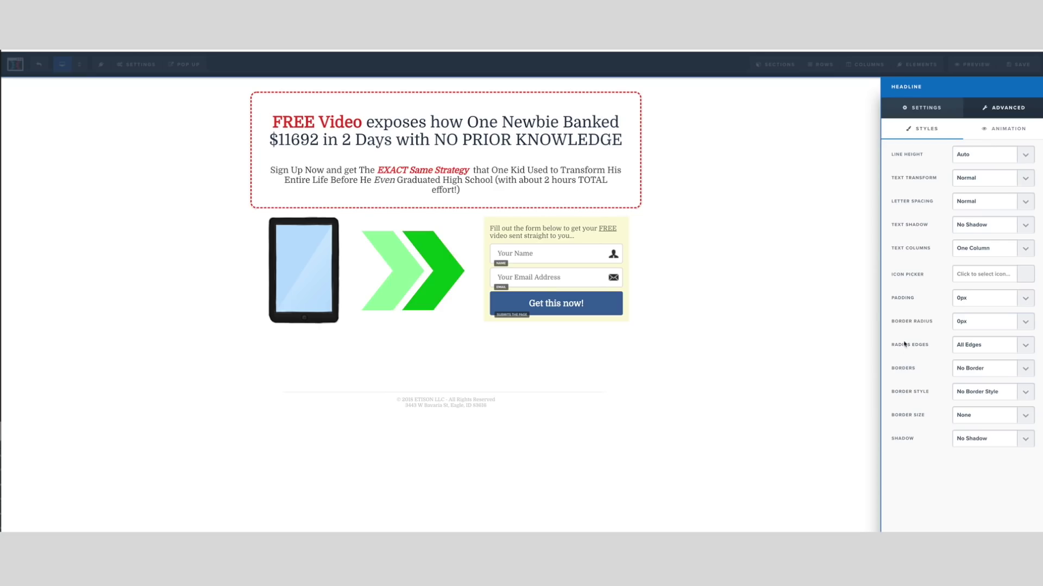
click(839, 317)
mouse_move(439, 255)
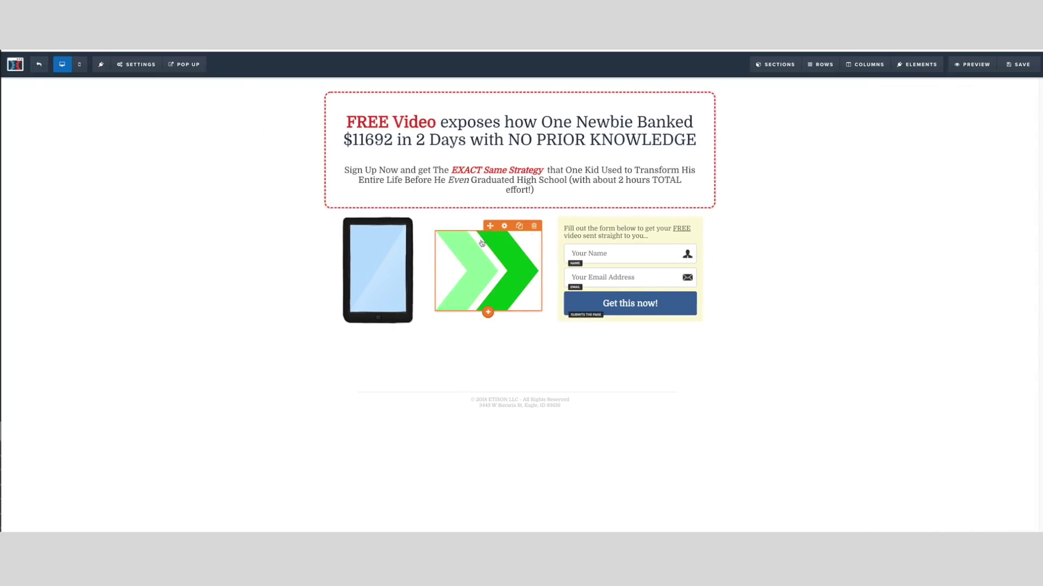
Examine the green arrow image's basic settings, advanced style options and available image themes
click(500, 231)
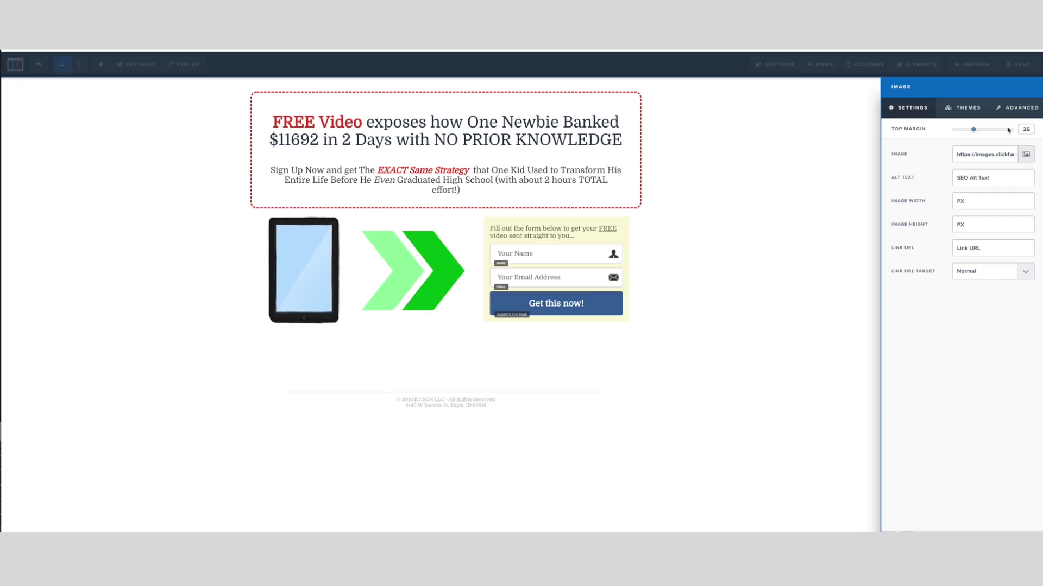
click(1019, 111)
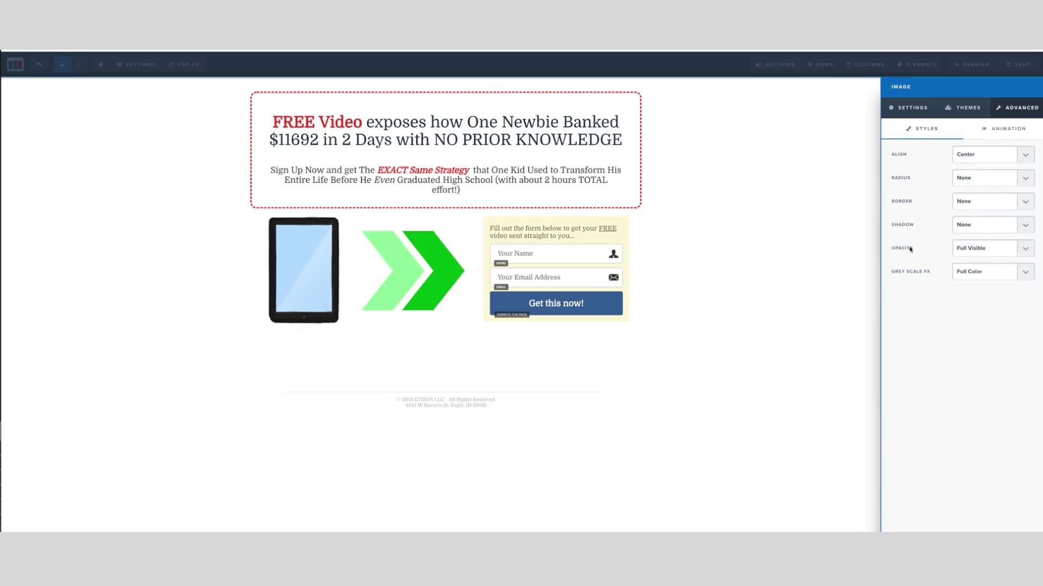
click(968, 108)
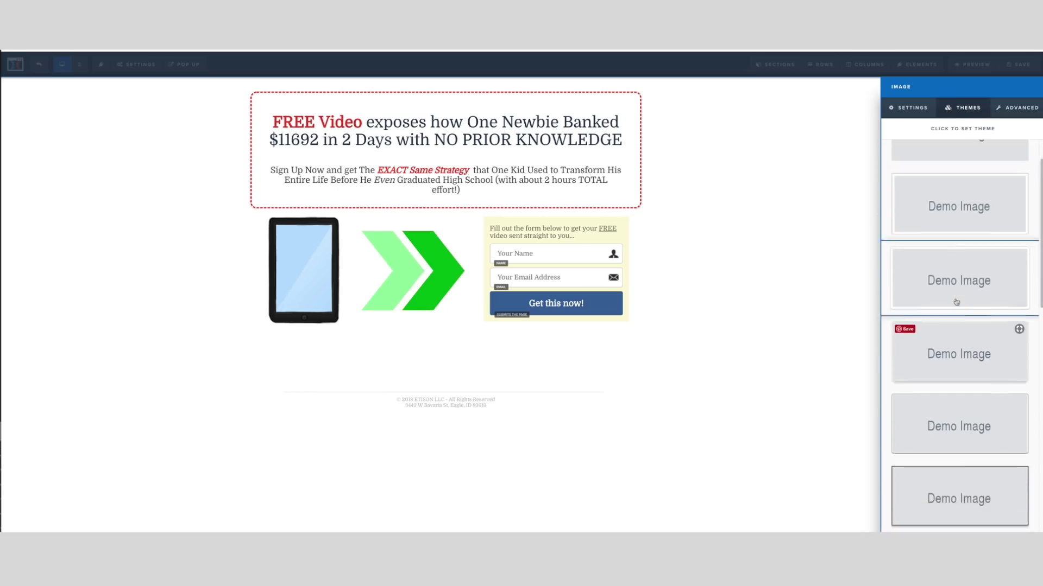
scroll(956, 303, down, 7)
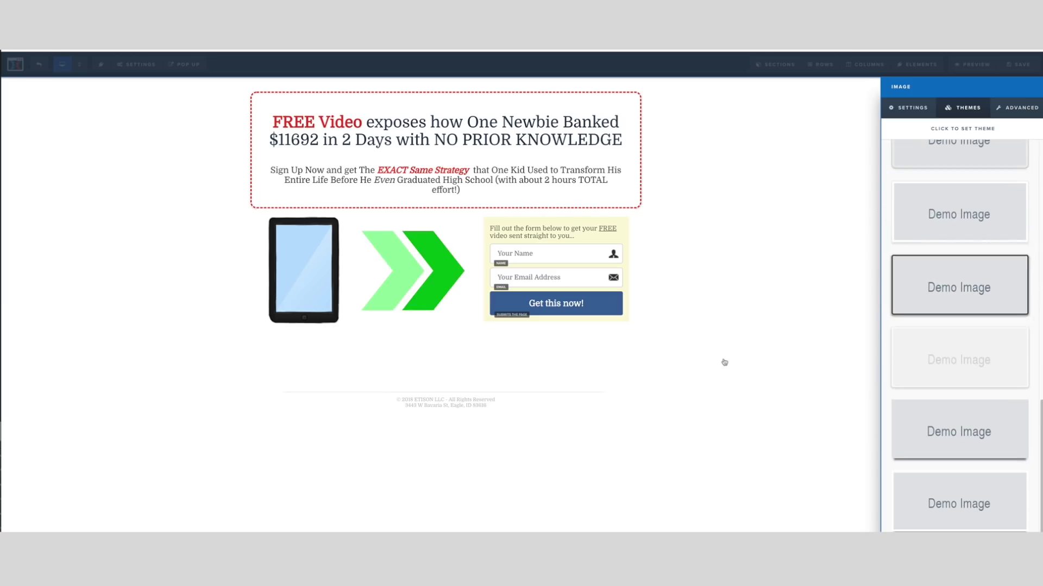
click(724, 361)
Browse the full list of elements that can be added to the page, from text and media to miscellaneous
mouse_move(925, 66)
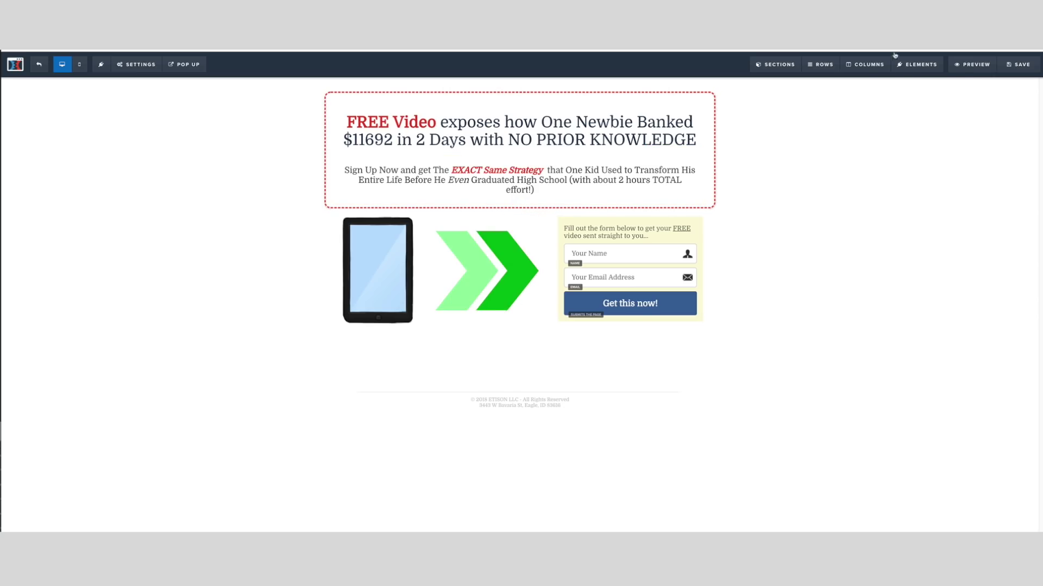
click(929, 82)
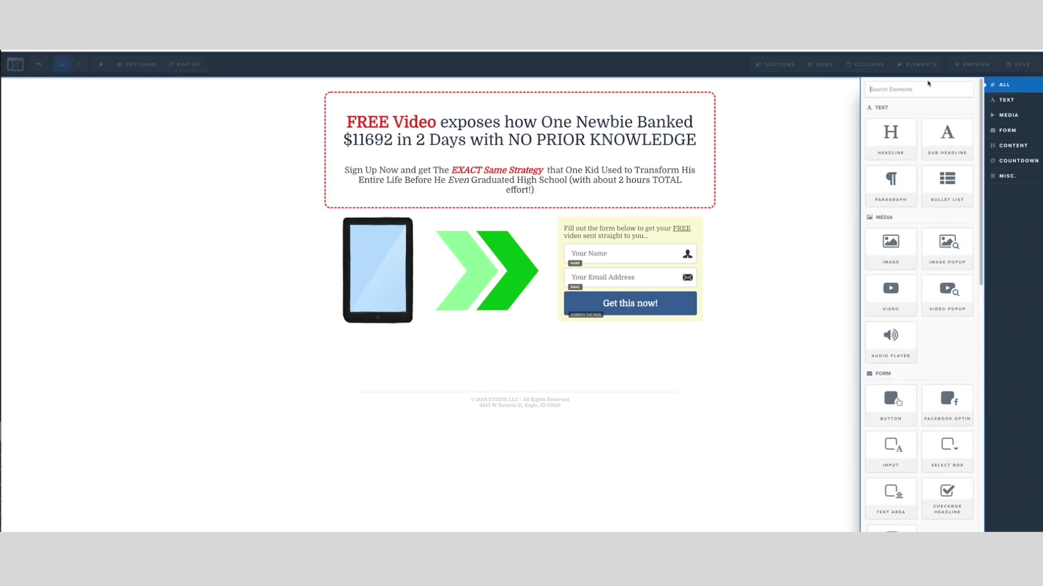
scroll(929, 217, down, 10)
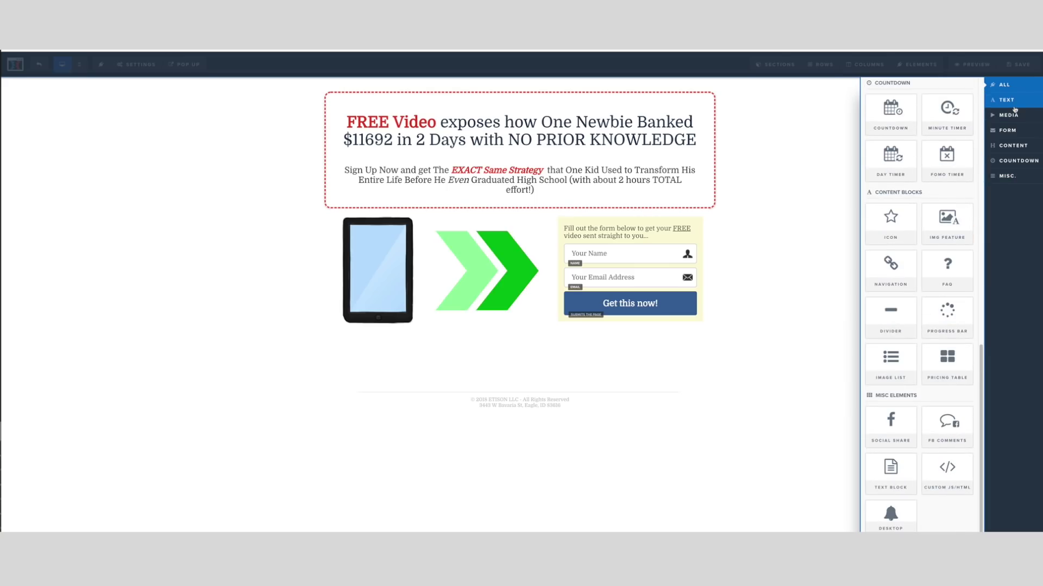
click(835, 139)
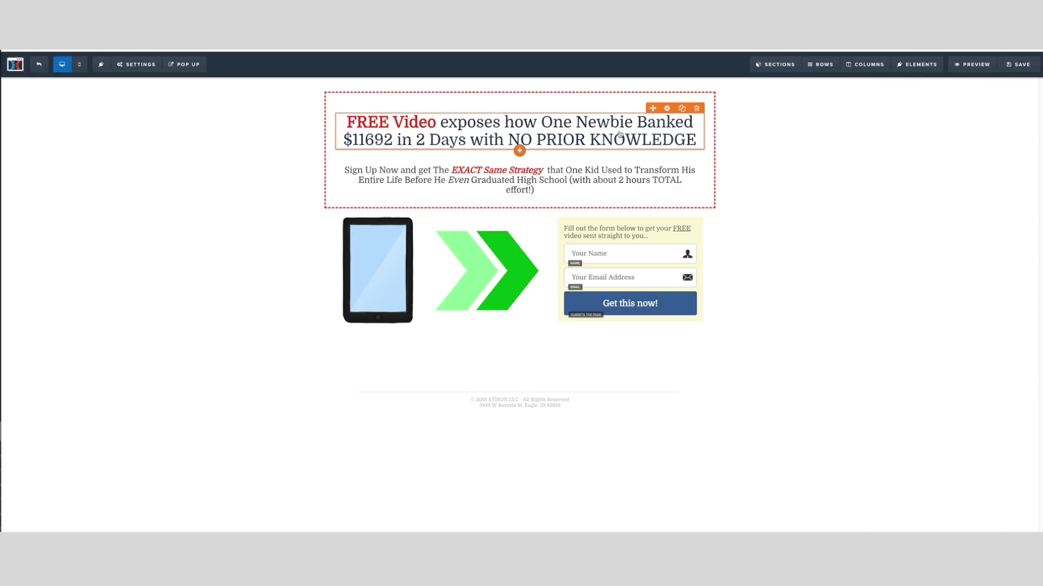
Hide the main headline and restore its visibility through the element manager
click(667, 109)
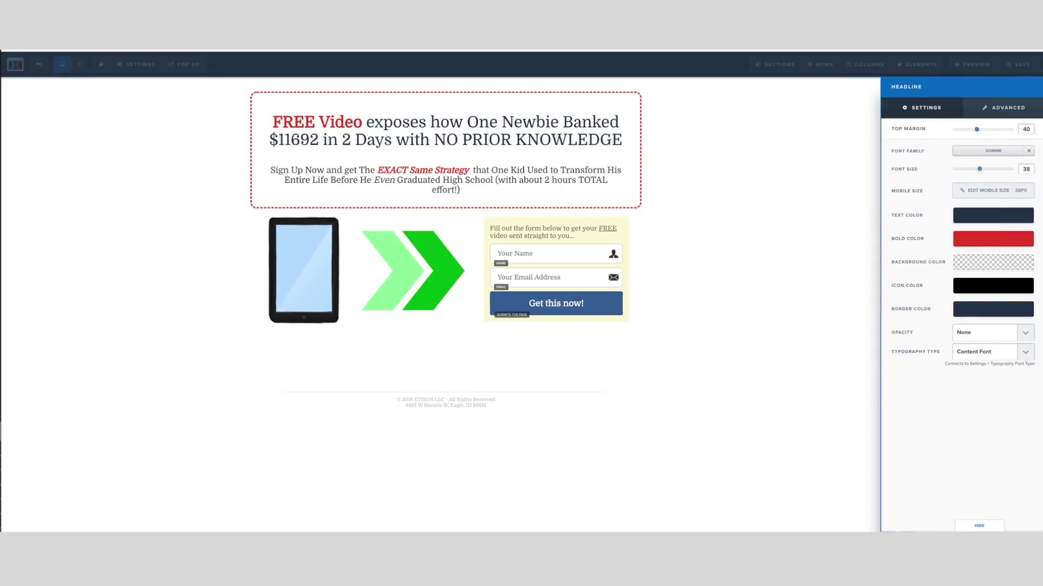
click(979, 526)
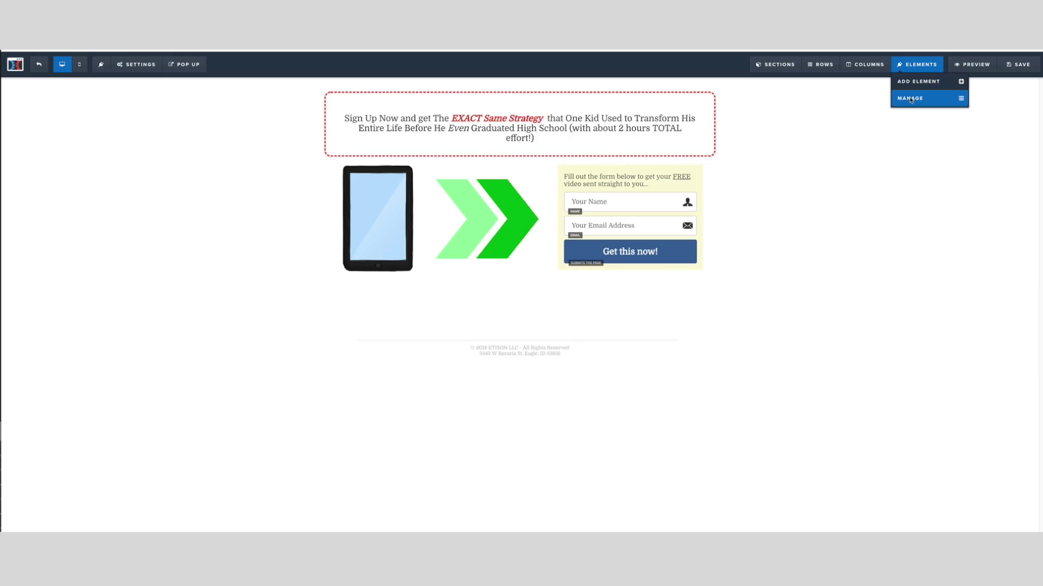
click(910, 99)
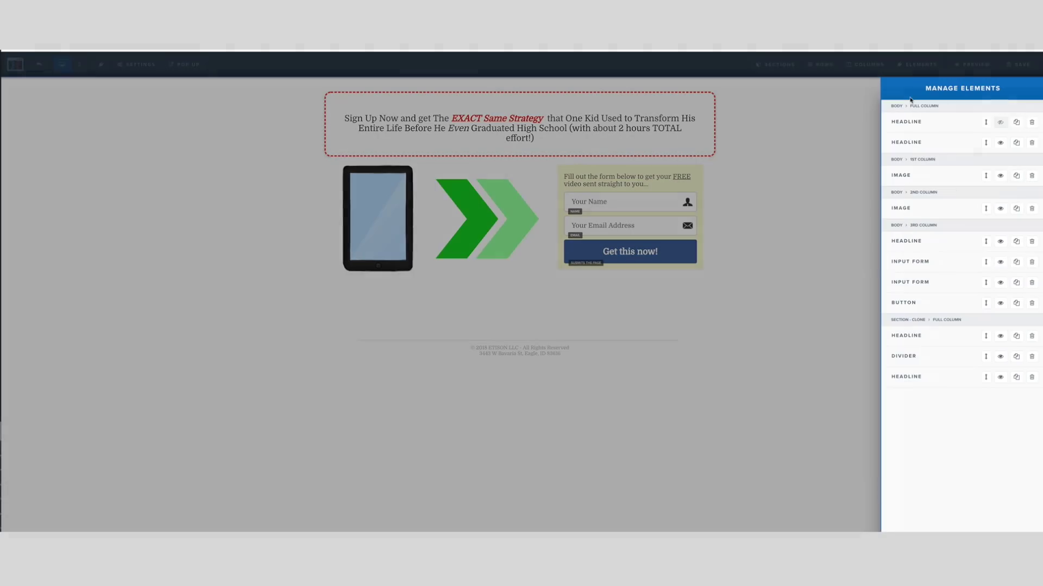
click(1000, 124)
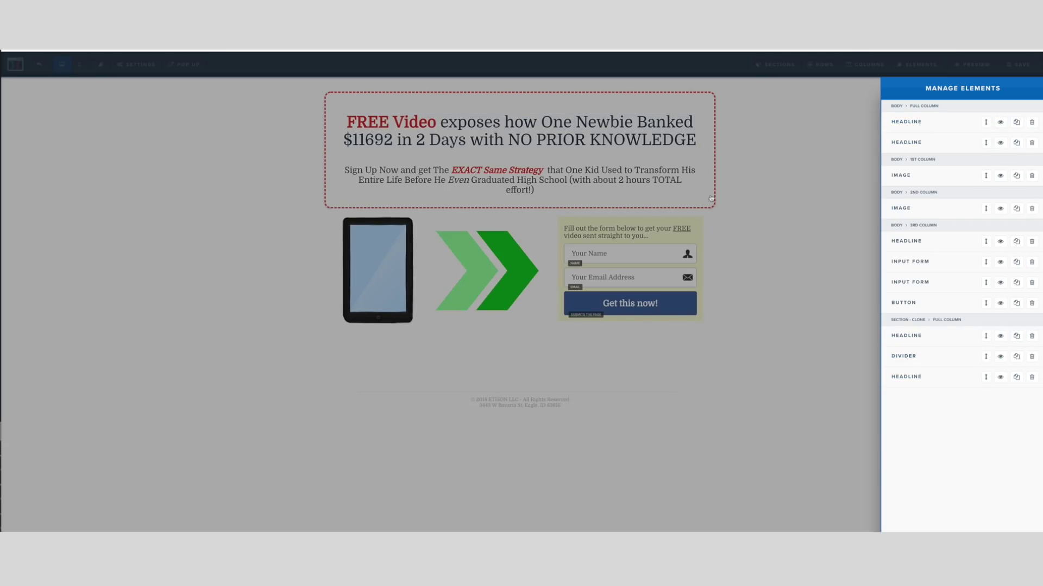
click(807, 180)
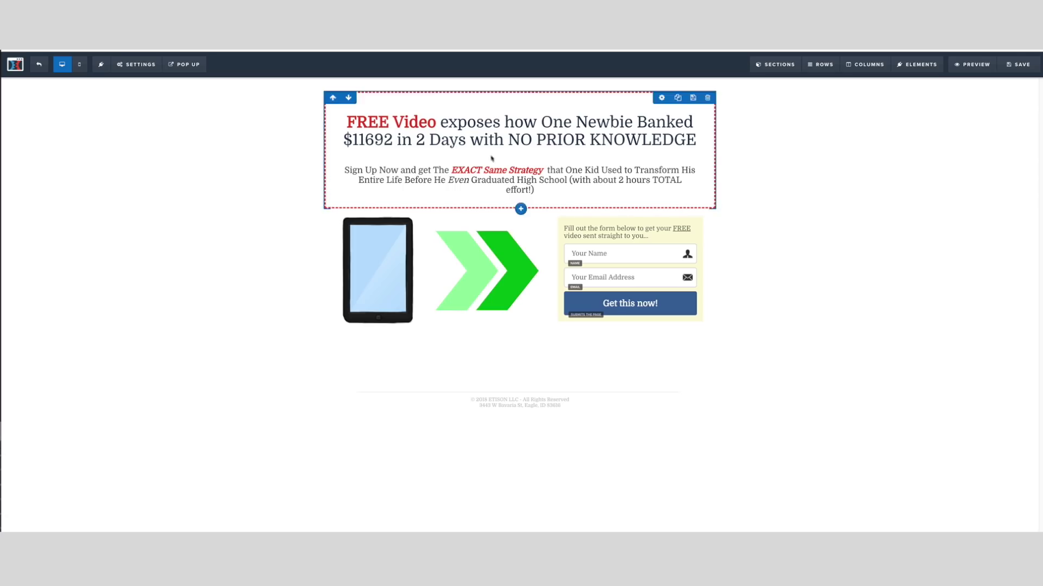
Check the whole page in the mobile layout and return to the desktop layout
mouse_move(586, 285)
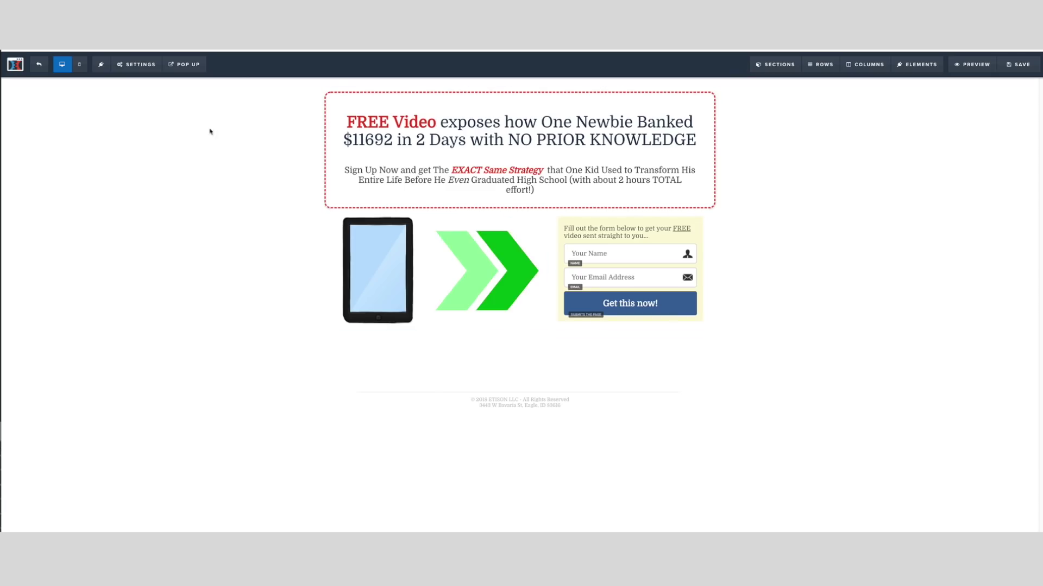
click(77, 69)
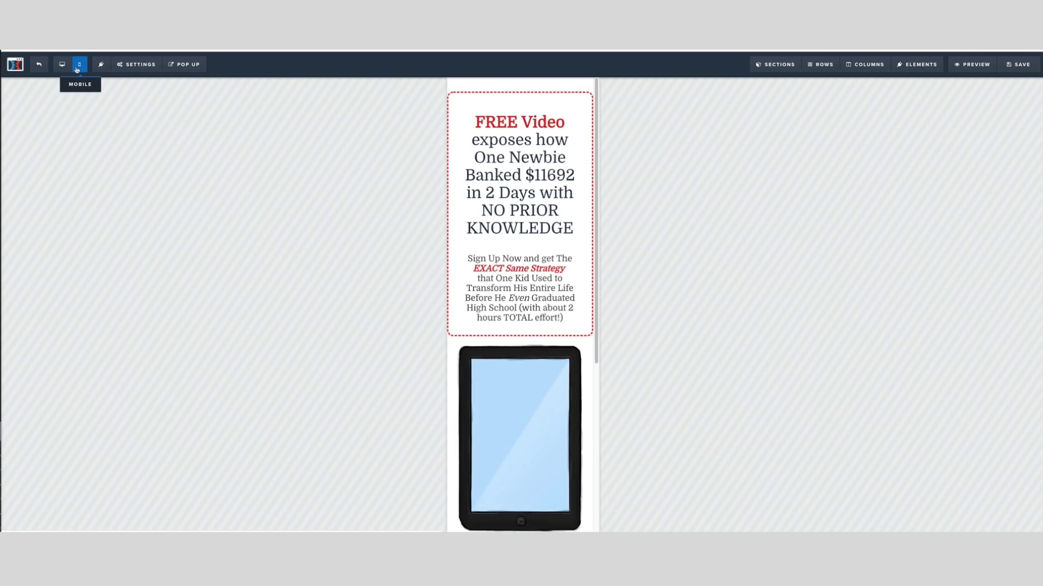
scroll(550, 239, down, 5)
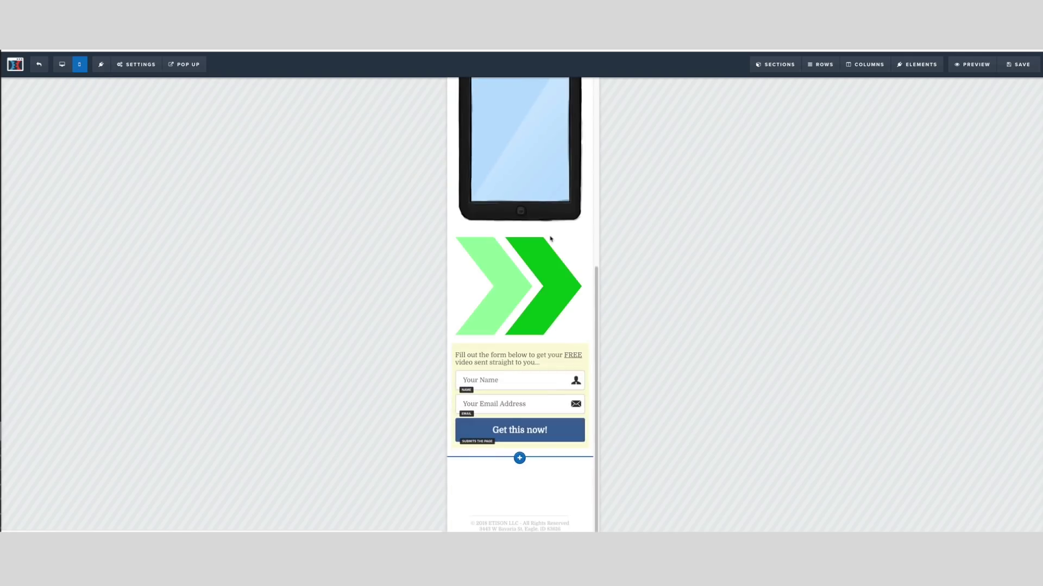
scroll(550, 239, up, 5)
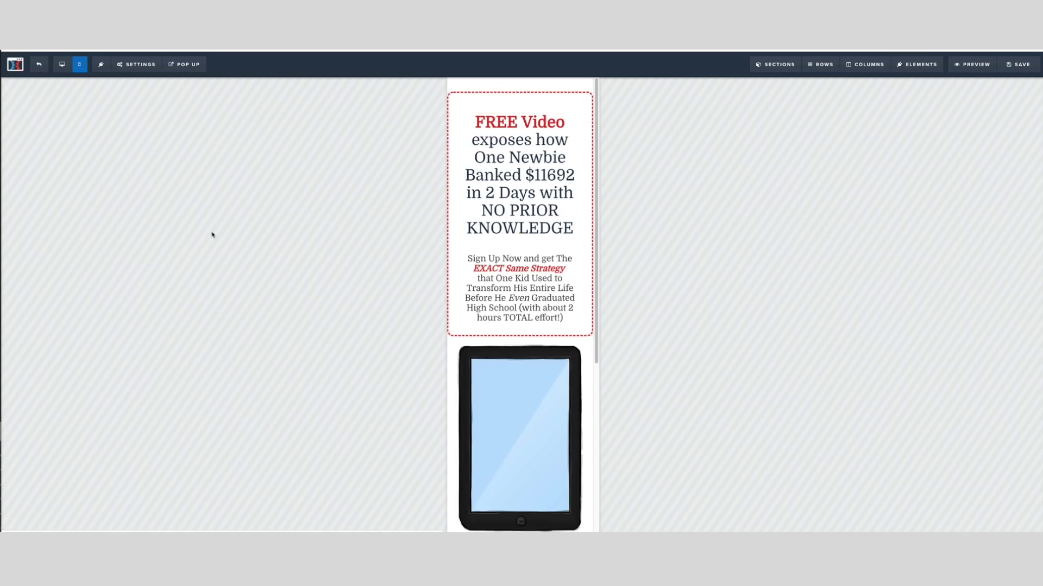
click(63, 66)
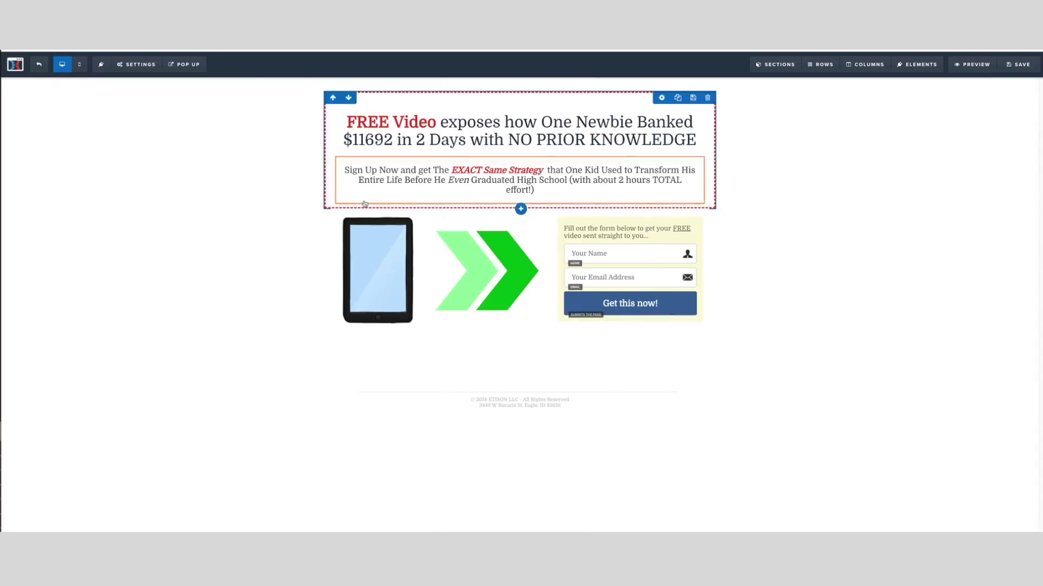
Look over the page settings options and exit the page editor without saving the changes
click(141, 72)
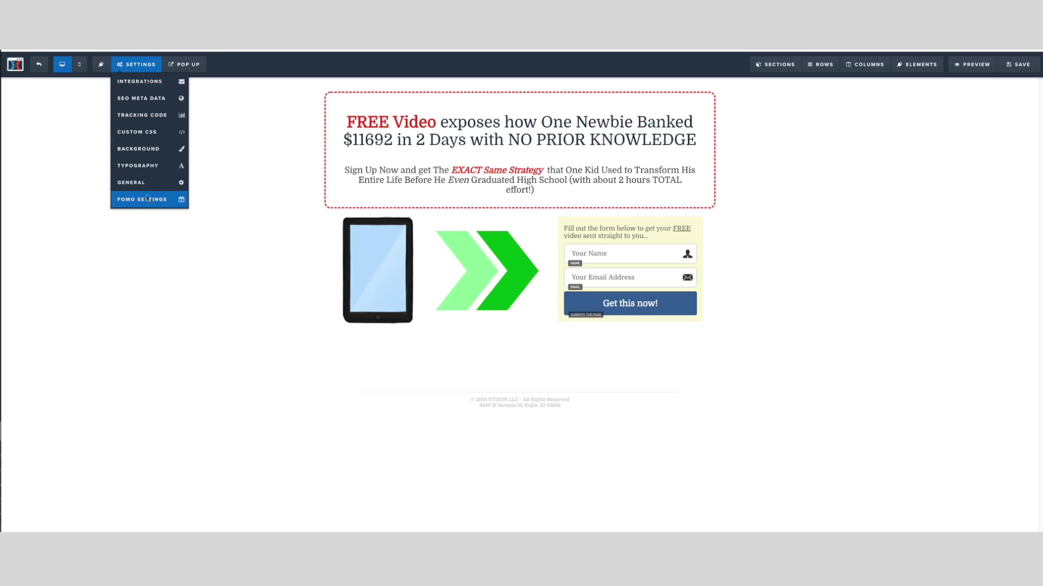
click(37, 69)
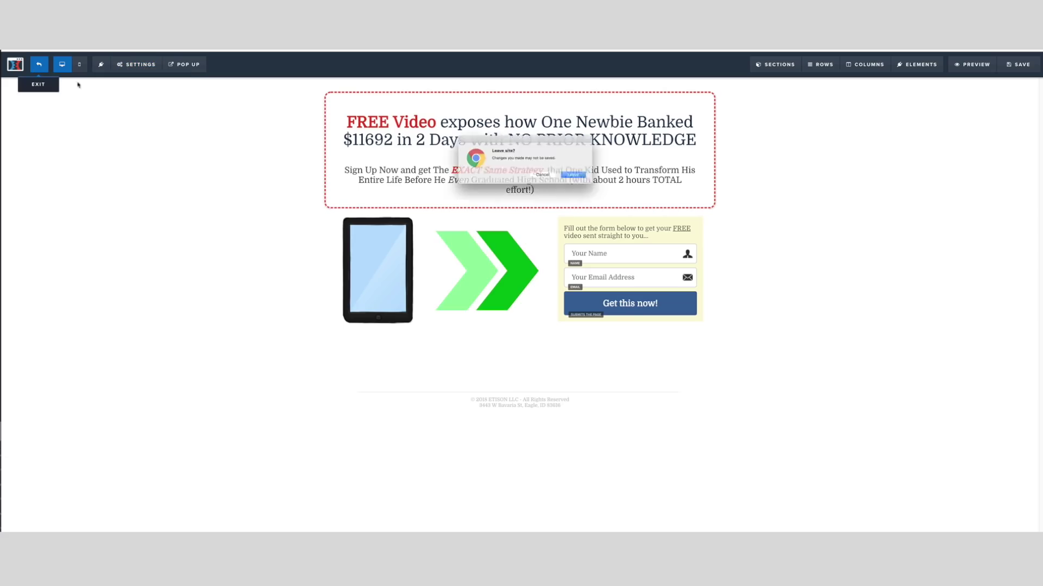
click(550, 179)
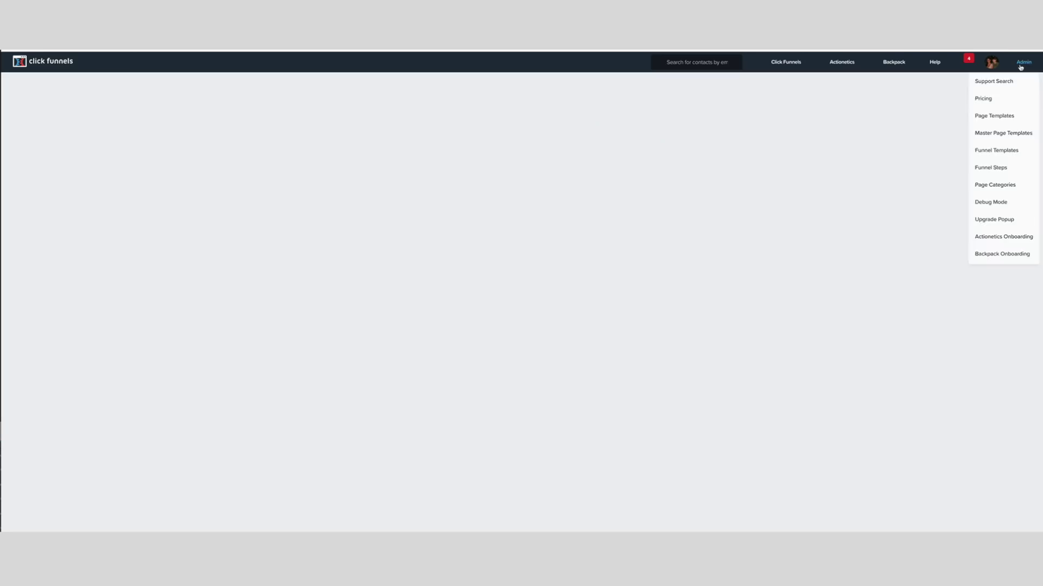